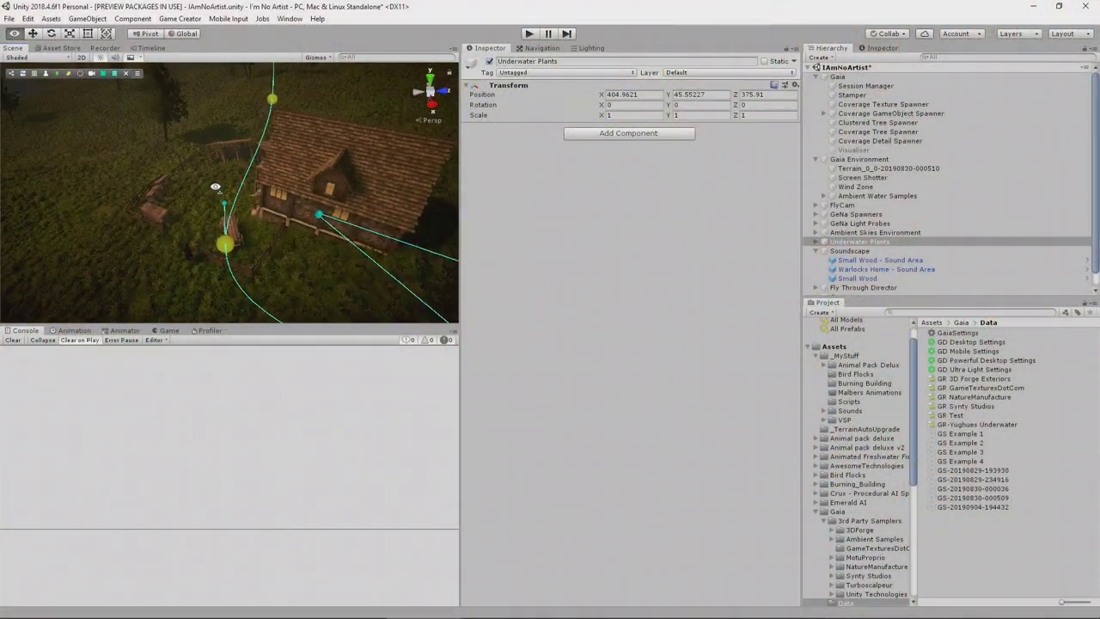
- Select the Small Farm 2 group that contains the farmhouse
left_click_drag(257, 172, 251, 133, "alt")
right_click_drag(264, 176, 327, 146)
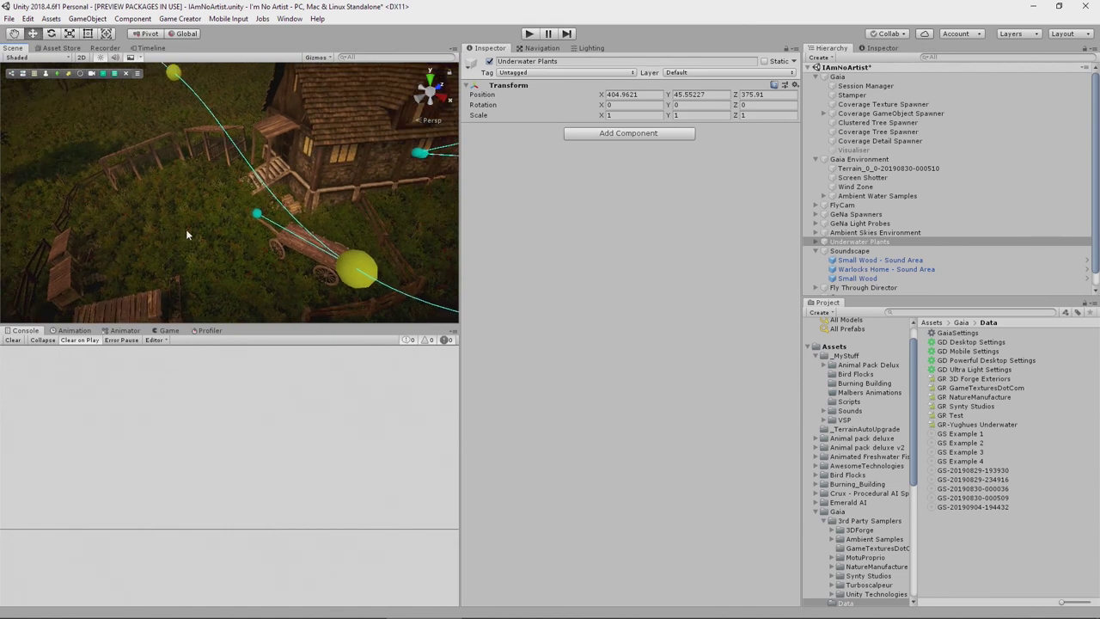
left_click(342, 133)
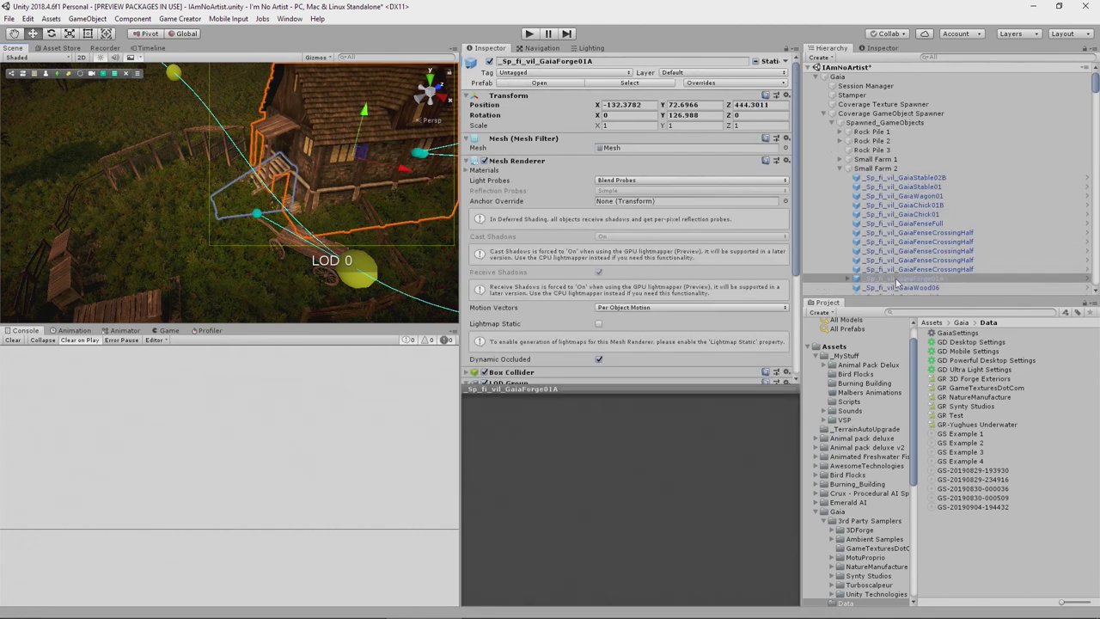
left_click(874, 170)
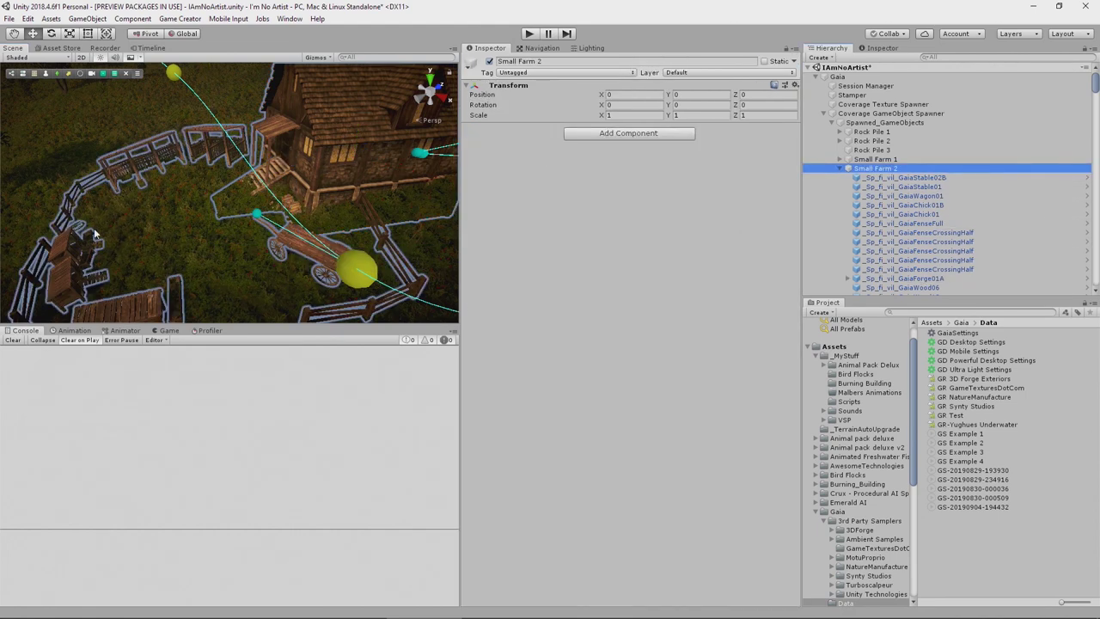
- Examine the vegetation around the buildings and fences of Small Farm 2 from several angles
left_click_drag(342, 225, 430, 195, "alt")
left_click_drag(337, 237, 311, 266, "alt")
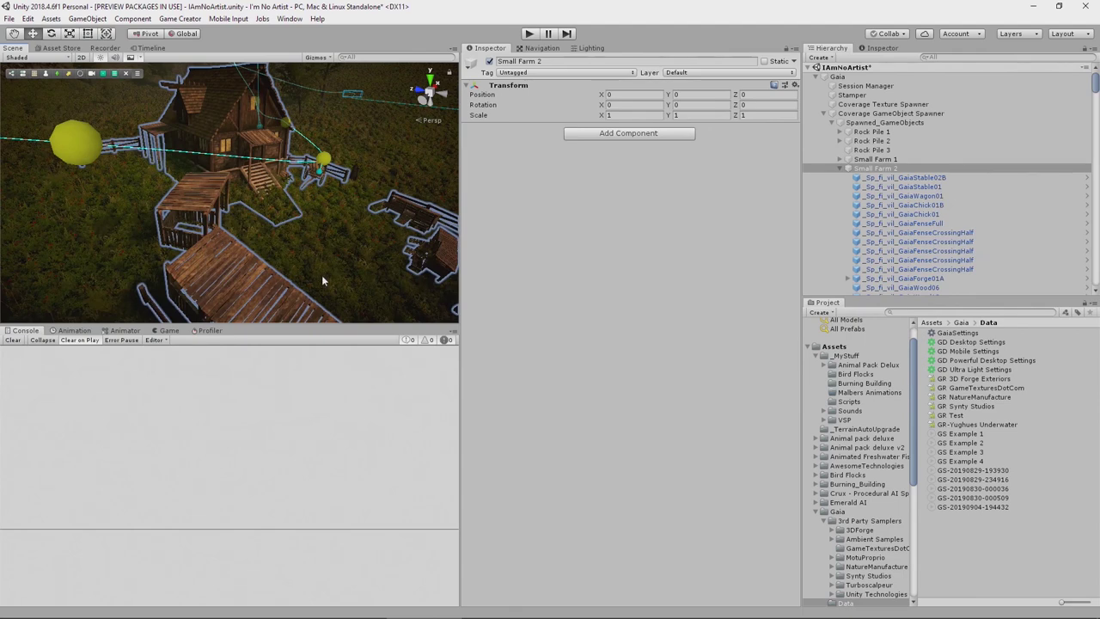
left_click_drag(277, 210, 263, 212, "alt")
right_click_drag(263, 212, 281, 194)
key("w")
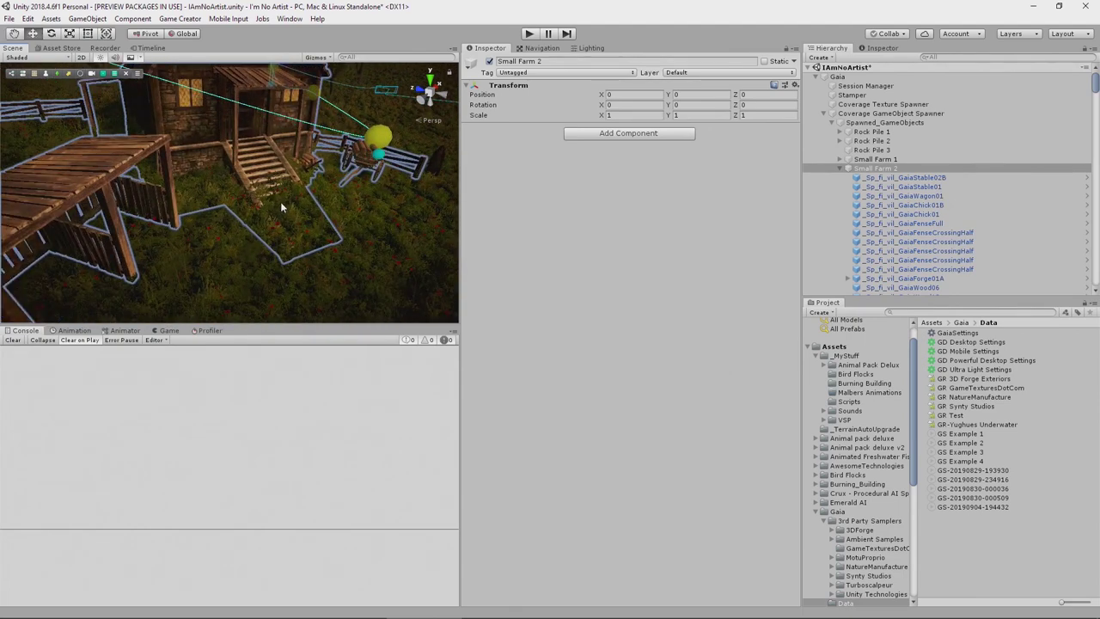
scroll(376, 262, "down", 6)
scroll(319, 254, "down", 4)
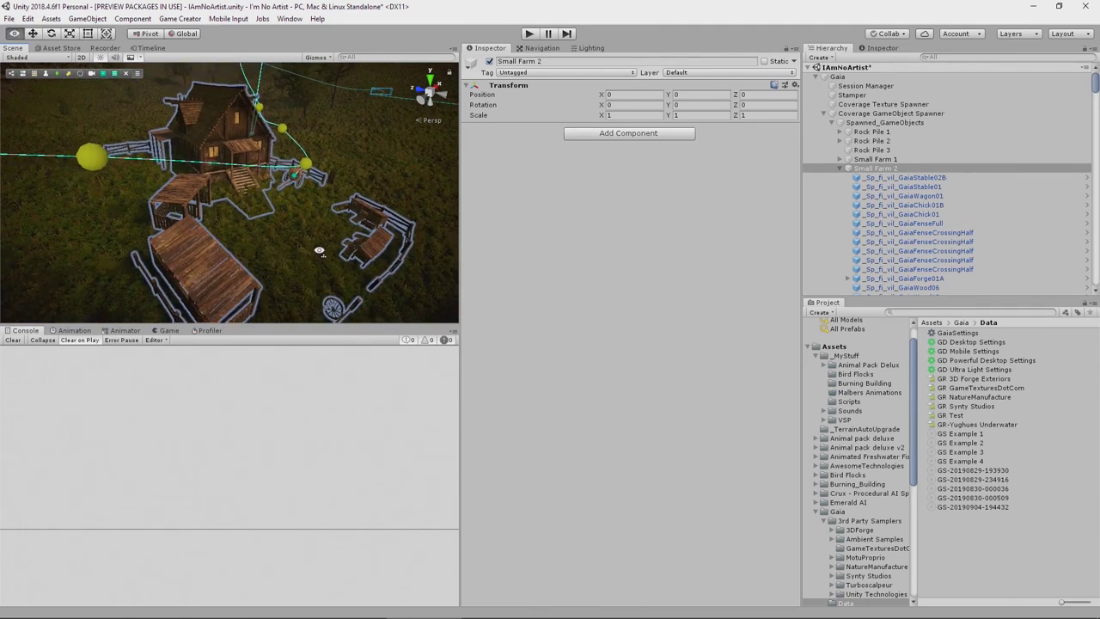
- Create an empty child object under Small Farm 2 and name it Vegetation
left_click(873, 170)
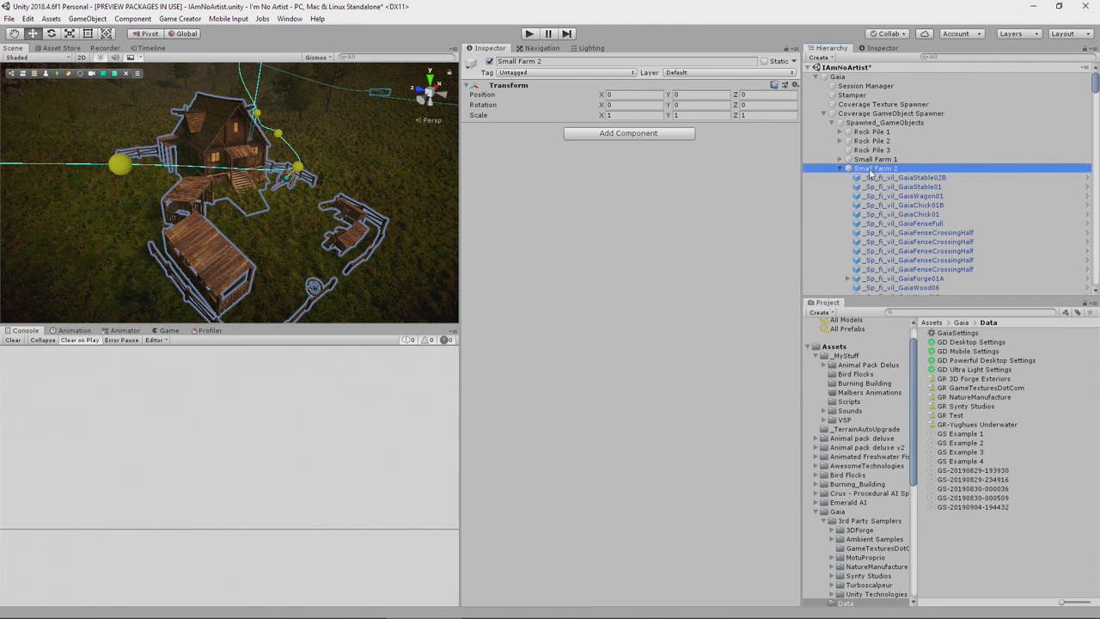
right_click(870, 174)
mouse_move(911, 252)
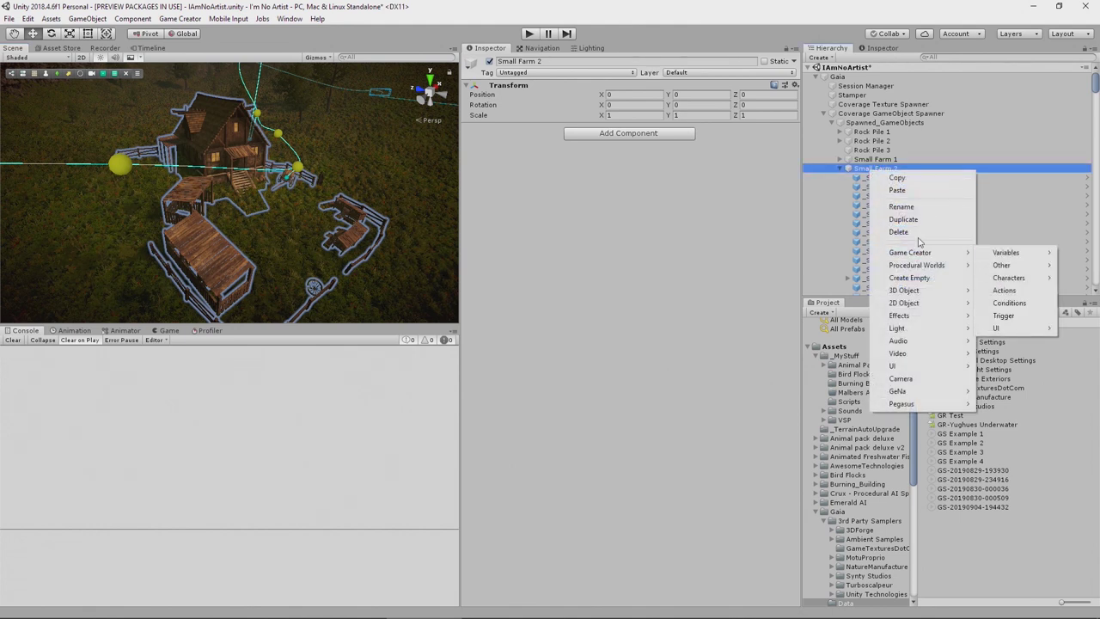
left_click(921, 279)
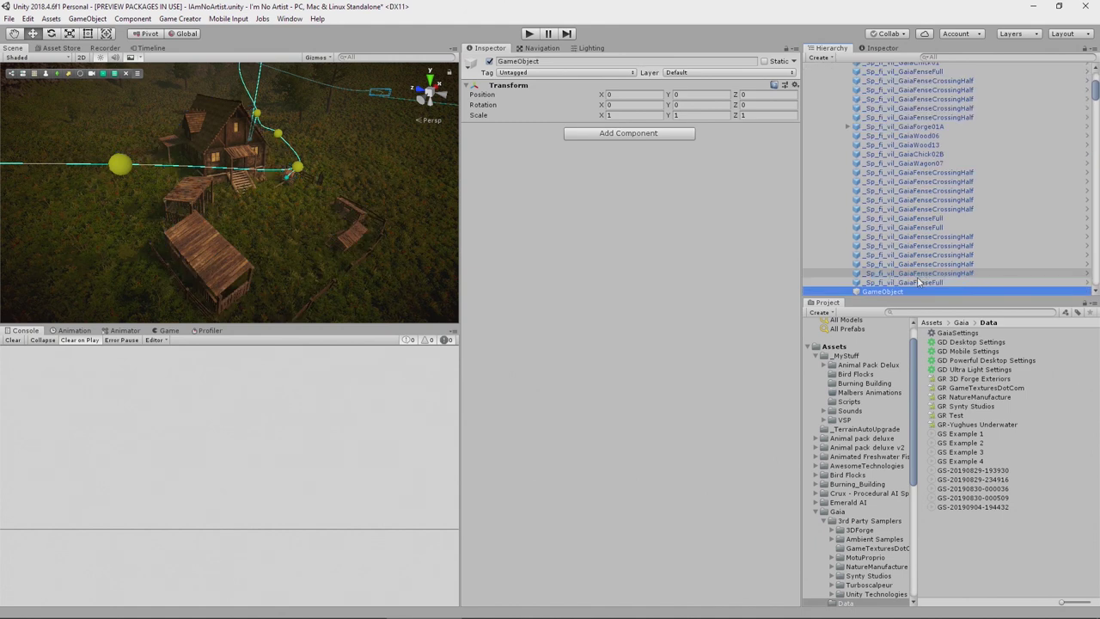
left_click(598, 62)
type("Vegetation")
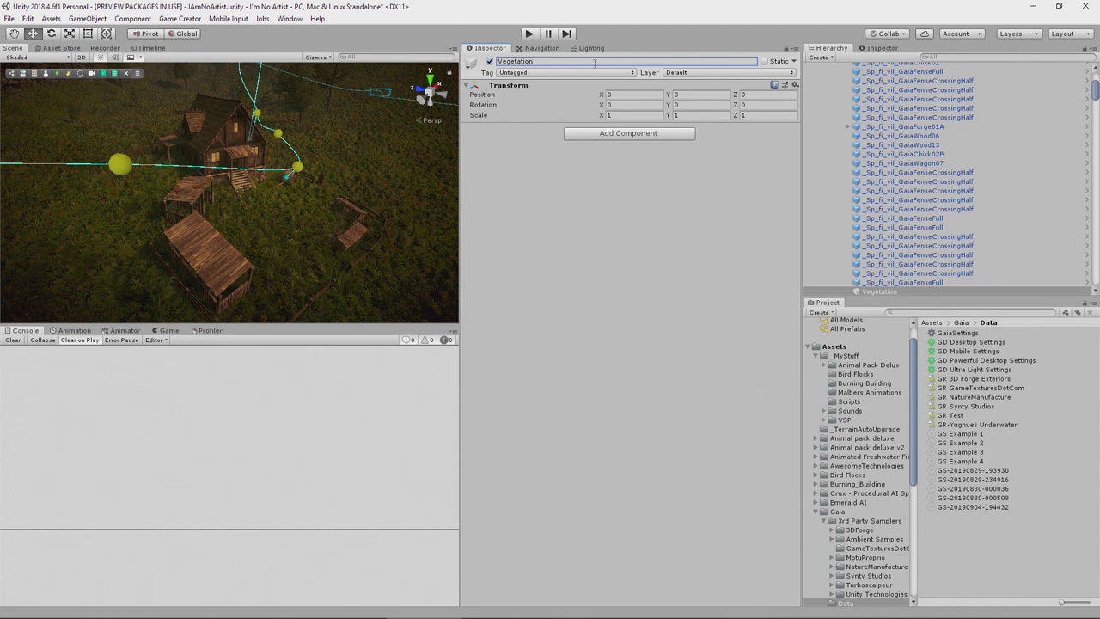
- Add a Vegetation Mask Area component to the Vegetation object
left_click(600, 135)
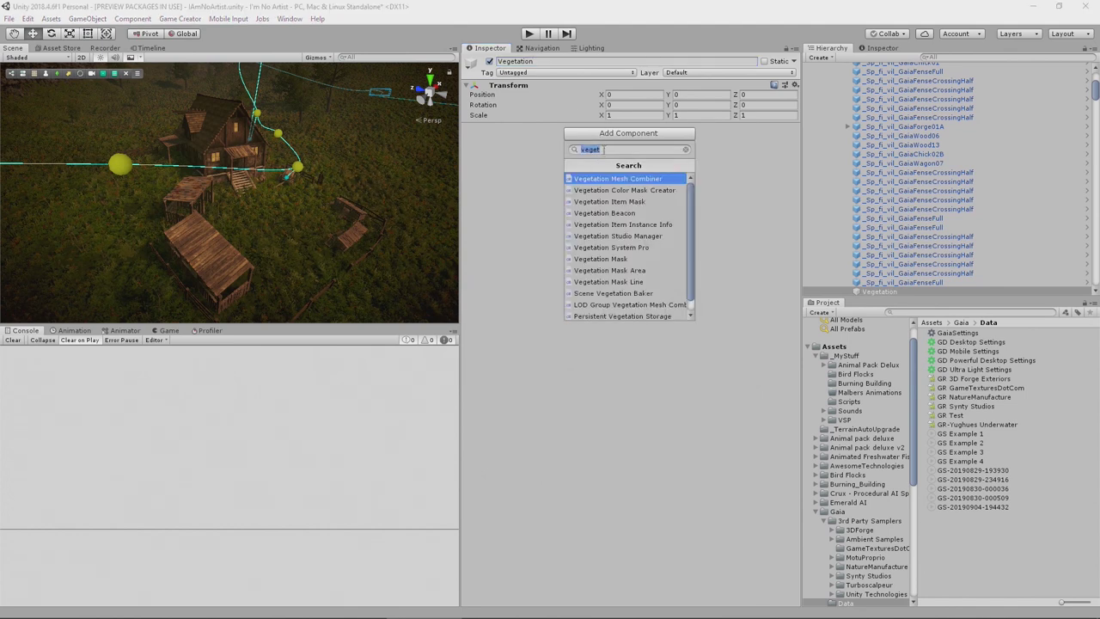
key("BackSpace")
type("vegetatin")
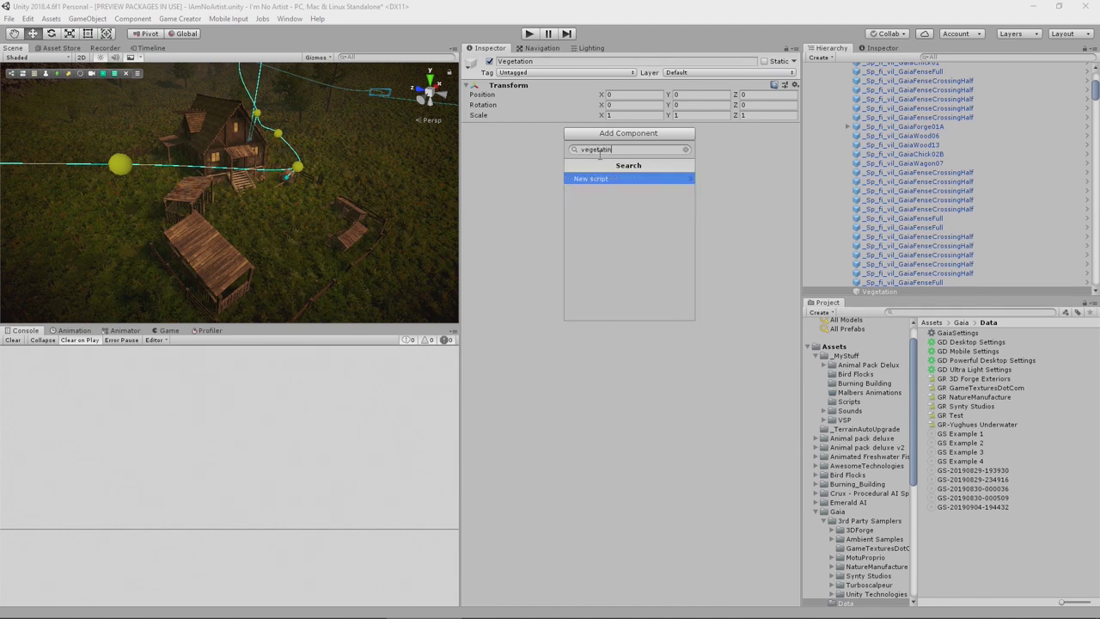
key("BackSpace")
key("BackSpace")
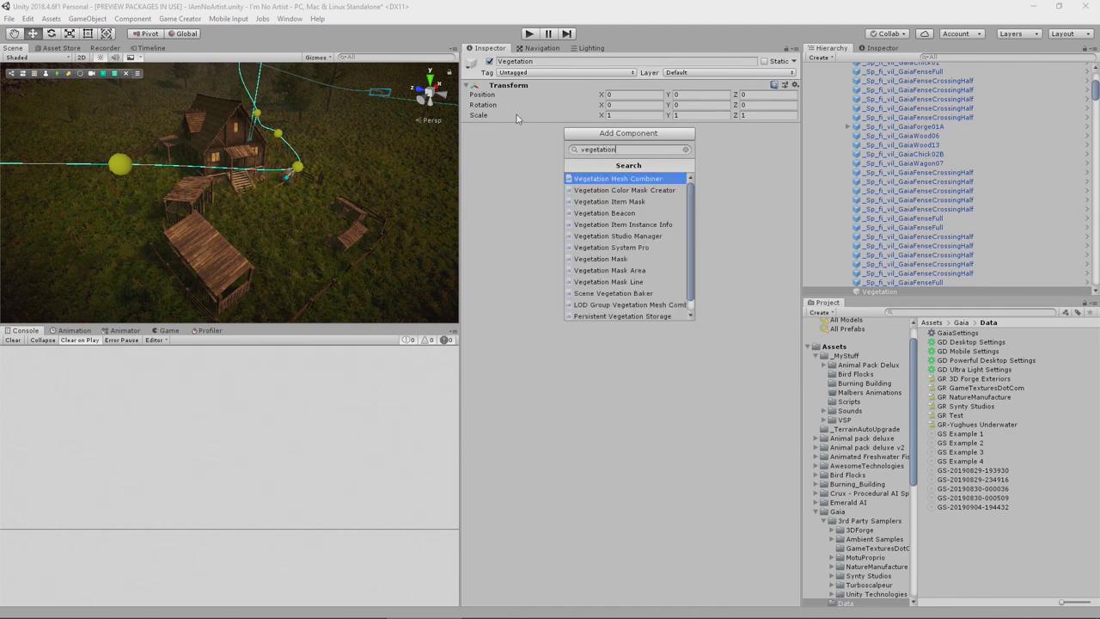
left_click(633, 272)
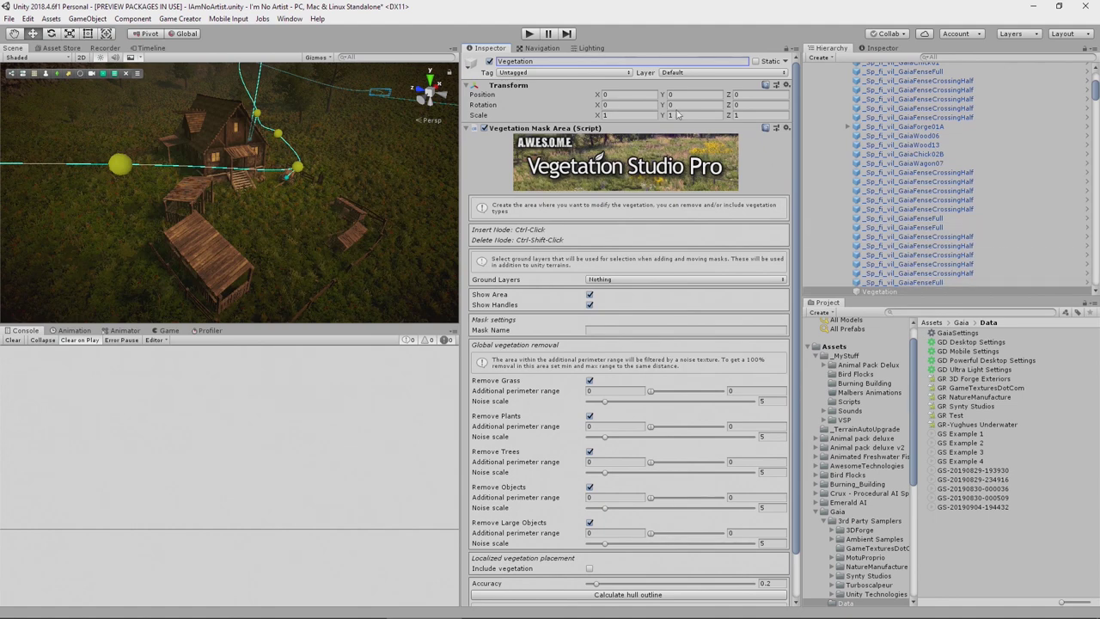
- Copy the Transform component of the farmhouse _Sp_fi_vil_GaiaForge01A in Small Farm 2
scroll(916, 165, "up", 5)
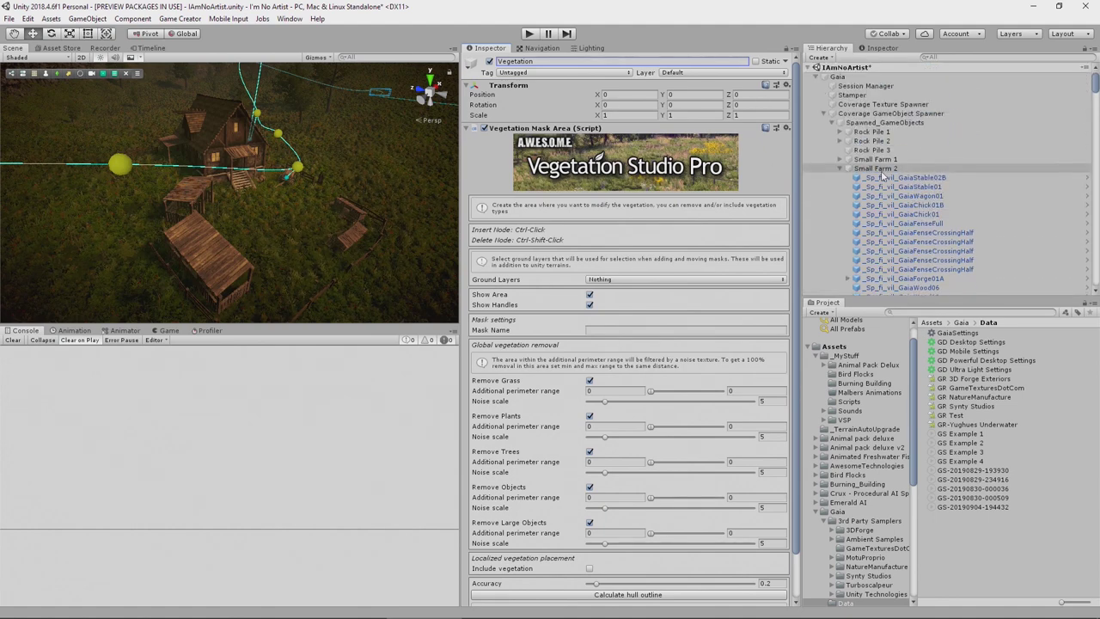
left_click(879, 168)
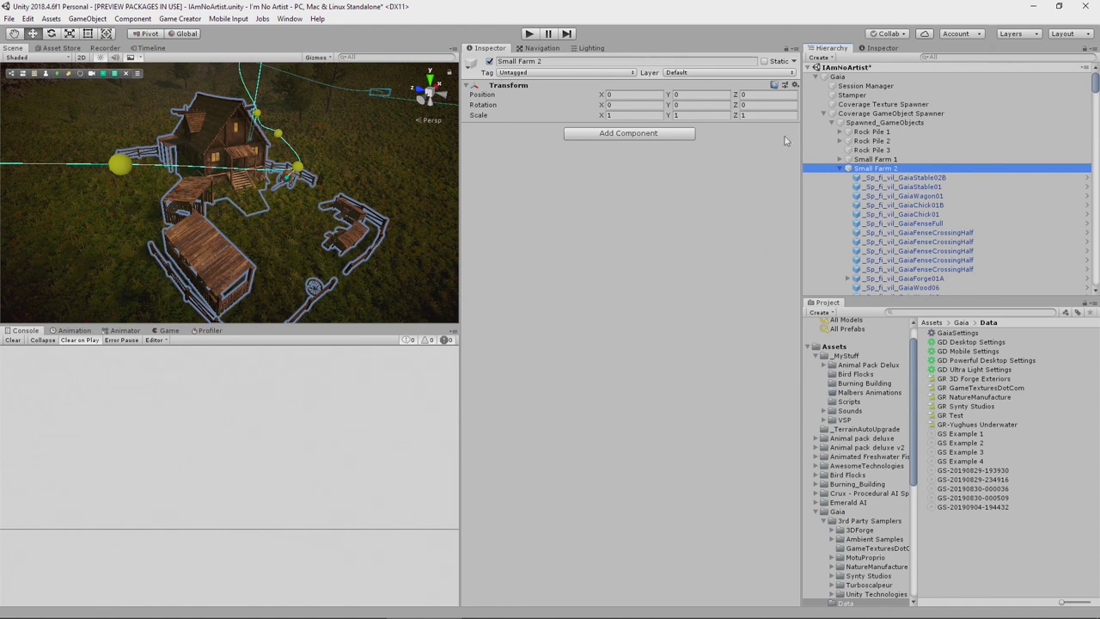
left_click(913, 279)
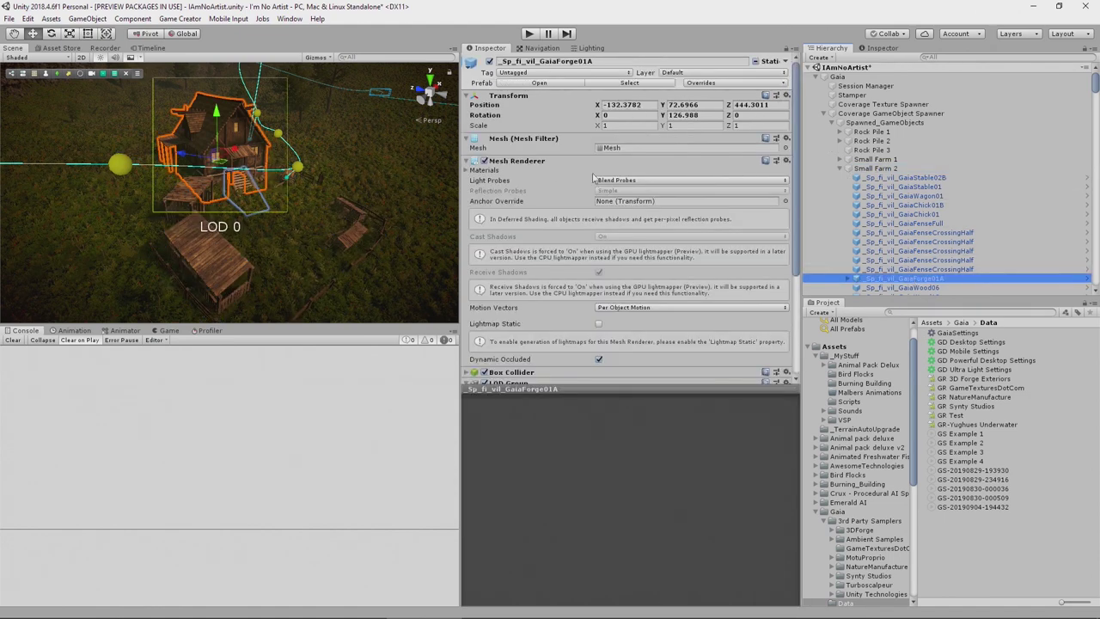
left_click(787, 96)
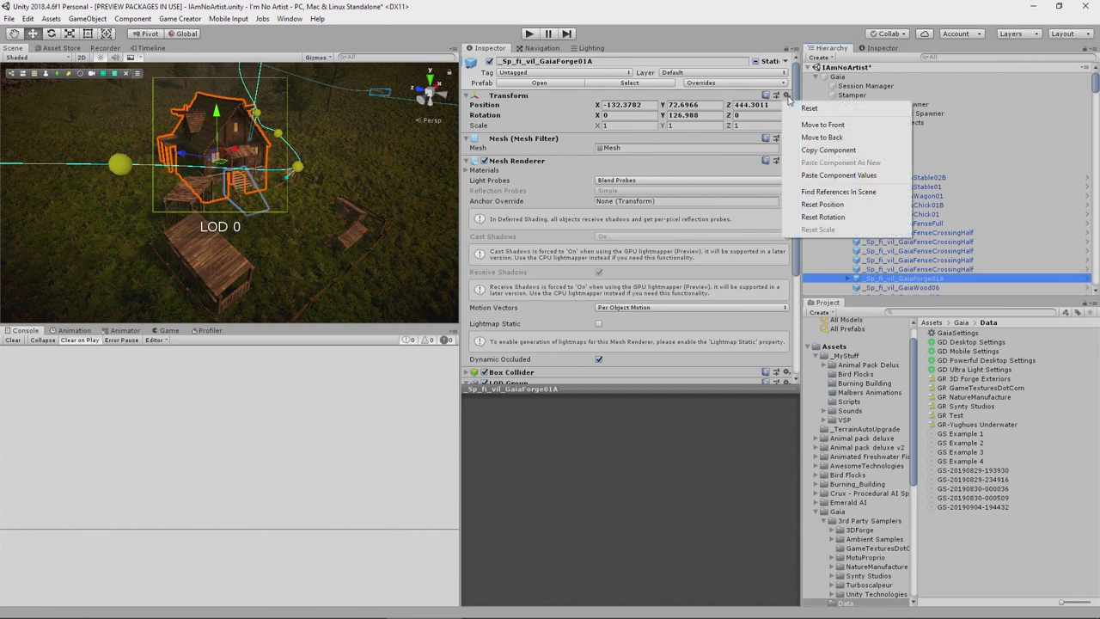
left_click(816, 149)
- Paste the copied transform values onto the Vegetation object
scroll(878, 143, "down", 6)
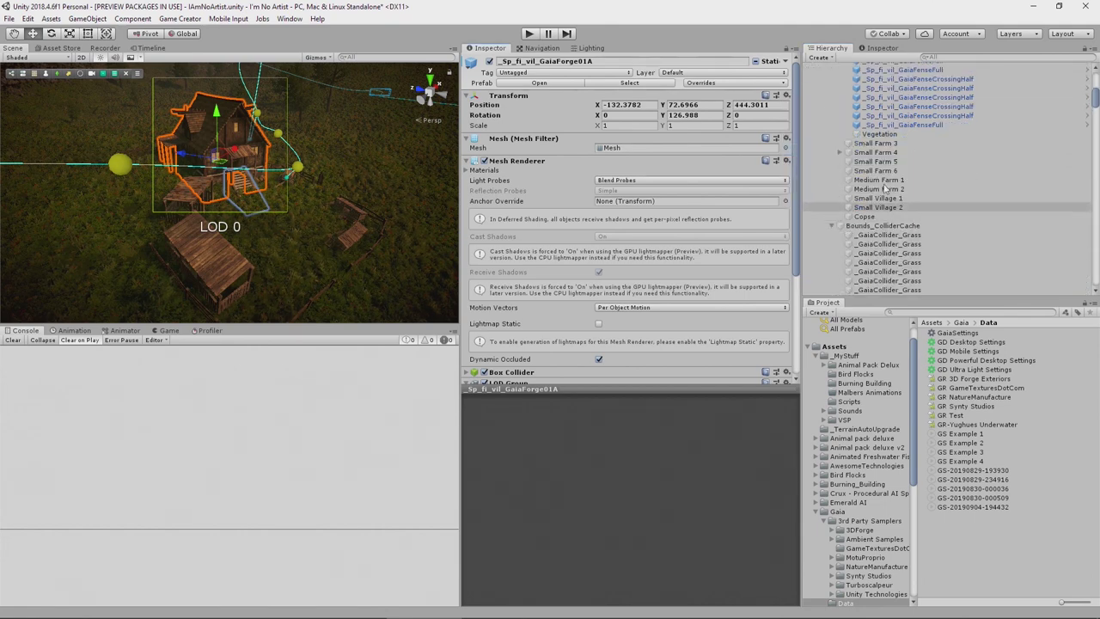
left_click(878, 135)
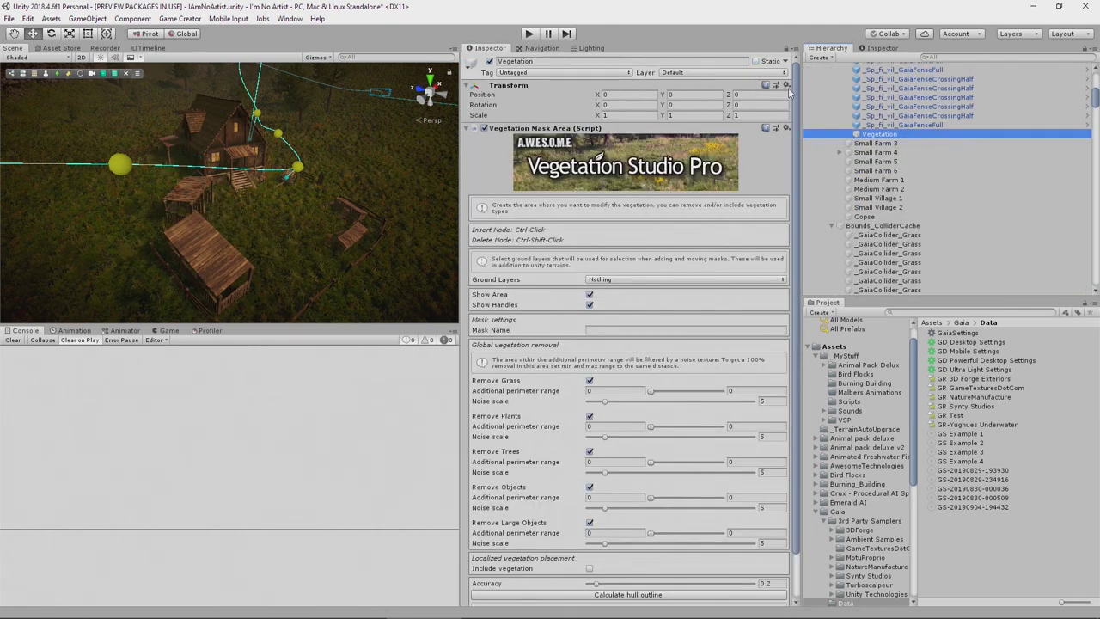
left_click(786, 86)
left_click(825, 163)
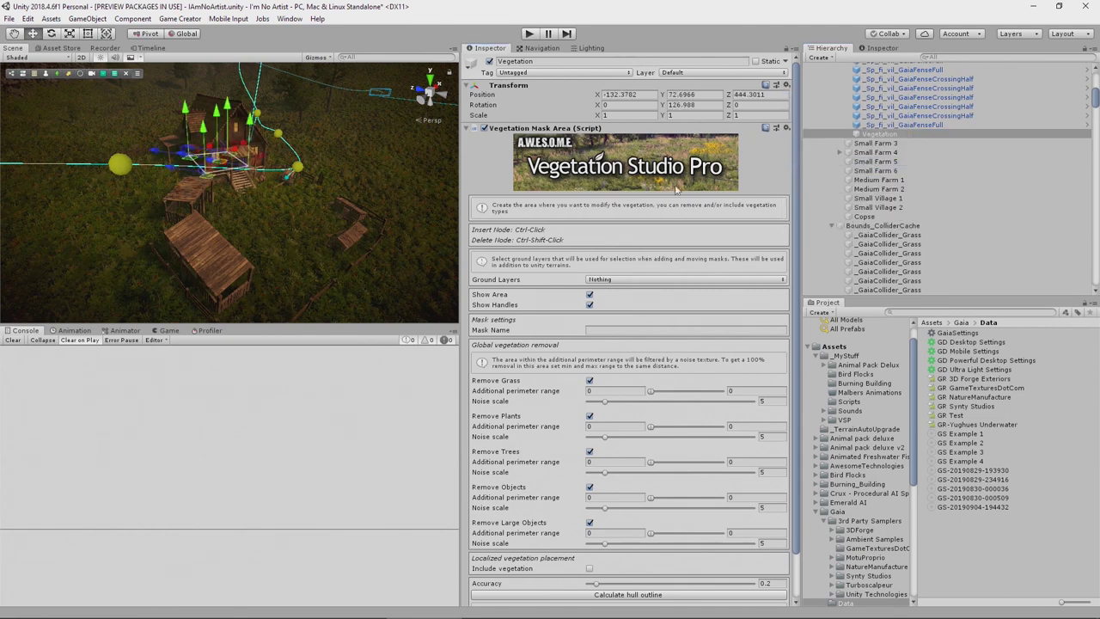
- Viewed from above, spread the mask area's four corner nodes outward to enclose the yard between the farmhouse, sheds and fences
left_click_drag(236, 275, 390, 153, "alt")
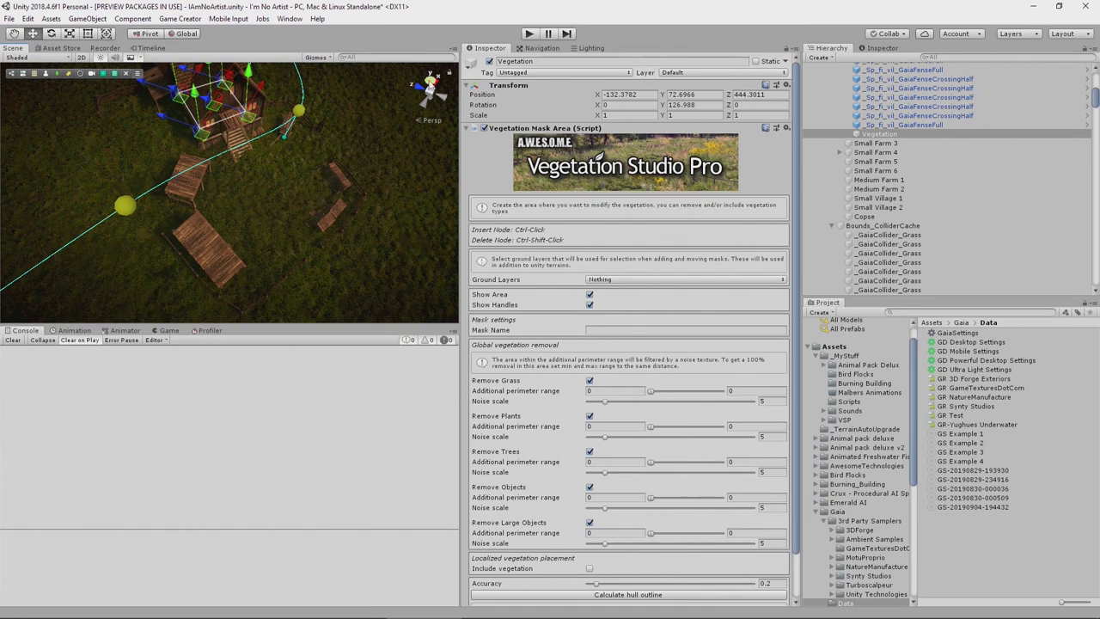
left_click(430, 83)
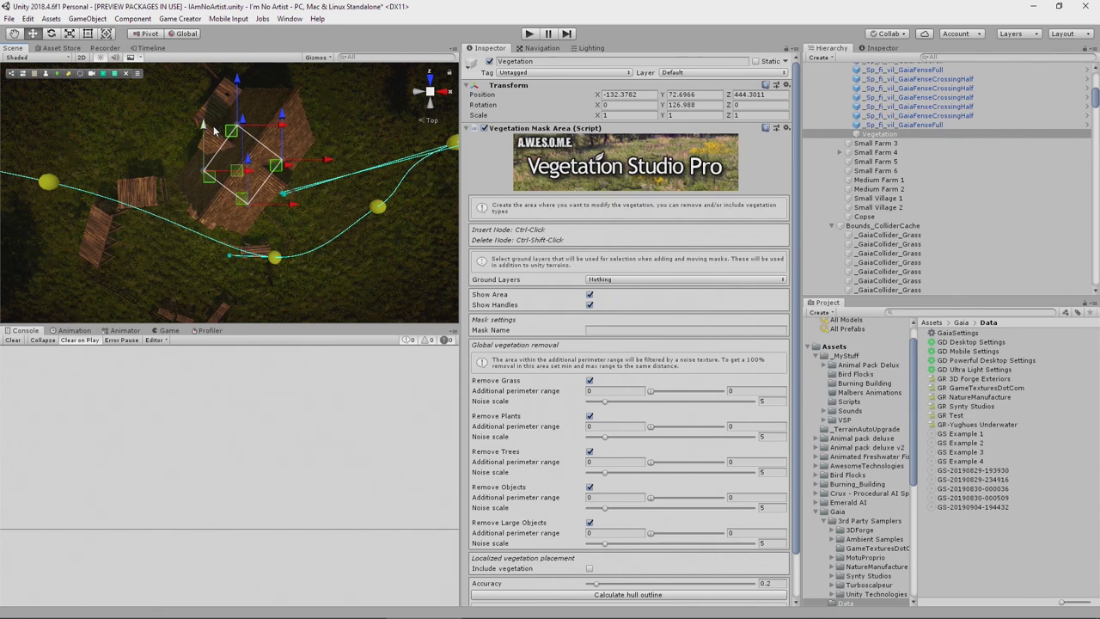
scroll(215, 130, "down", 2)
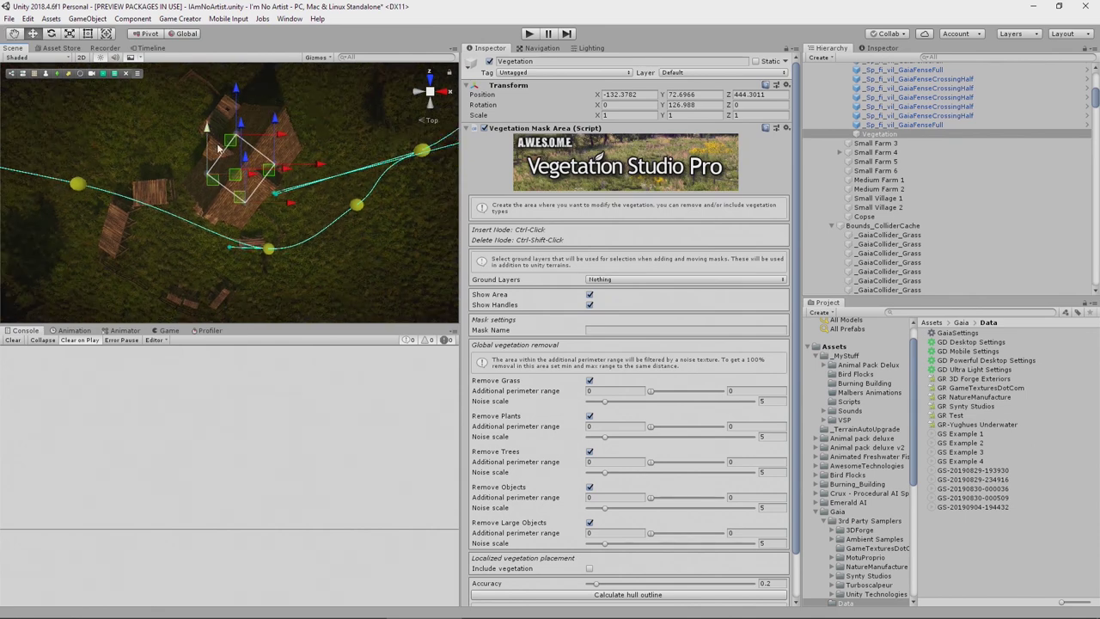
left_click_drag(228, 144, 198, 84)
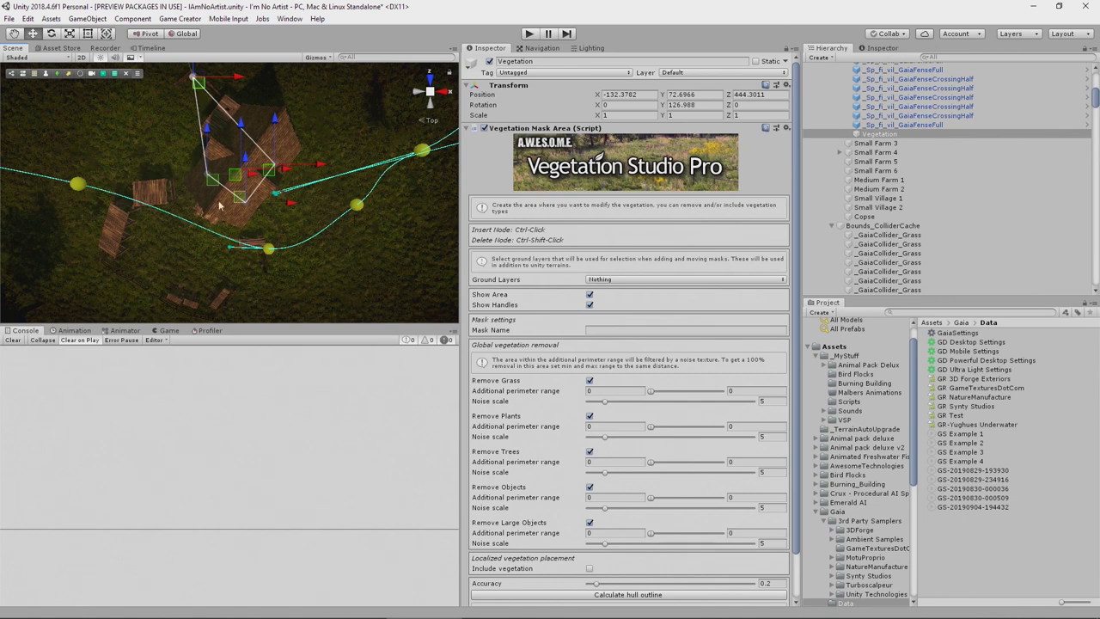
left_click_drag(215, 185, 112, 274)
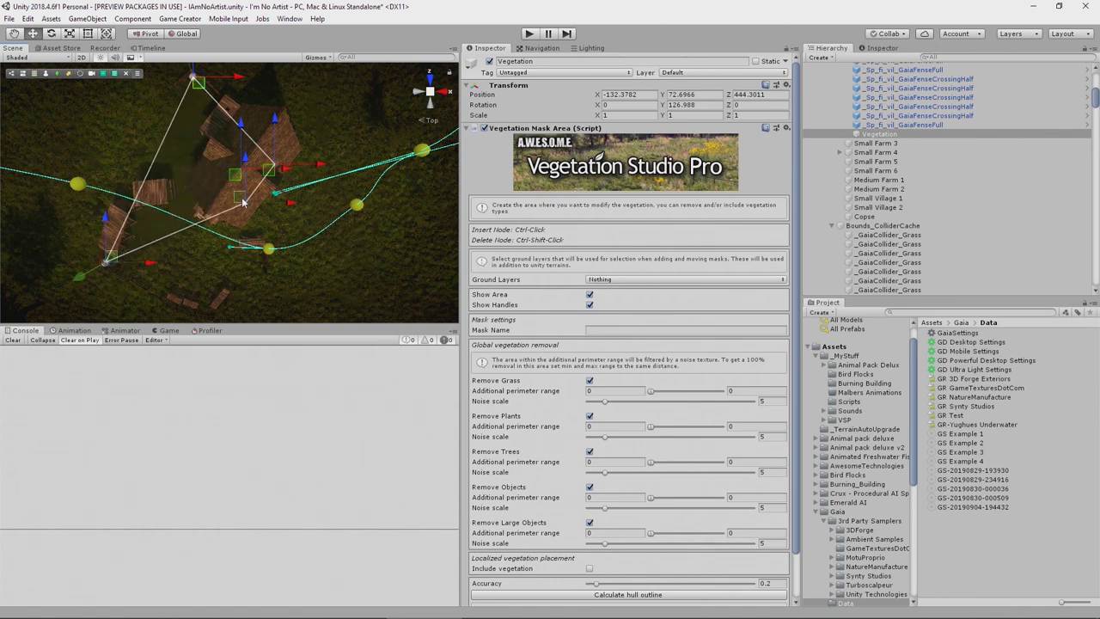
left_click_drag(248, 208, 212, 314)
left_click_drag(268, 175, 239, 245)
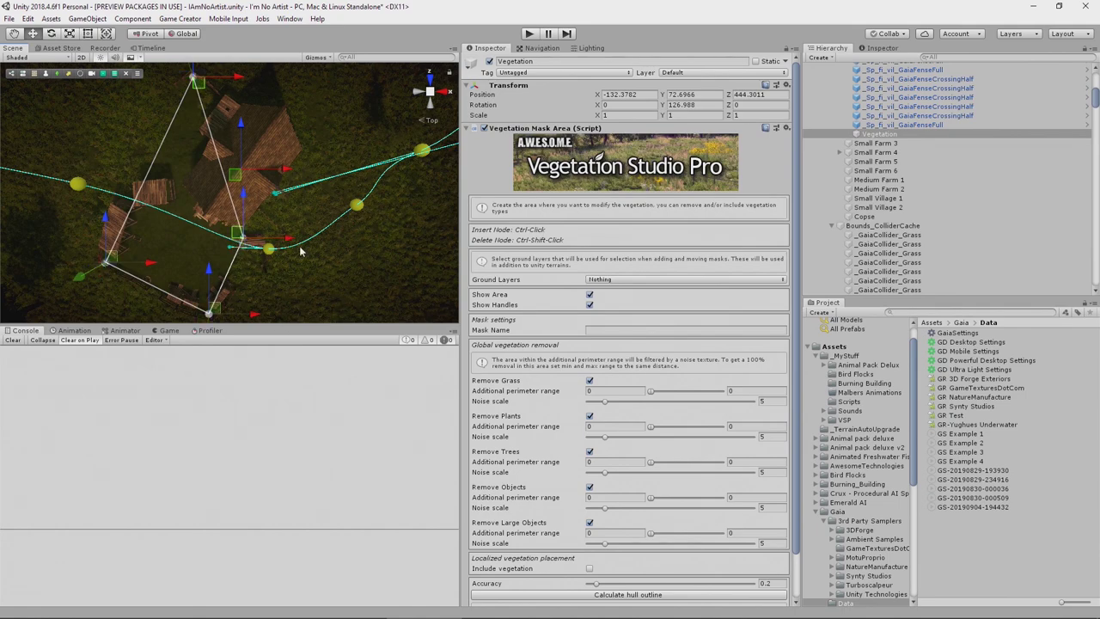
- Insert a node on the mask edge along the sheds and move it outward past the long shed's corner
left_click_drag(293, 256, 97, 290, "alt")
key("w")
right_click_drag(97, 290, 314, 50)
left_click_drag(314, 52, 392, 276, "alt")
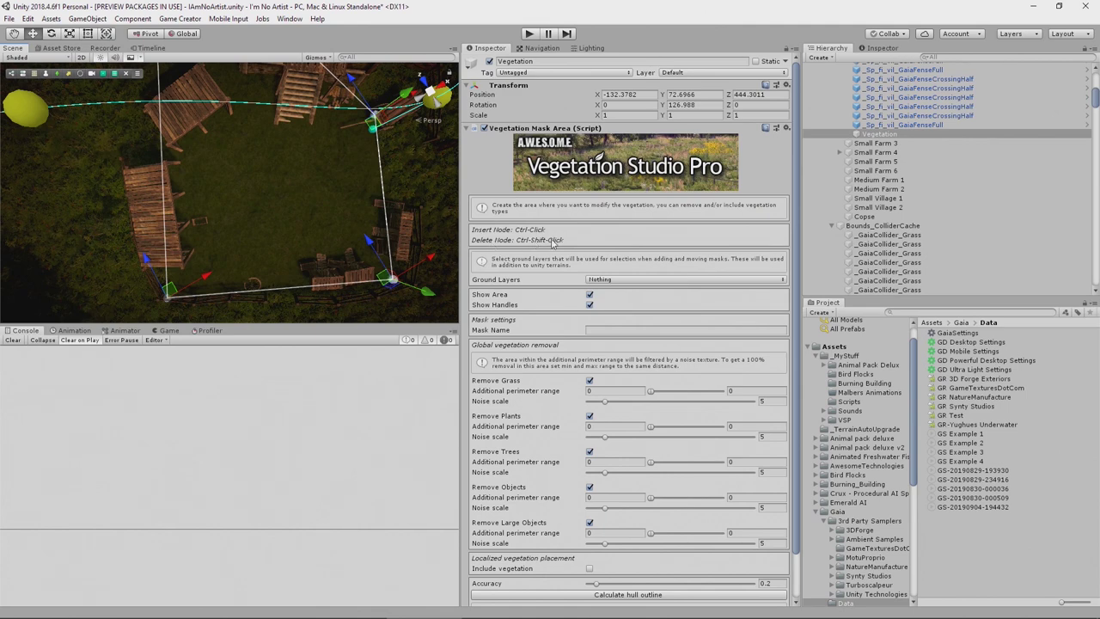
left_click(161, 152, "ctrl")
left_click_drag(161, 153, 129, 147)
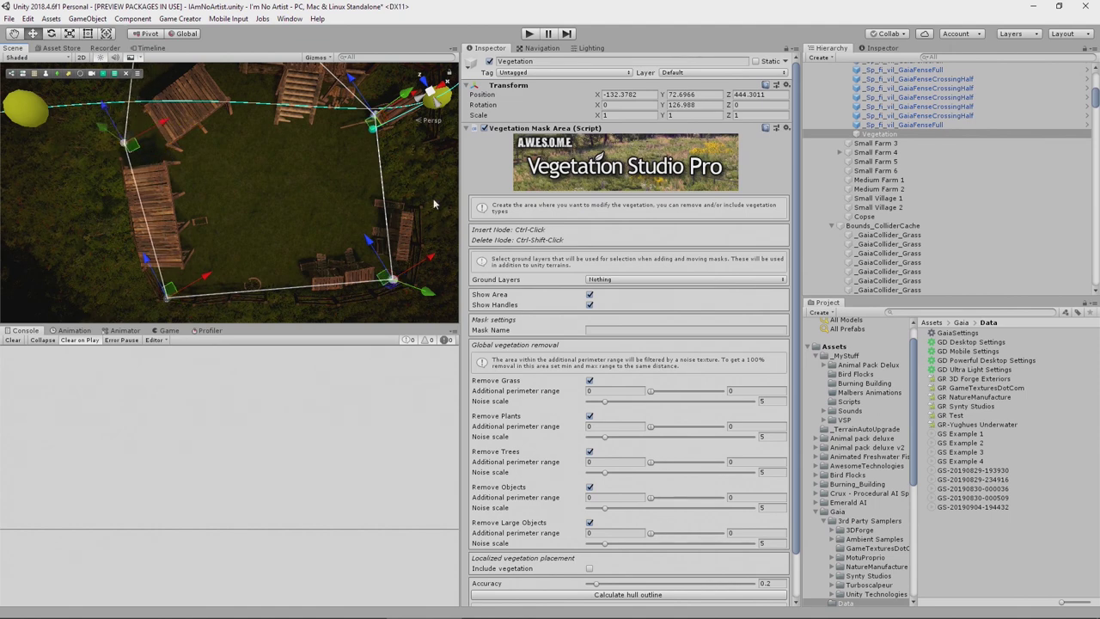
- Insert two nodes on the mask edge crossing the farmhouse and move them toward the small annex at the house's end
right_click_drag(323, 202, 271, 209)
key("w")
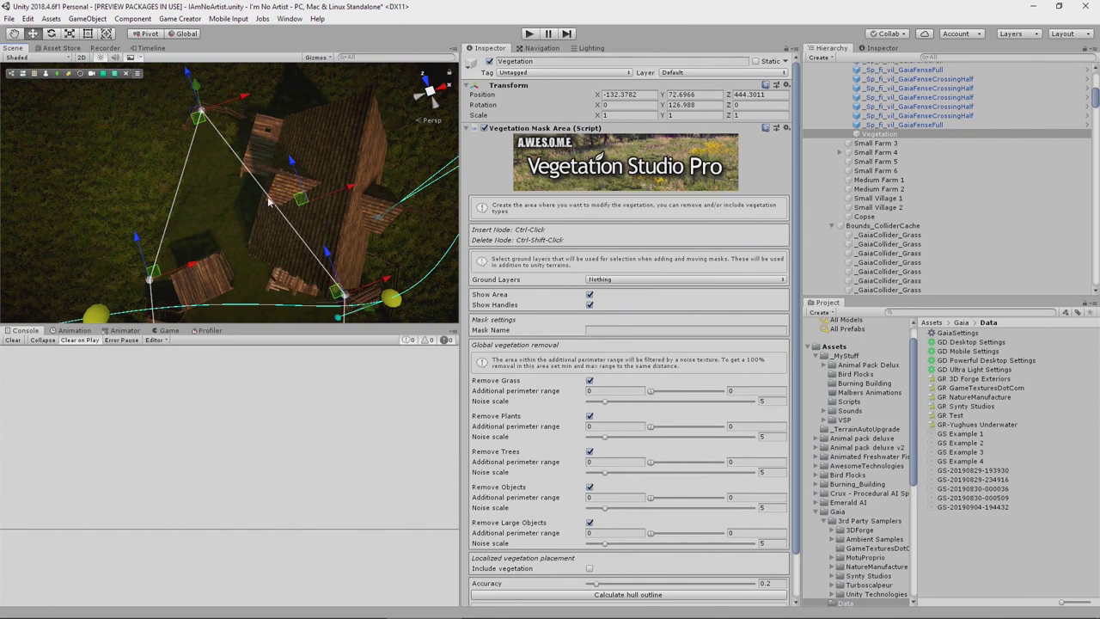
left_click(269, 203, "ctrl")
left_click_drag(269, 203, 247, 130)
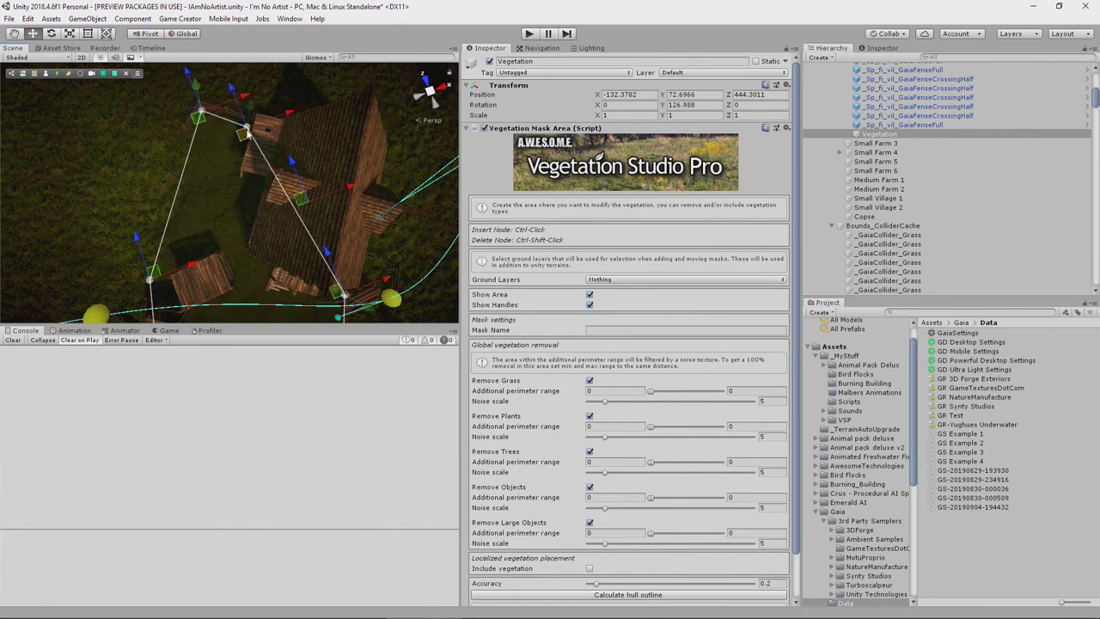
left_click(286, 197, "ctrl")
left_click_drag(284, 201, 260, 170)
- Reposition two mask nodes to refine the boundary around the farmhouse
right_click_drag(240, 200, 484, 95)
key("w")
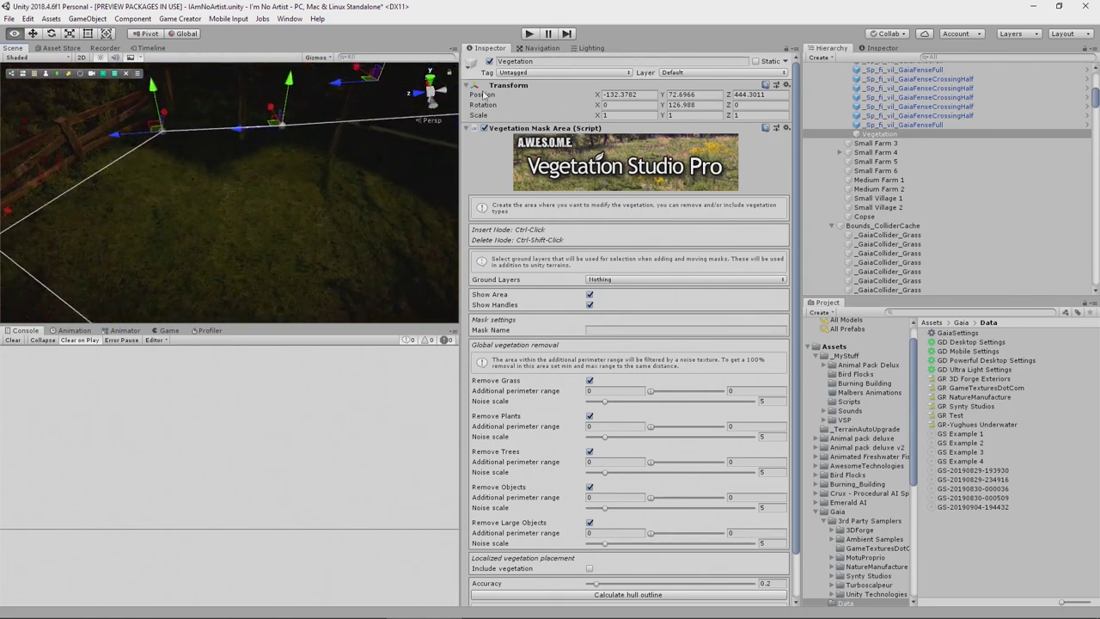
right_click_drag(278, 143, 215, 219)
left_click(430, 90)
left_click_drag(244, 215, 230, 244)
left_click_drag(287, 203, 294, 242)
right_click_drag(294, 242, 181, 408)
left_click(426, 122)
right_click_drag(426, 122, 302, 96)
left_click_drag(334, 122, 258, 172, "alt")
scroll(258, 172, "down", 3)
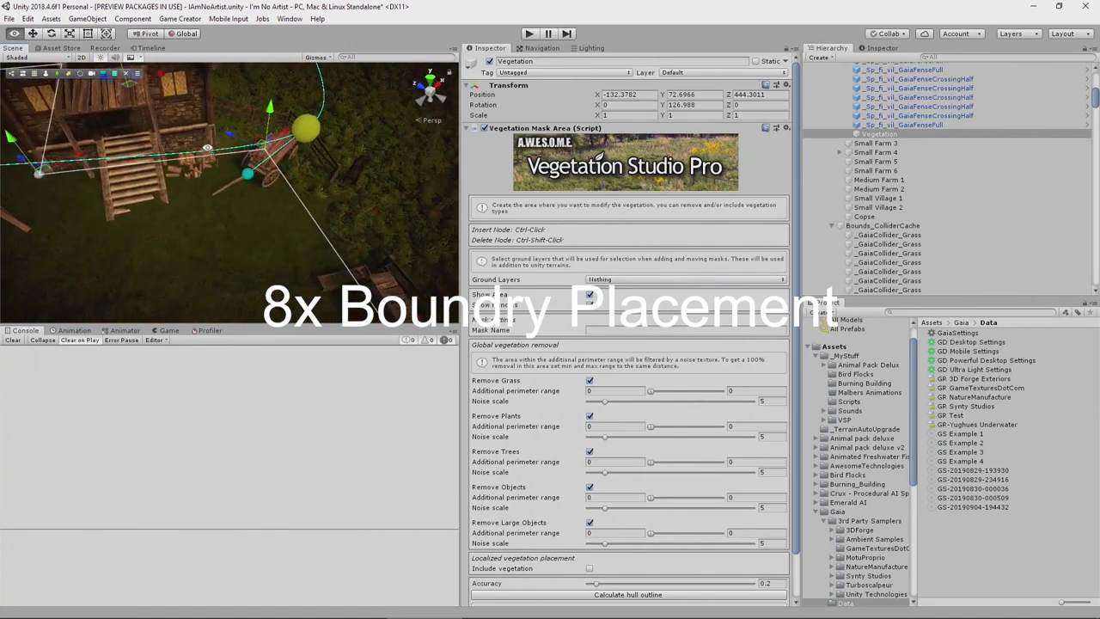
- Insert mask nodes beside the farmhouse porch and place them to extend the boundary around the wagon
left_click_drag(194, 151, 226, 160)
key("ctrl+z")
key("ctrl+y")
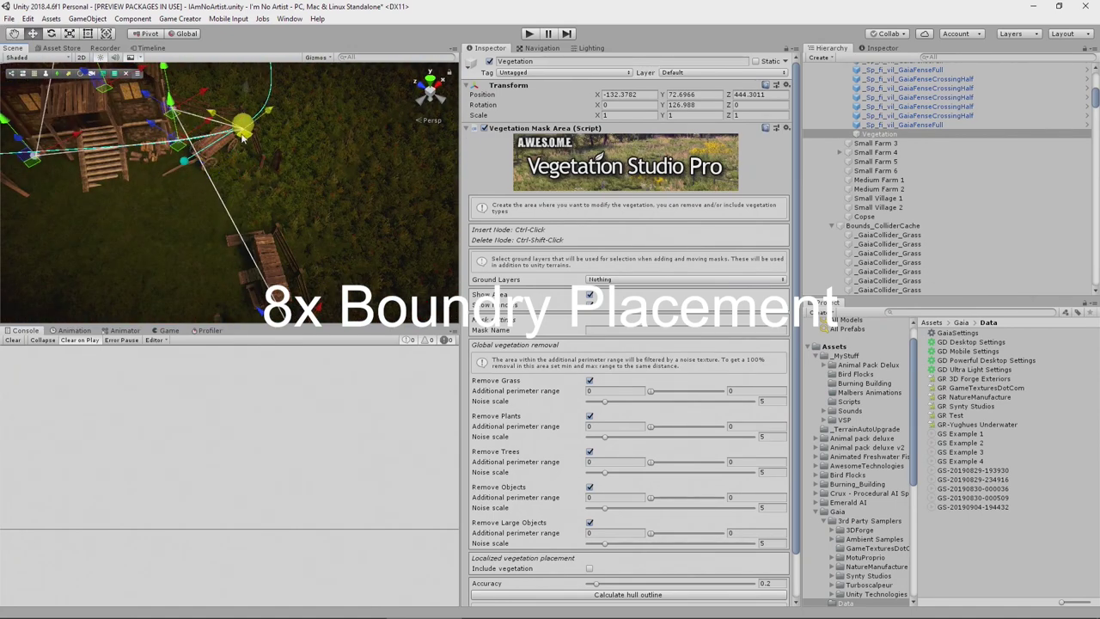
left_click(172, 110, "ctrl")
left_click(239, 129, "ctrl")
left_click_drag(239, 129, 244, 129)
- Adjust a mask node and insert another to fit the boundary around the outer edge of the farmyard
right_click_drag(244, 128, 231, 376)
left_click_drag(320, 178, 328, 177)
left_click(203, 227, "ctrl")
right_click_drag(392, 206, 156, 185)
right_click_drag(364, 183, 160, 149)
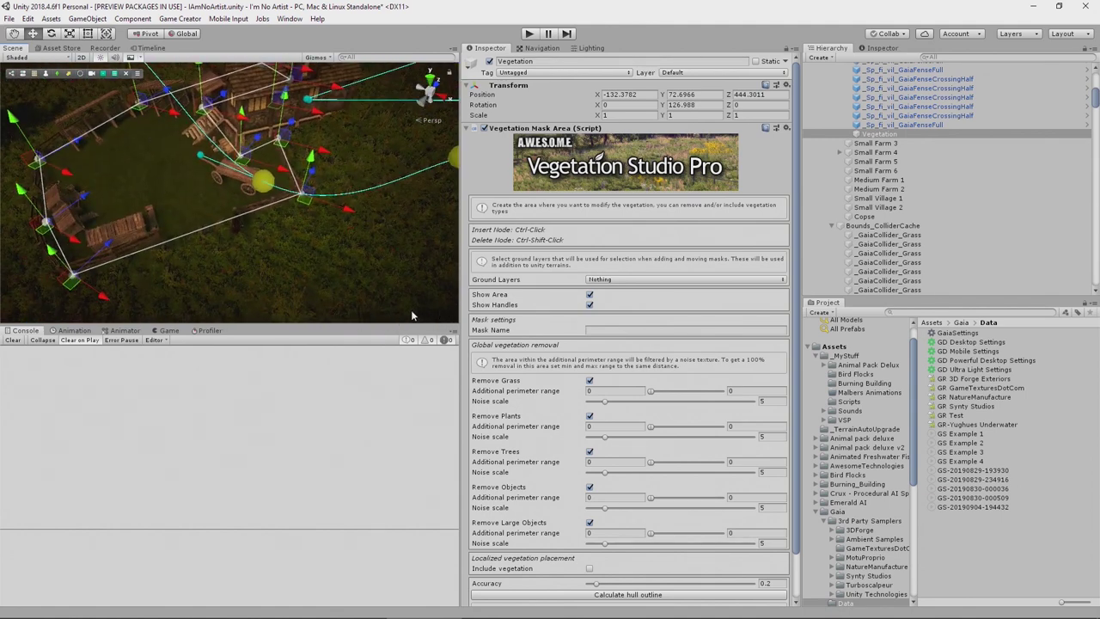
- Collapse the Coverage GameObject Spawner and Soundscape groups in the scene hierarchy
right_click_drag(290, 276, 410, 205)
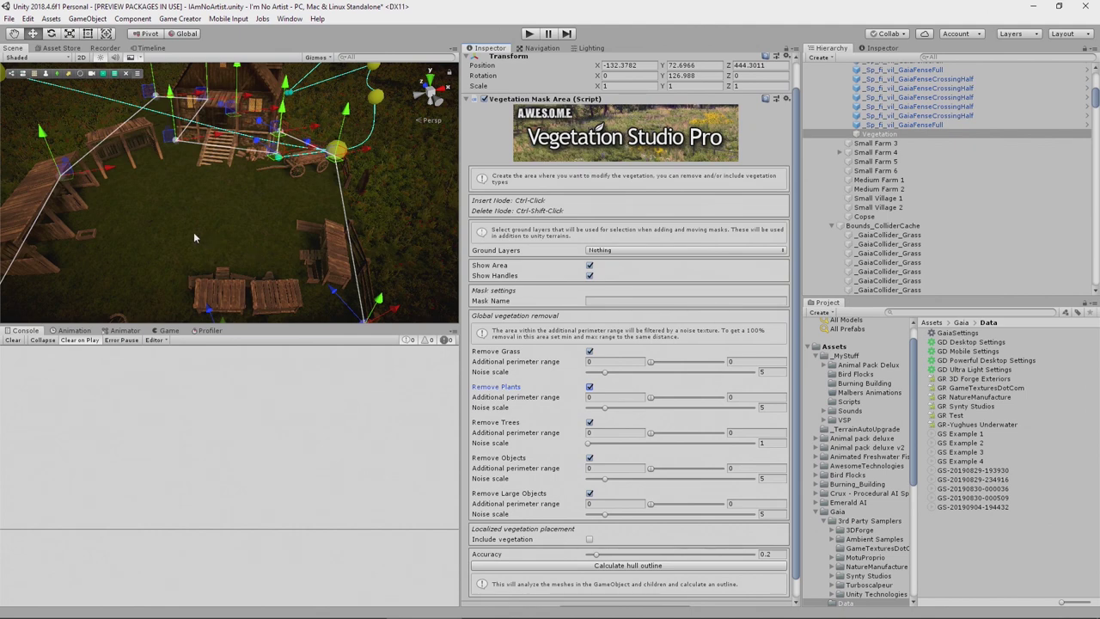
key("s")
right_click_drag(198, 237, 291, 238)
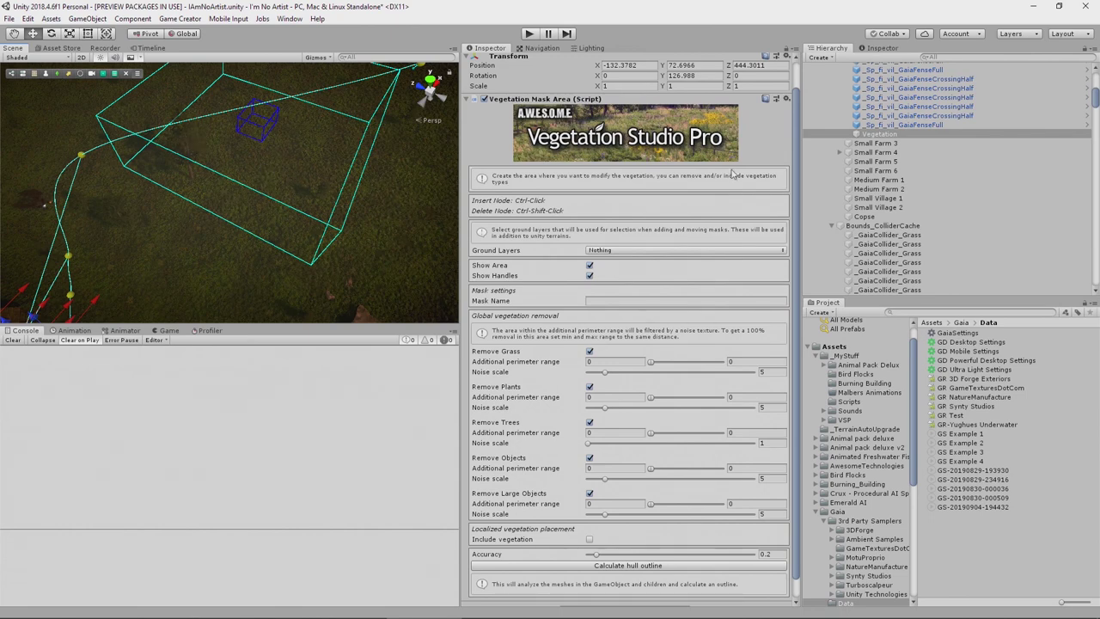
scroll(825, 163, "up", 6)
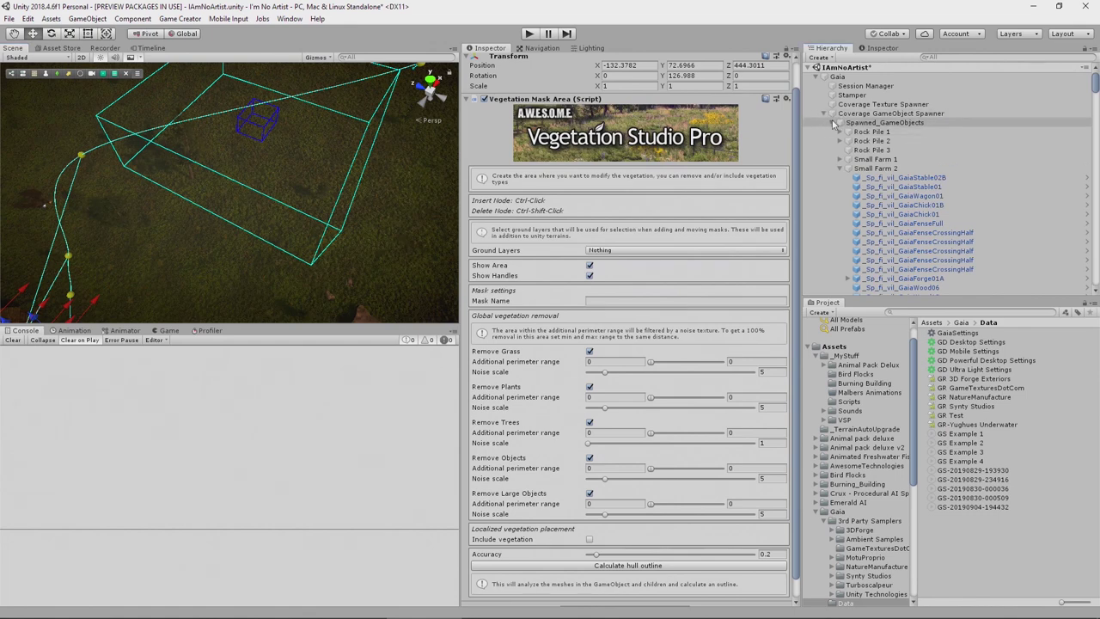
left_click(824, 114)
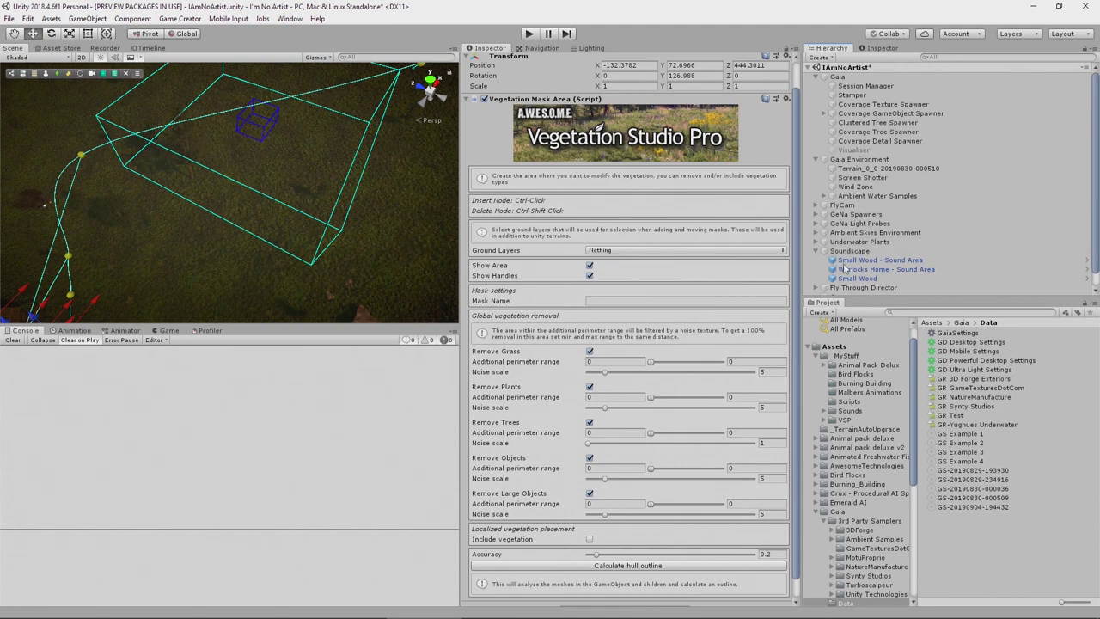
left_click(819, 251)
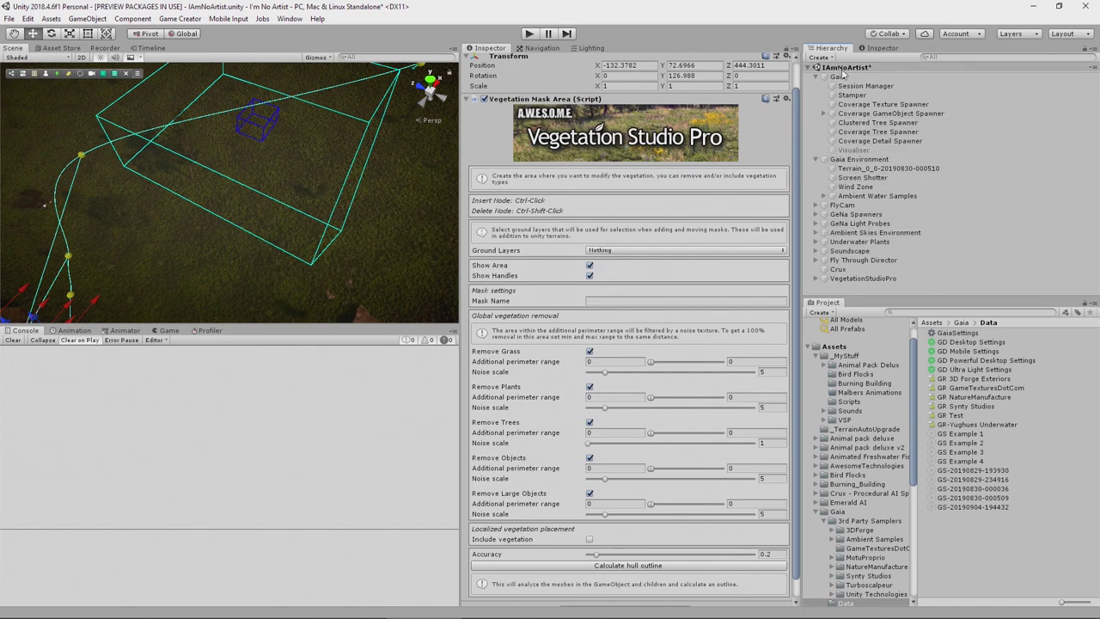
- Create an empty object at the root of the IAmNoArtist scene and name it Small Wood
right_click(844, 68)
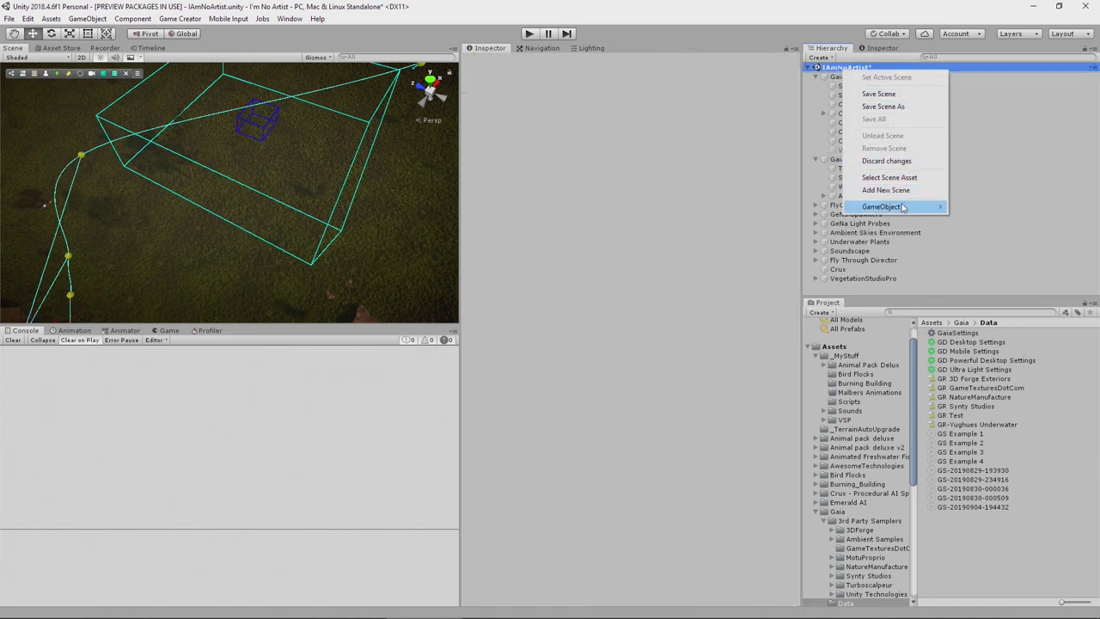
mouse_move(894, 206)
left_click(993, 234)
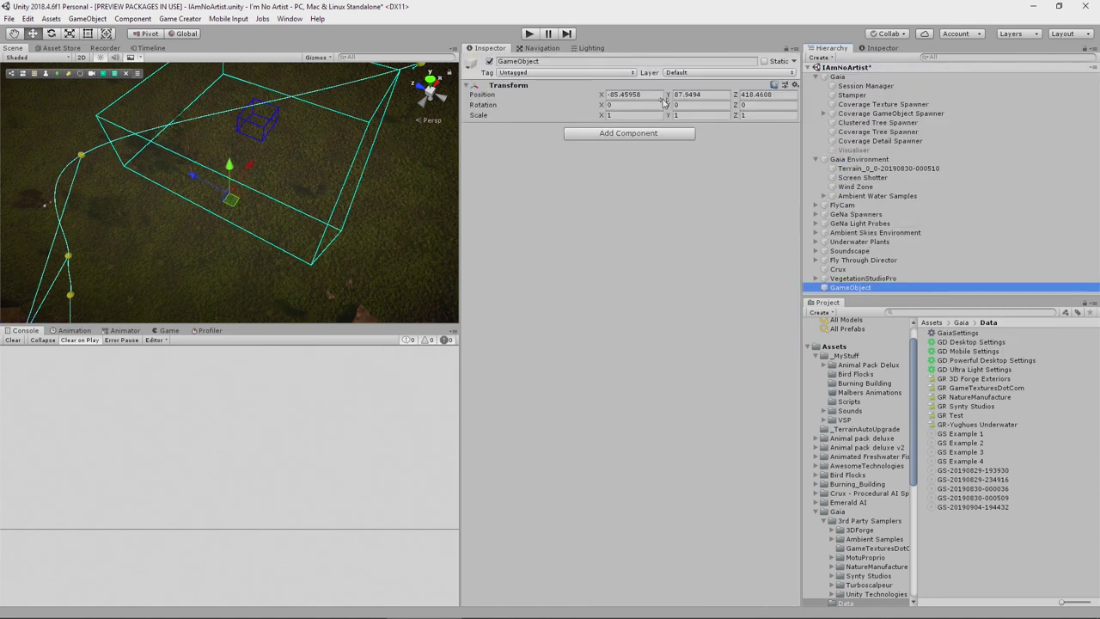
left_click(569, 62)
type("Small Wood")
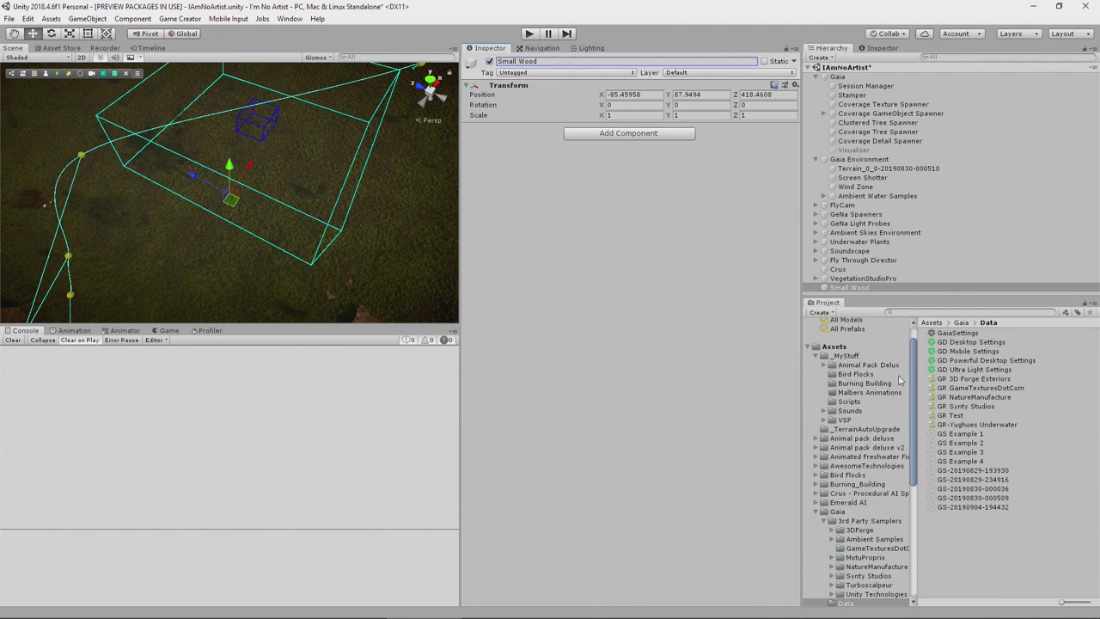
- Create a No Texture Biome vegetation package in the _MyStuff/VSP folder and name it Small Wood
left_click(847, 420)
right_click(960, 371)
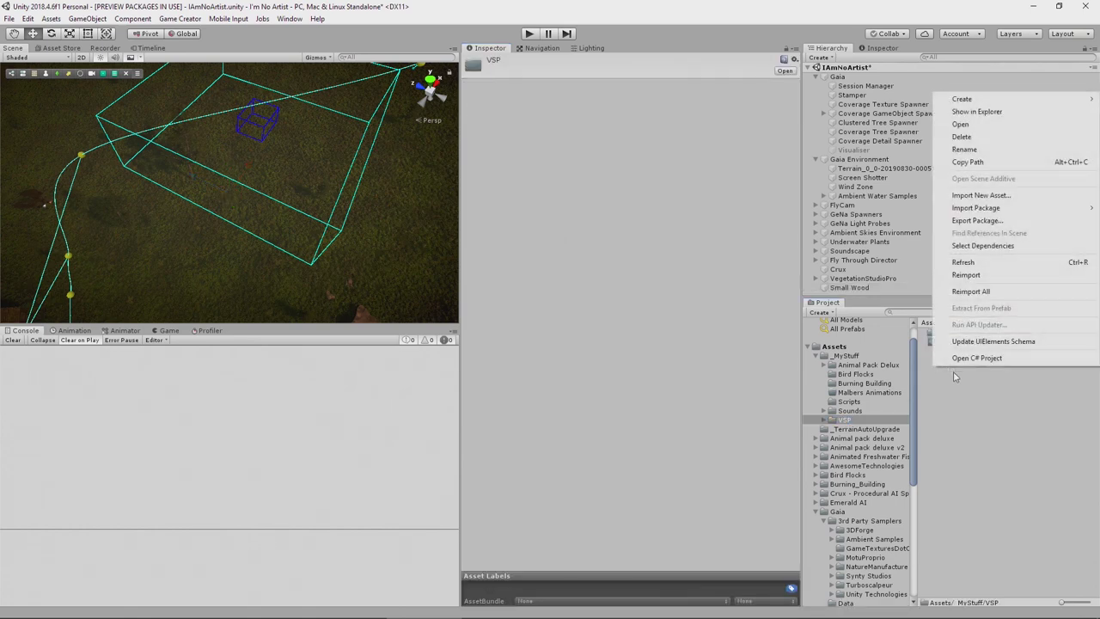
mouse_move(964, 100)
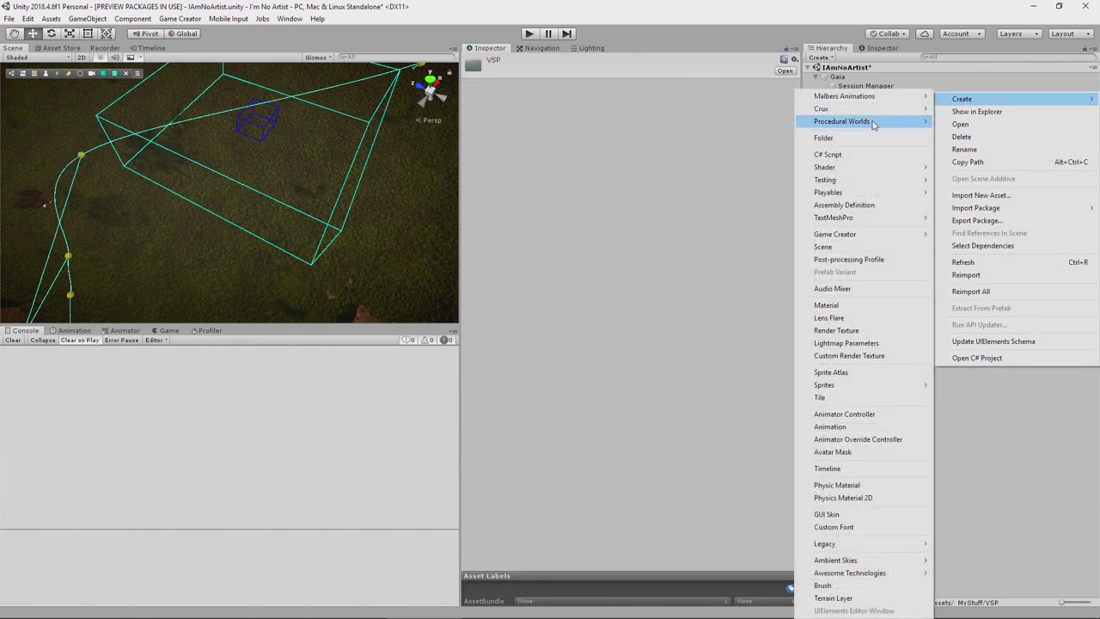
mouse_move(881, 573)
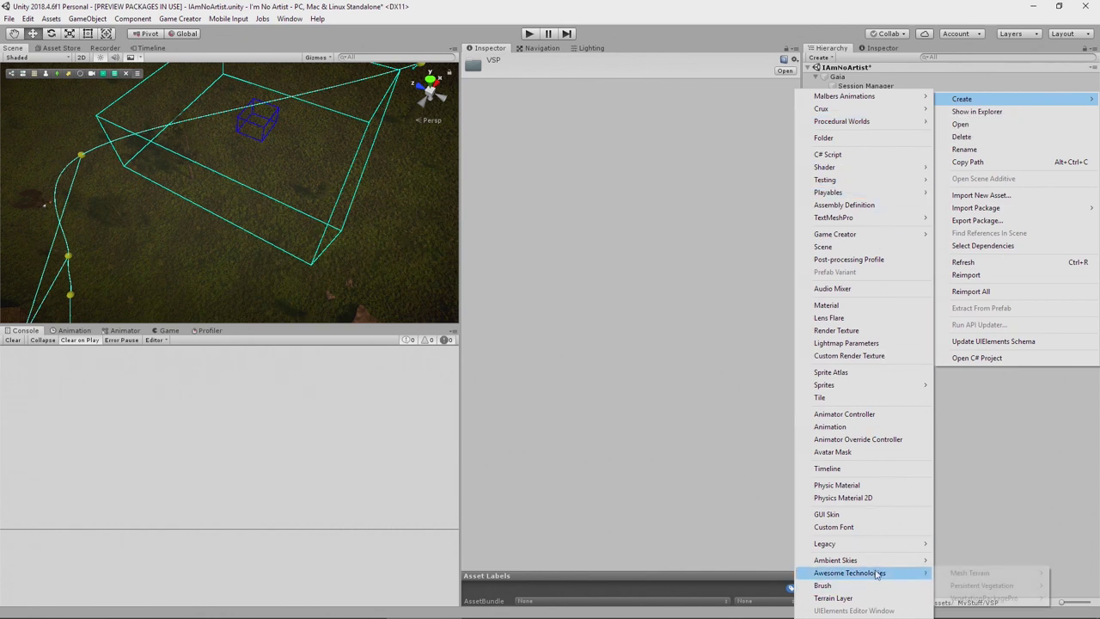
mouse_move(954, 598)
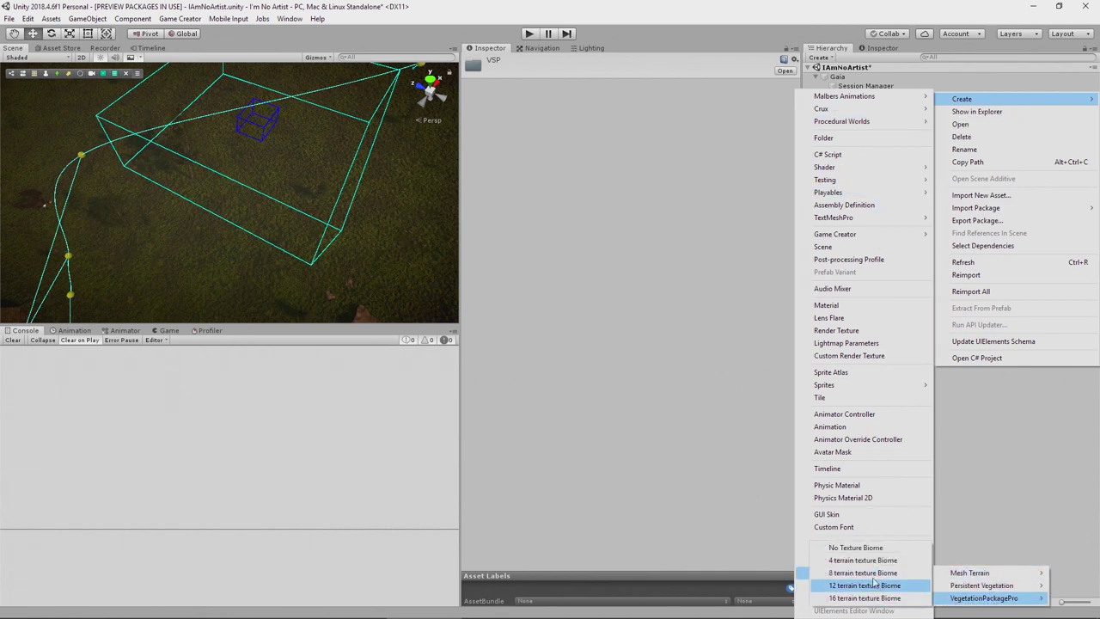
left_click(875, 548)
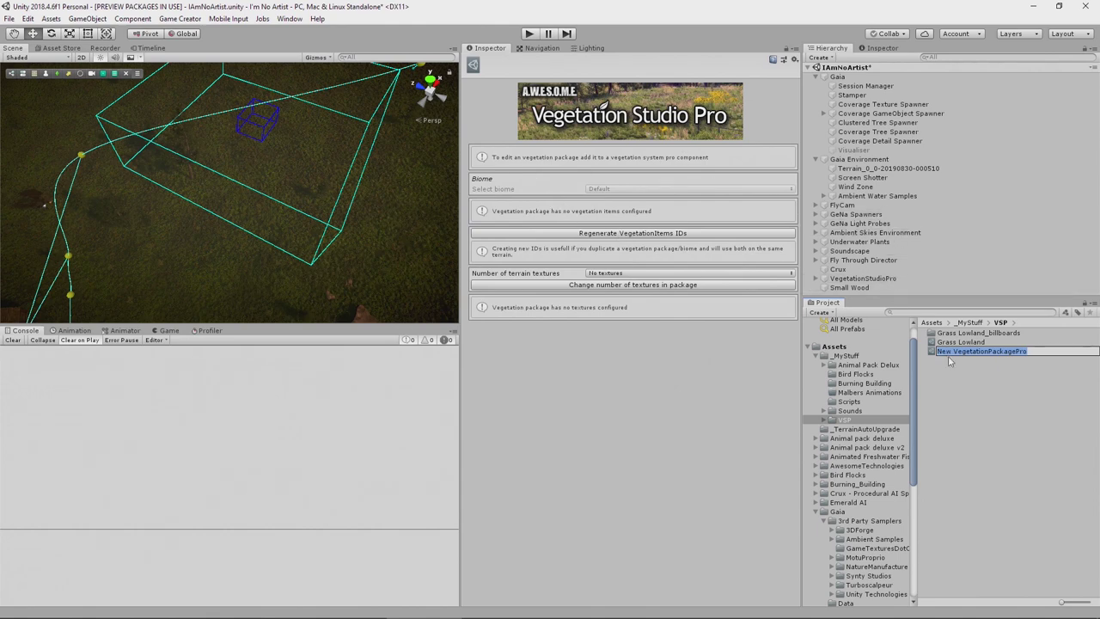
type("Small Wood")
key("Return")
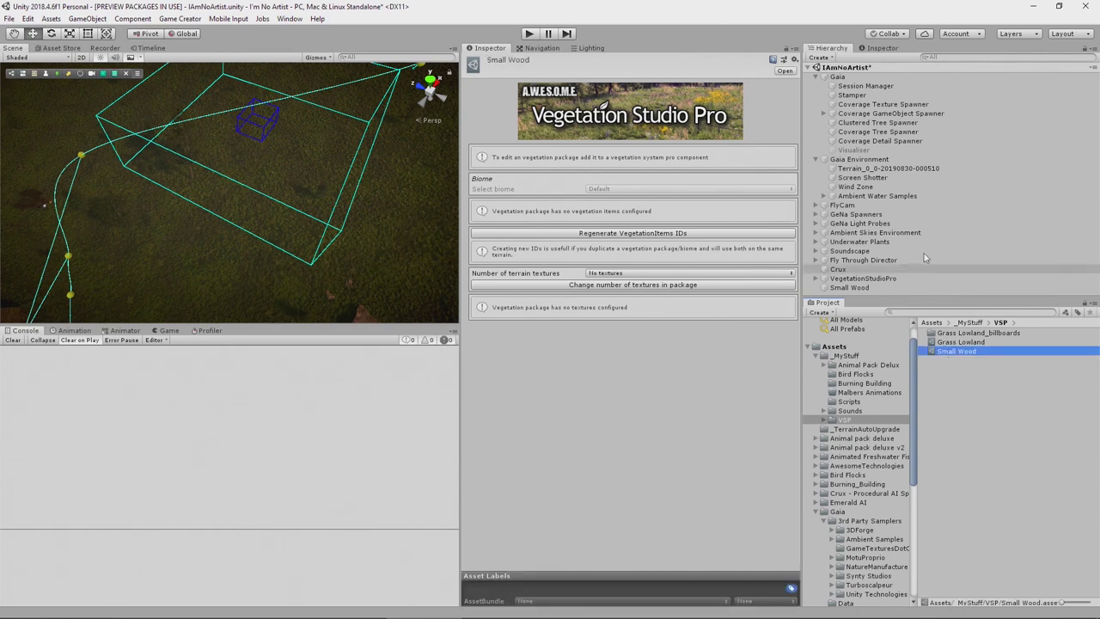
- Add the Small Wood vegetation package to the VegetationSystemPro object's biomes and assign it the Boreal Forest biome
left_click(823, 279)
left_click(856, 288)
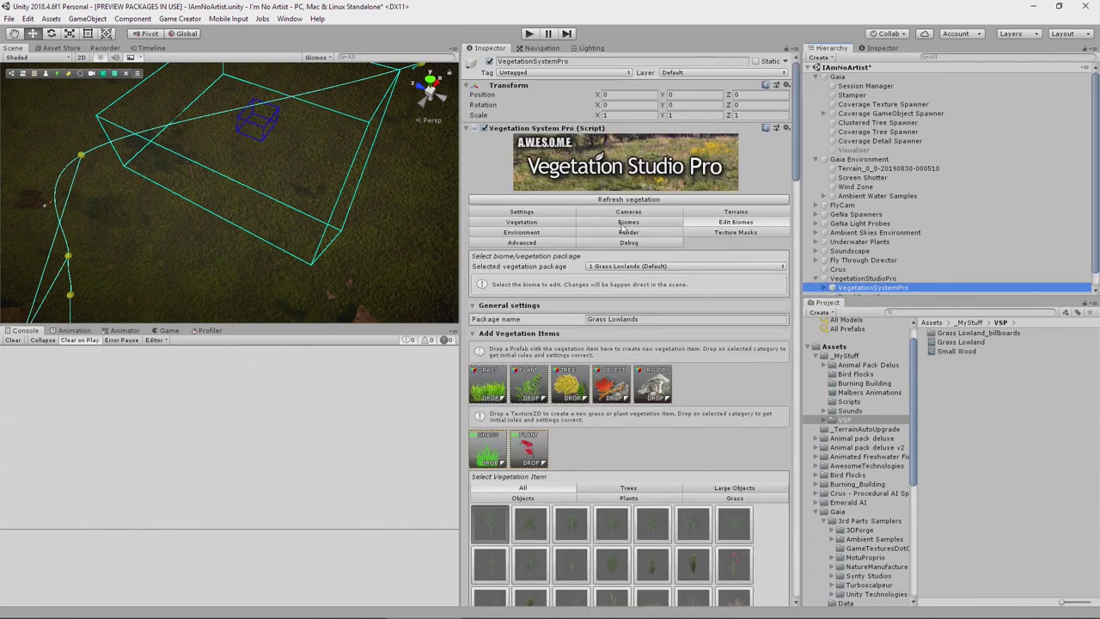
left_click(626, 224)
left_click_drag(961, 353, 627, 296)
left_click(596, 378)
left_click(601, 36)
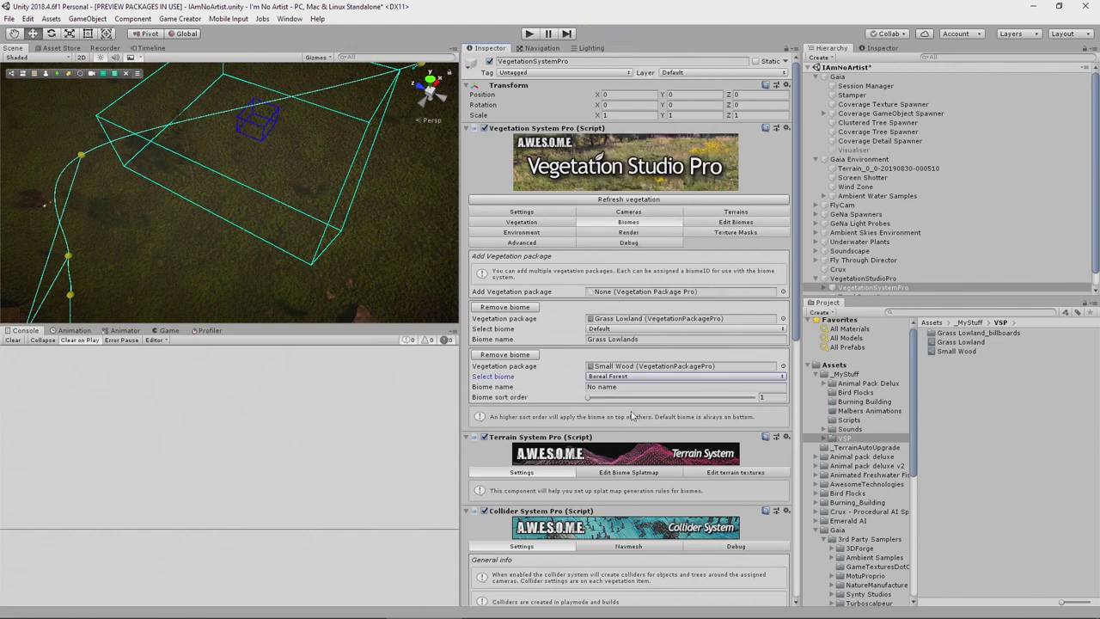
- Set the biome name of the newly added Boreal Forest package to Small Wood
left_click(620, 378)
left_click(622, 388)
left_click(619, 387)
type("Small Wood")
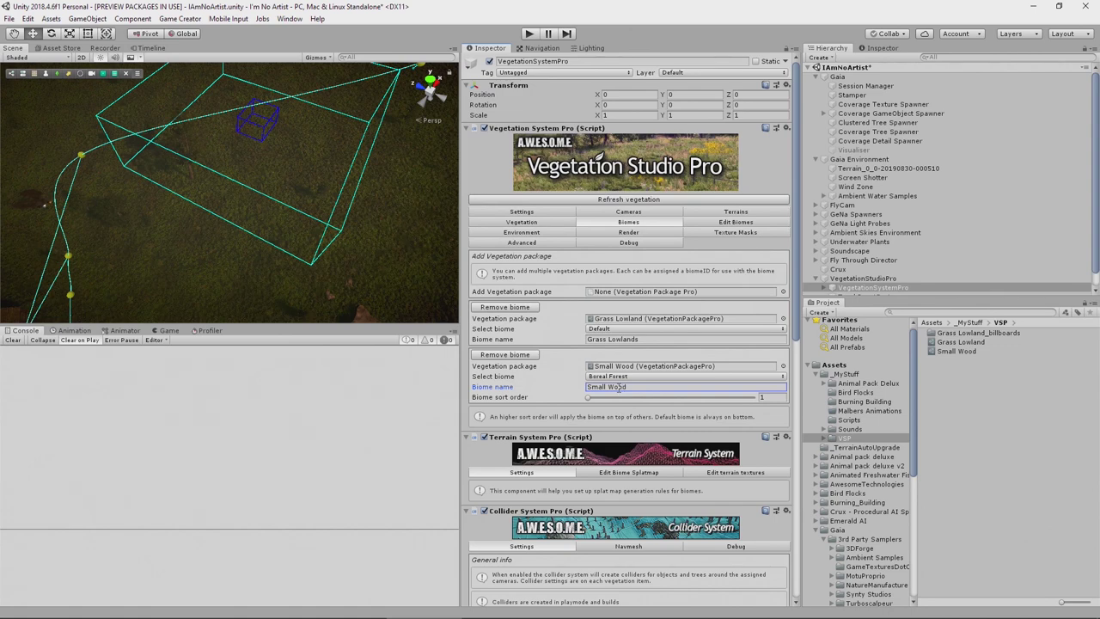
- Open biome editing and choose Small Wood (BorealForest) as the vegetation package to edit
left_click(724, 224)
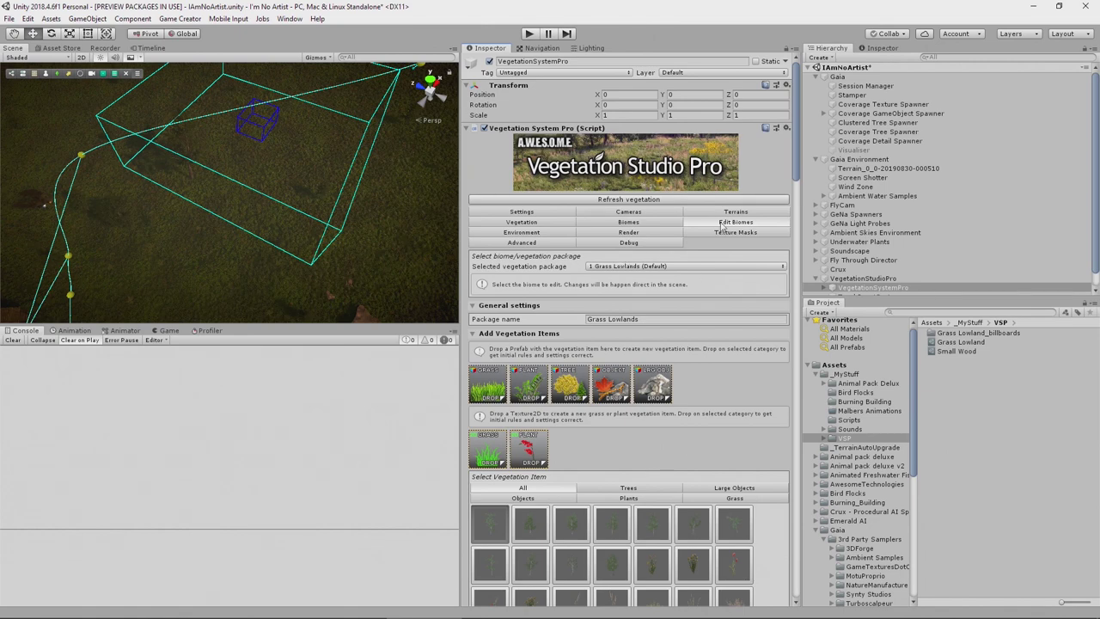
left_click(622, 268)
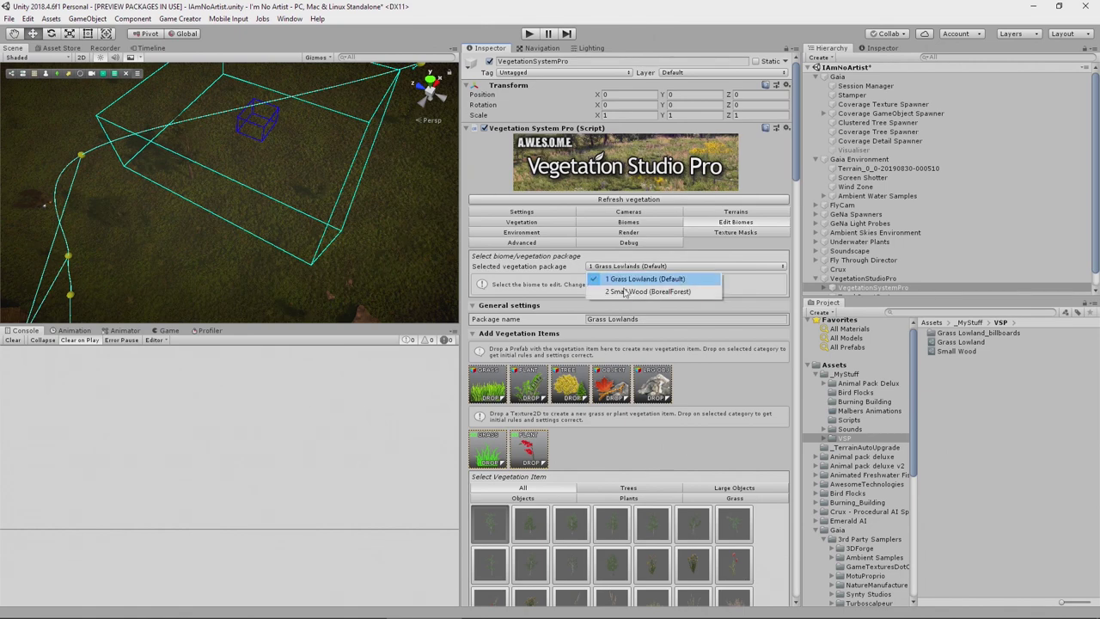
left_click(625, 293)
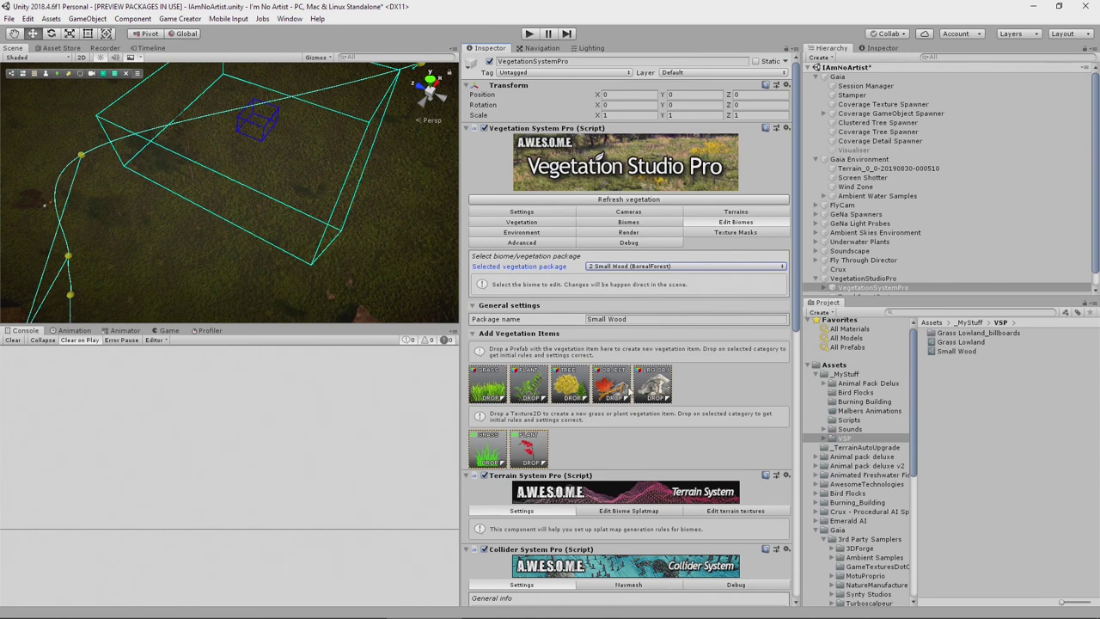
- Open the VS Prefabs folder under Trees in the NatureManufacture Meadow Environment assets
left_click_drag(915, 403, 932, 516)
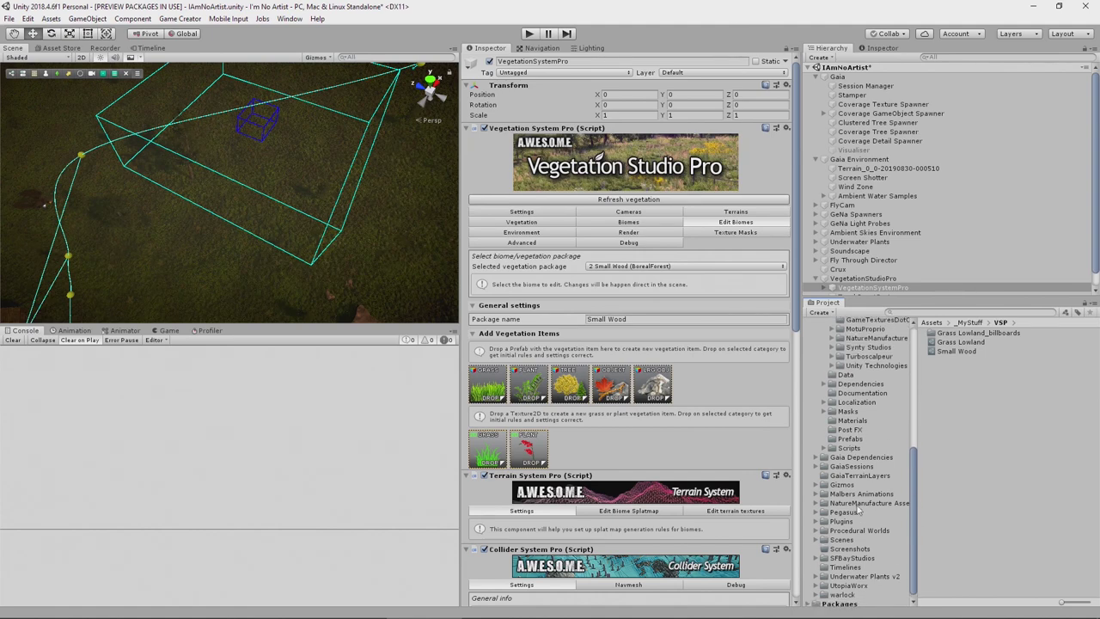
left_click(818, 505)
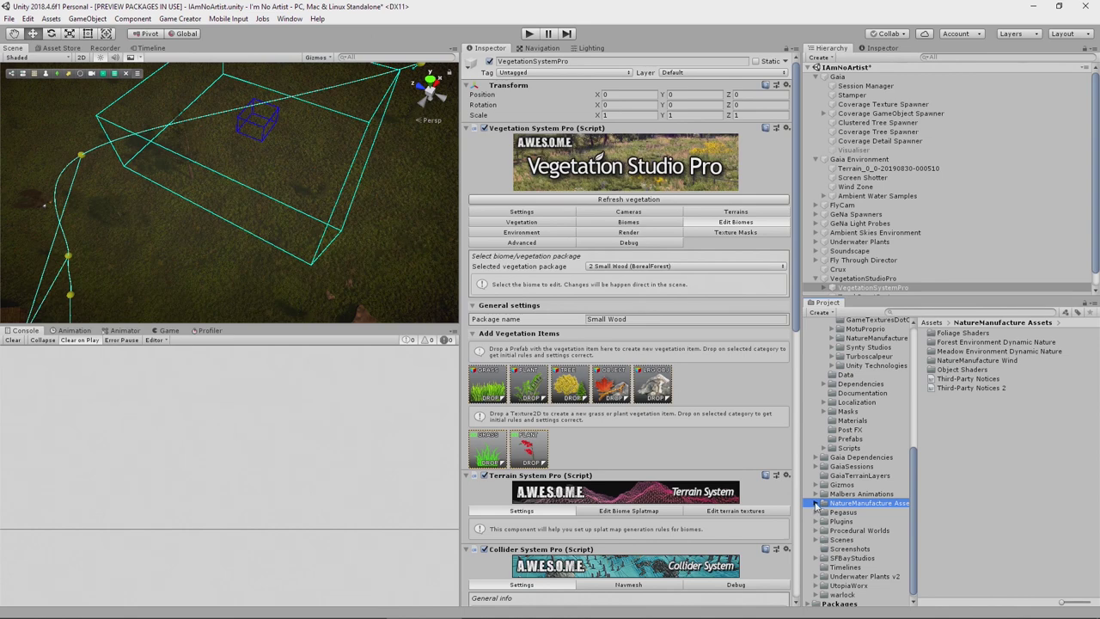
left_click(817, 506)
scroll(859, 544, "down", 3)
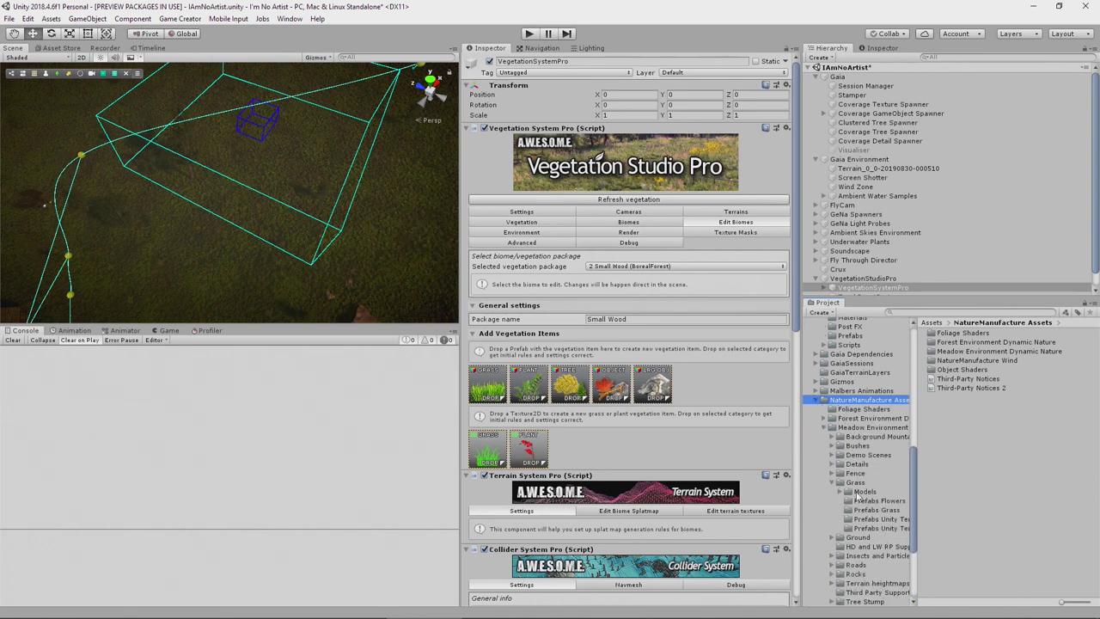
scroll(863, 546, "down", 2)
left_click(857, 542)
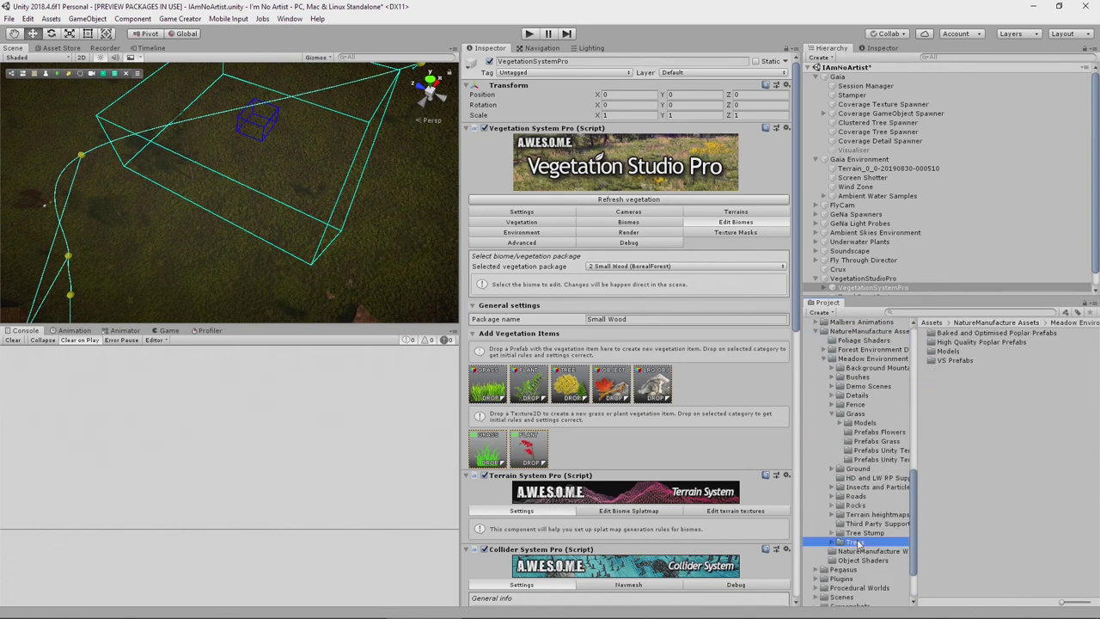
left_click(956, 362)
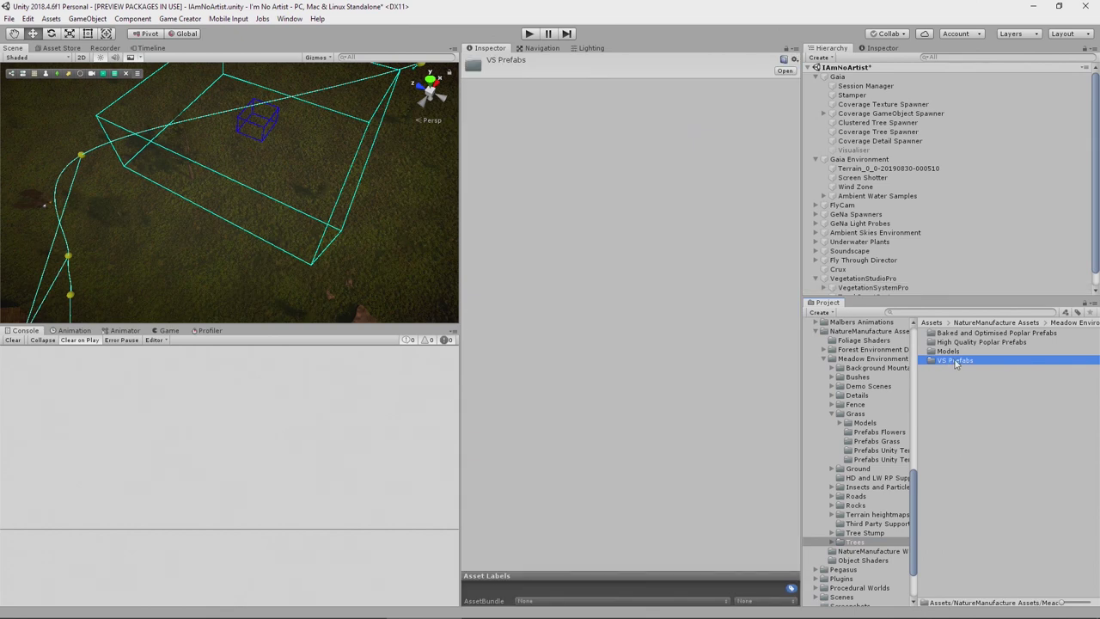
double_click(955, 362)
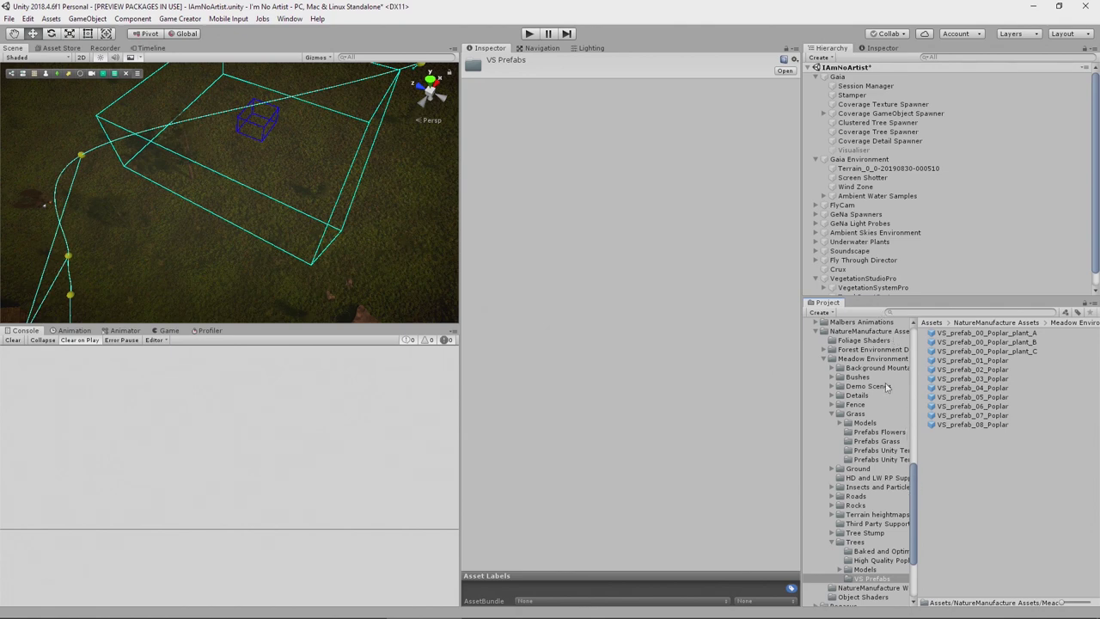
- Lock the Inspector on VegetationSystemPro and add VS_prefab_08_Poplar to the Small Wood package as a tree
scroll(870, 292, "down", 1)
left_click(872, 273)
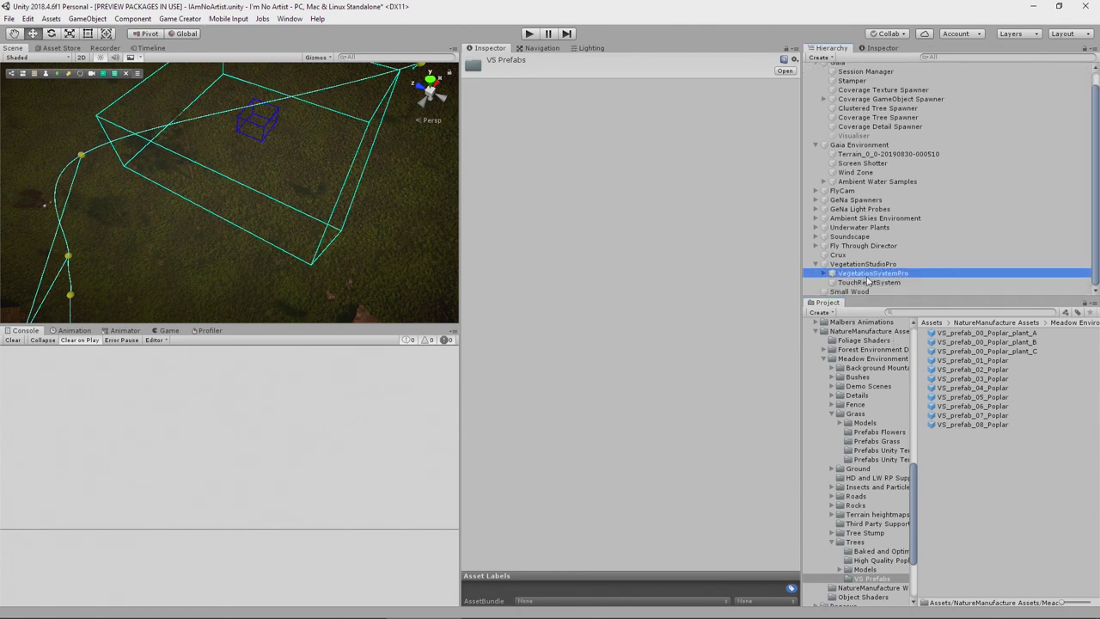
left_click(787, 49)
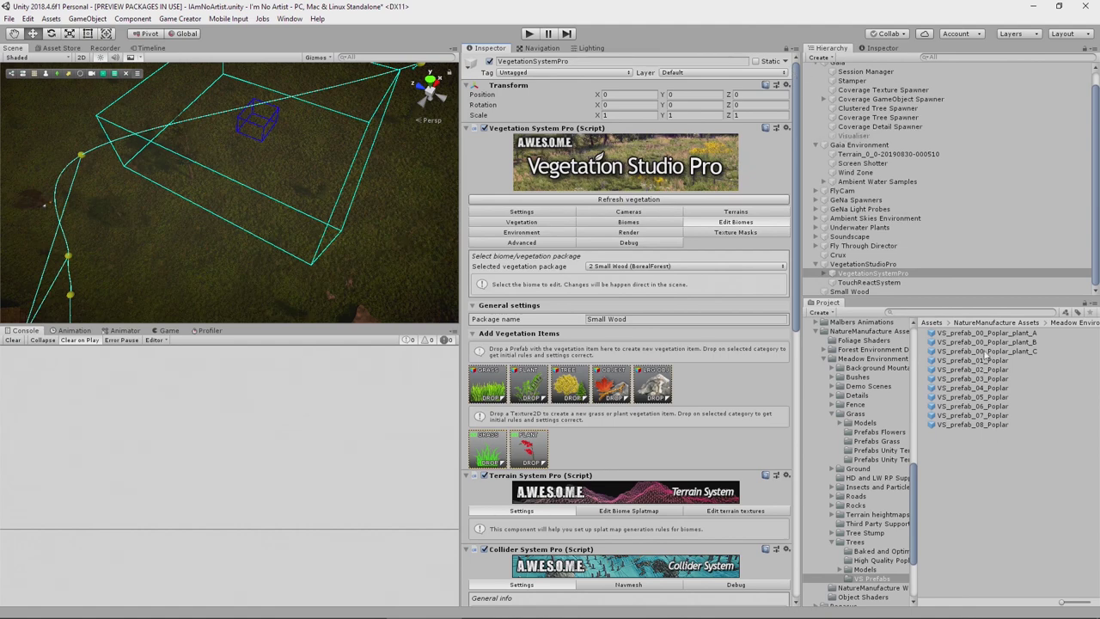
left_click(979, 425)
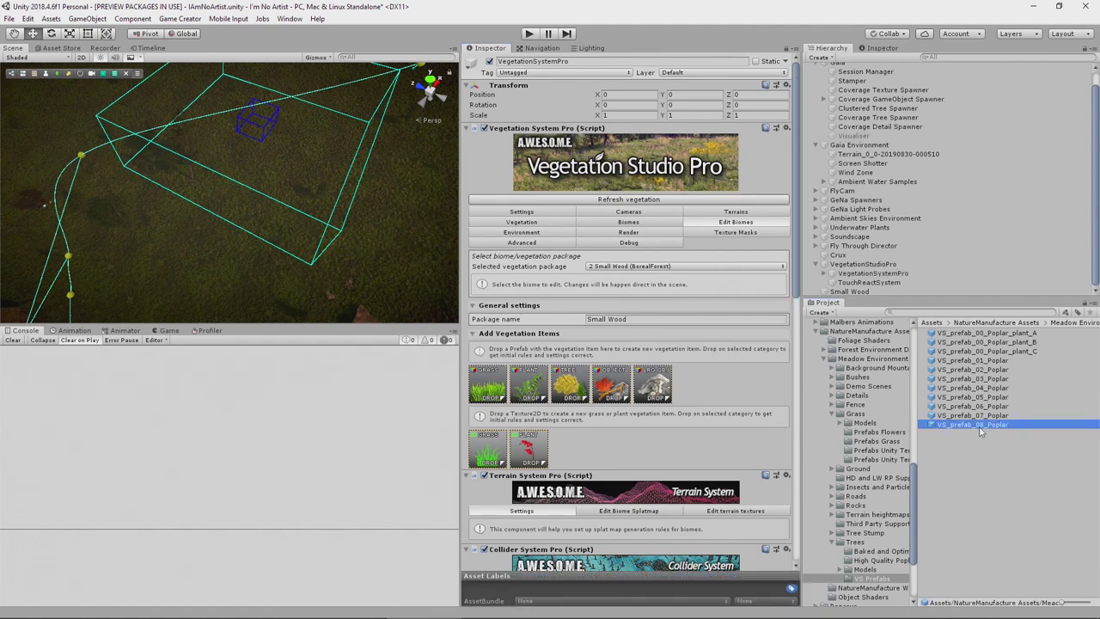
left_click_drag(978, 428, 571, 396)
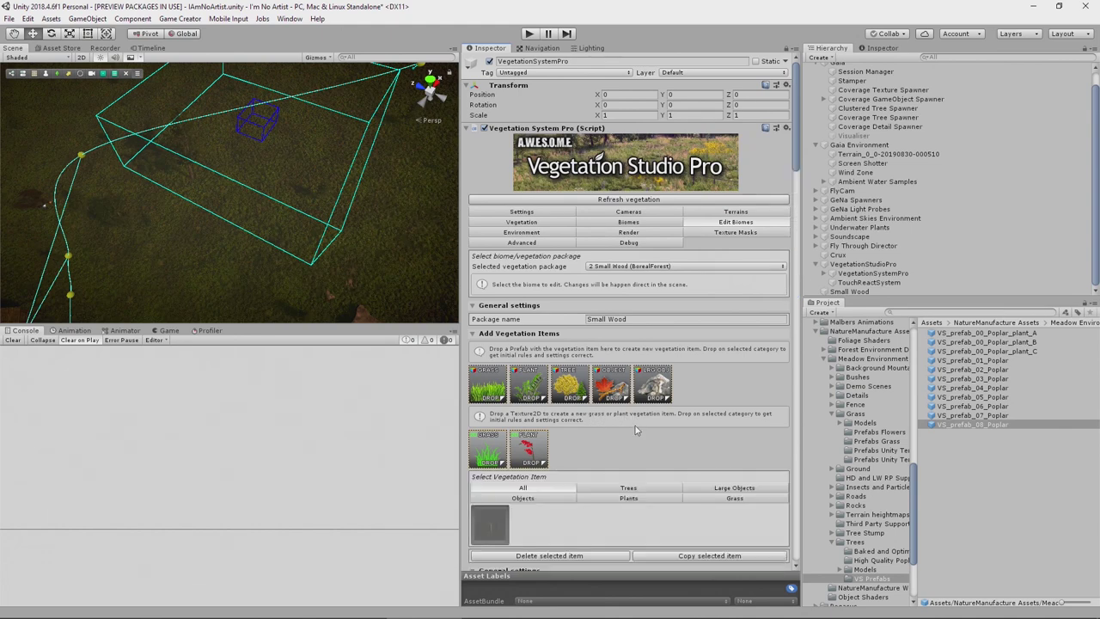
- Set the poplar's density to 0.118 and its sample distance to 18.7
scroll(635, 426, "down", 2)
scroll(513, 470, "down", 5)
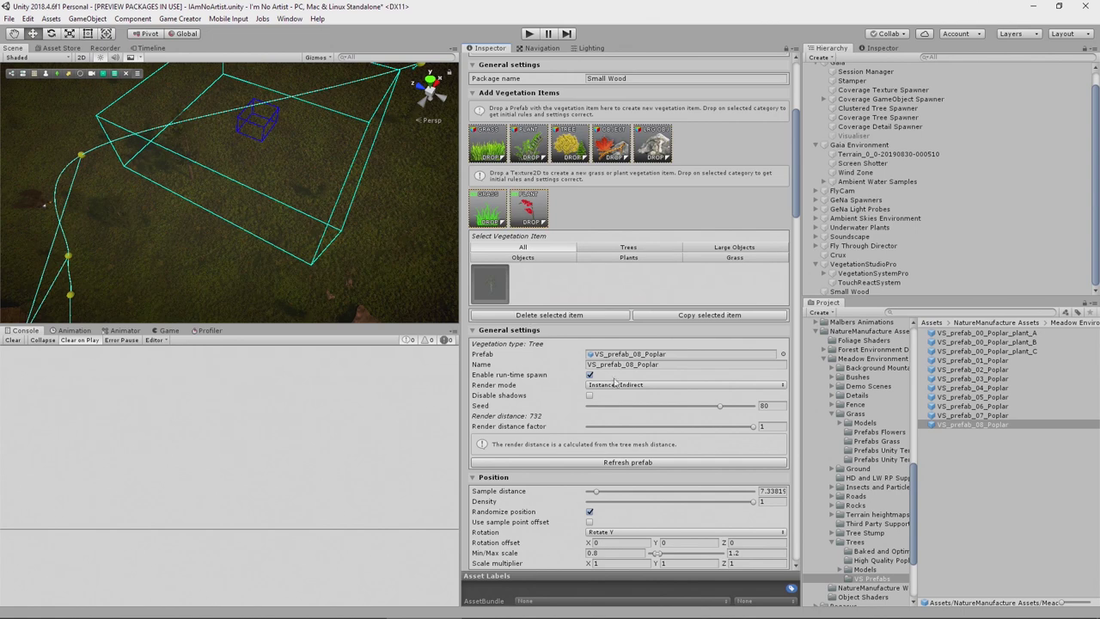
left_click_drag(753, 501, 639, 491)
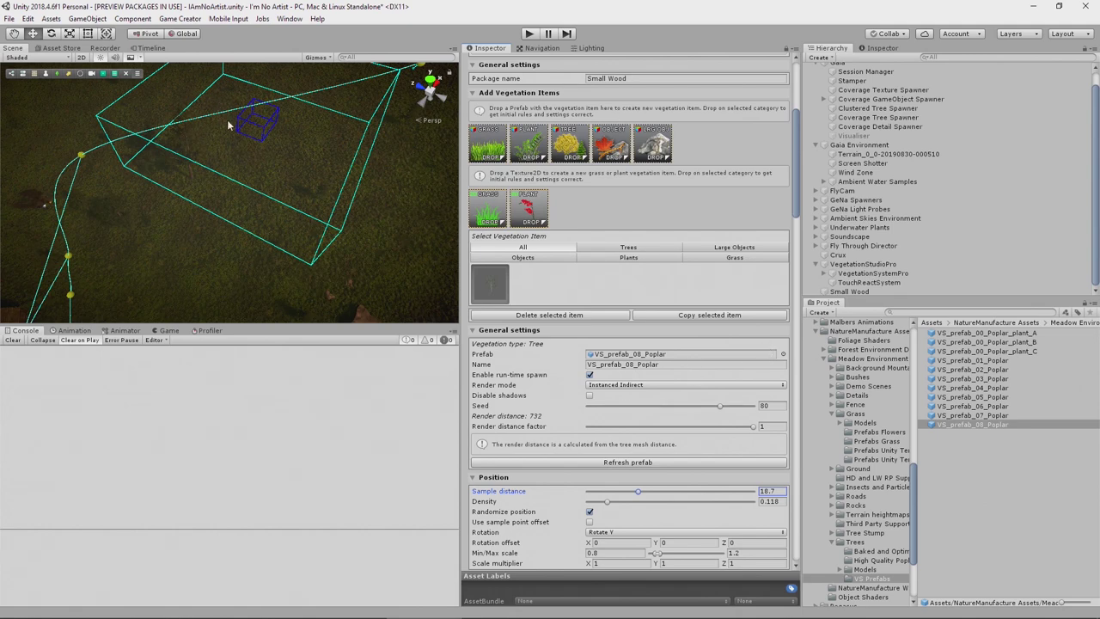
- Add a Biome Mask Area component to the Small Wood object
left_click(850, 292)
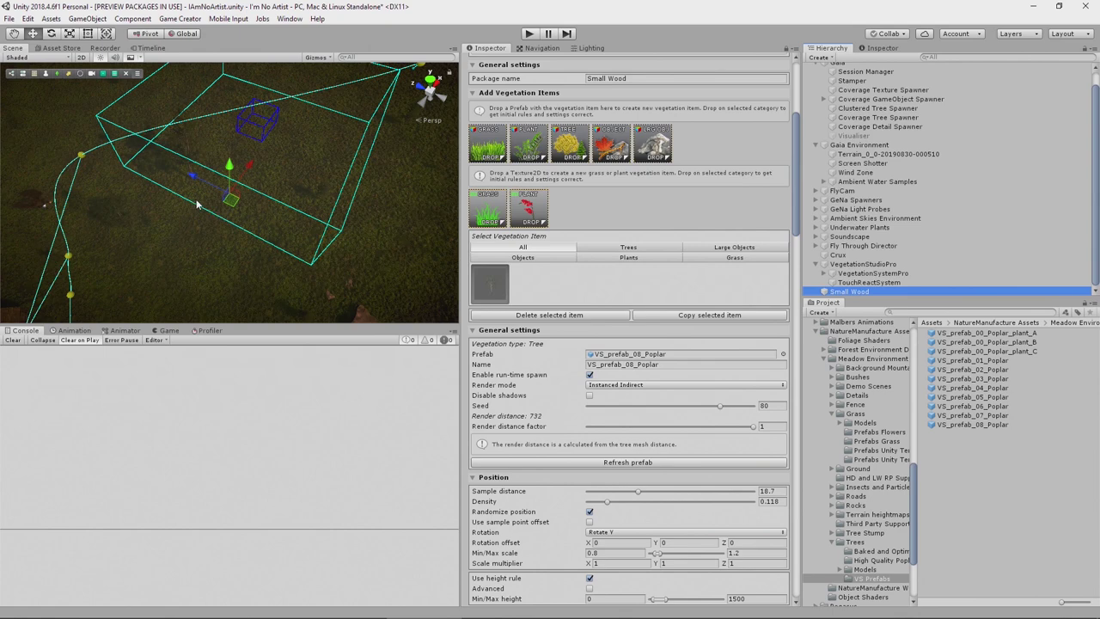
left_click(628, 134)
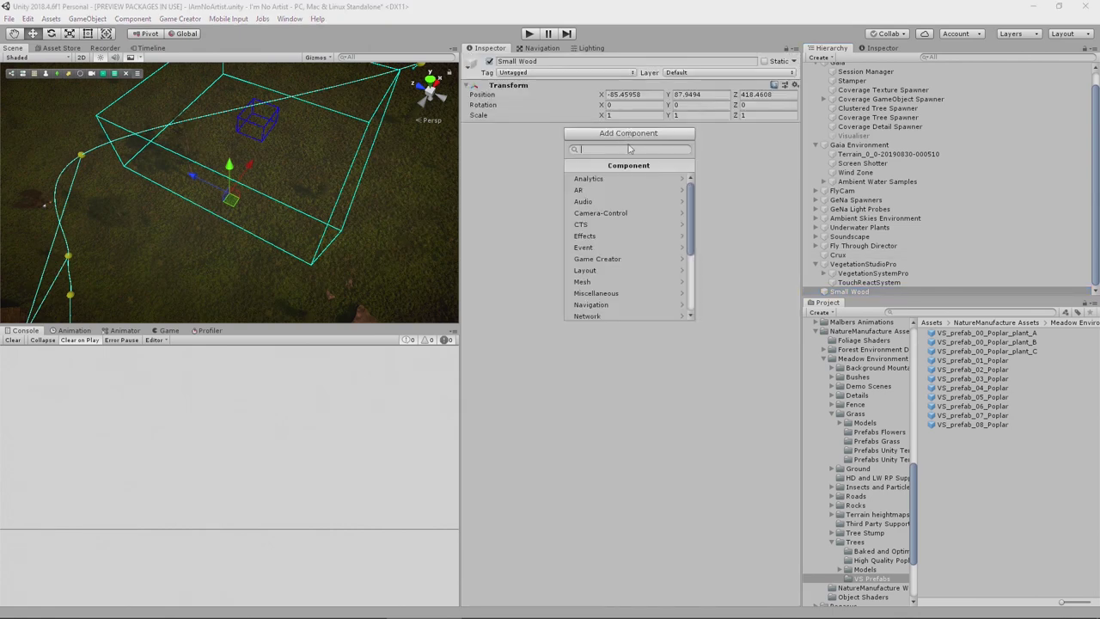
type("bio")
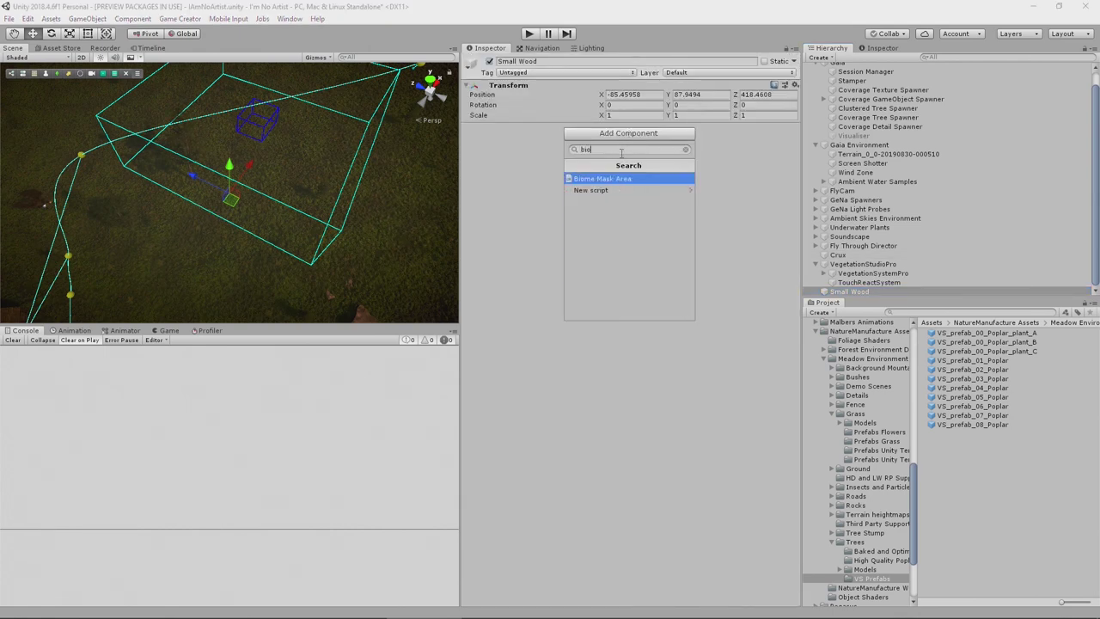
type("me")
left_click(602, 179)
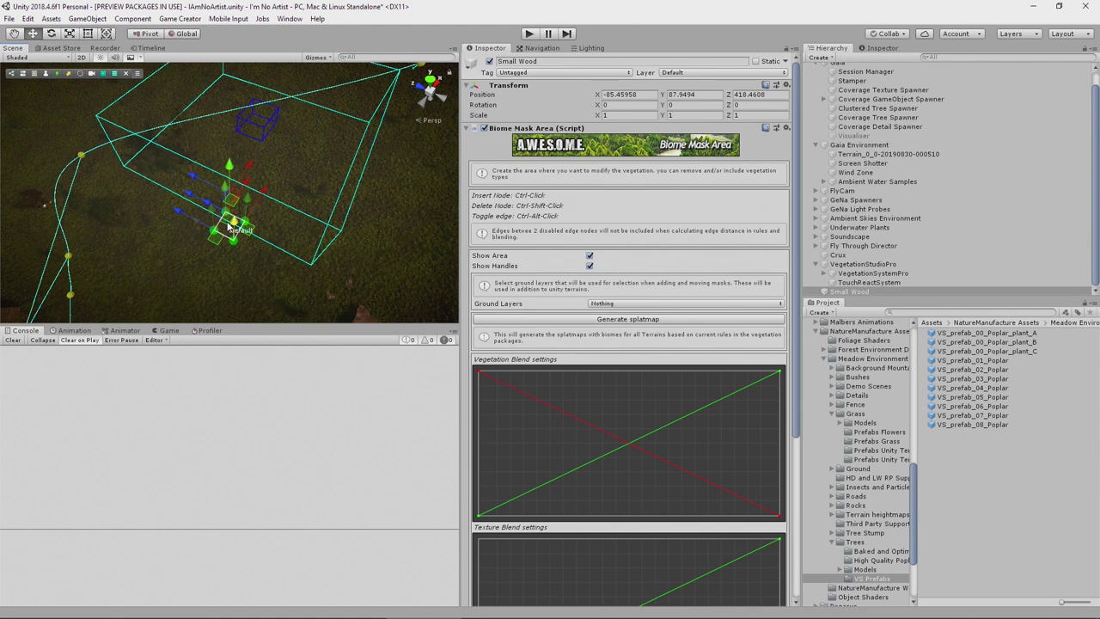
- From a top-down view, move the biome mask's corner nodes outward to form a large four-sided area
right_click_drag(239, 230, 243, 249)
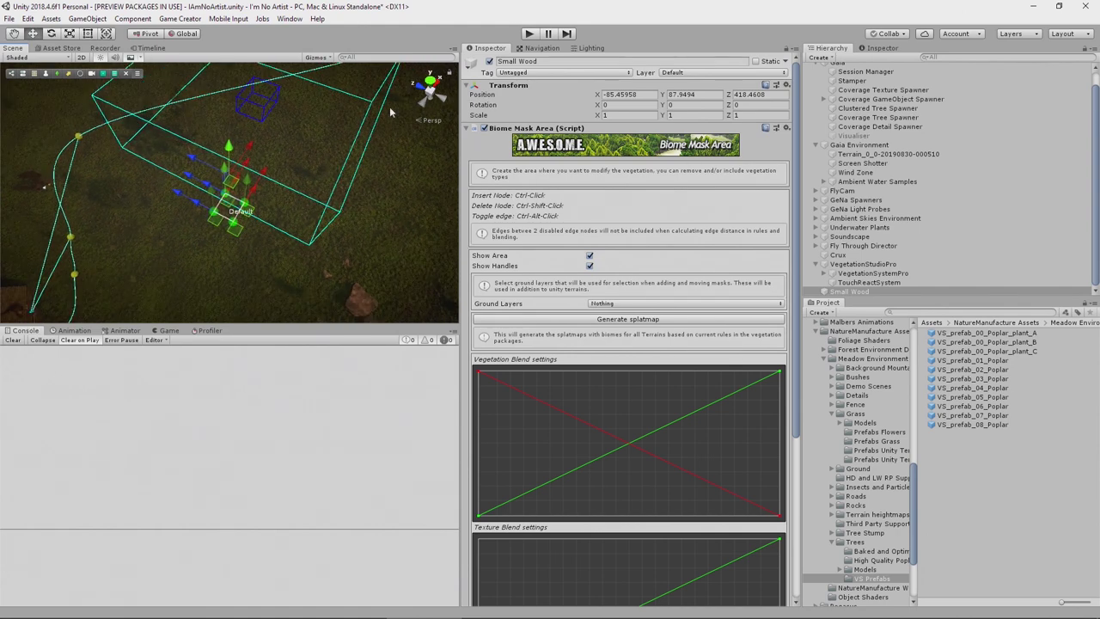
left_click(428, 81)
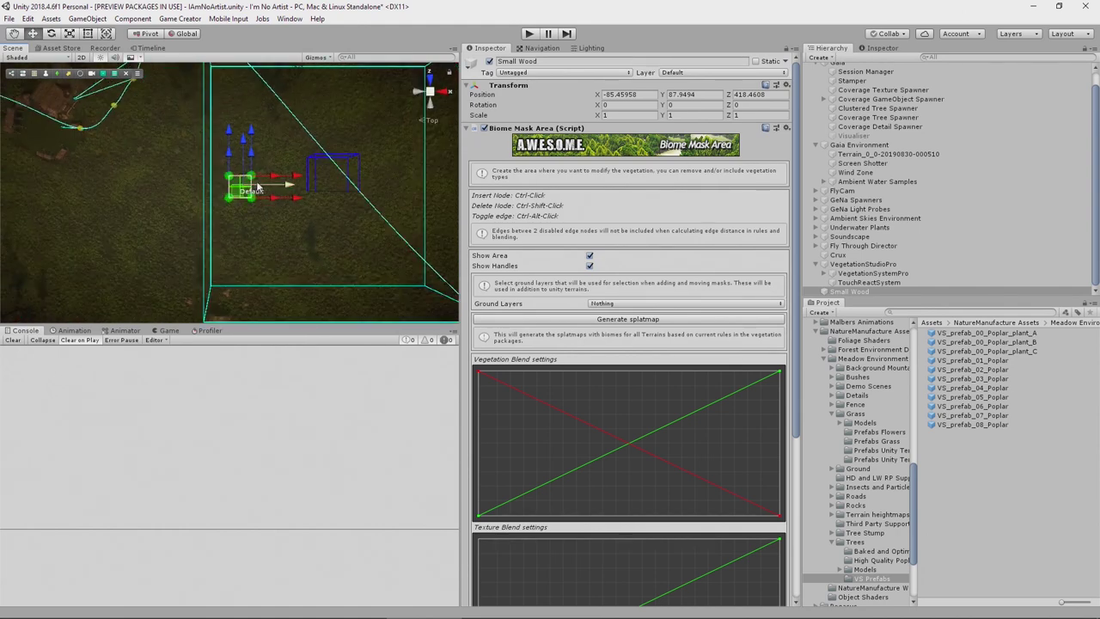
left_click_drag(246, 181, 375, 125)
left_click_drag(232, 180, 391, 271)
mouse_move(234, 193)
left_mouse_down()
mouse_move(227, 233)
mouse_move(237, 198)
left_mouse_up()
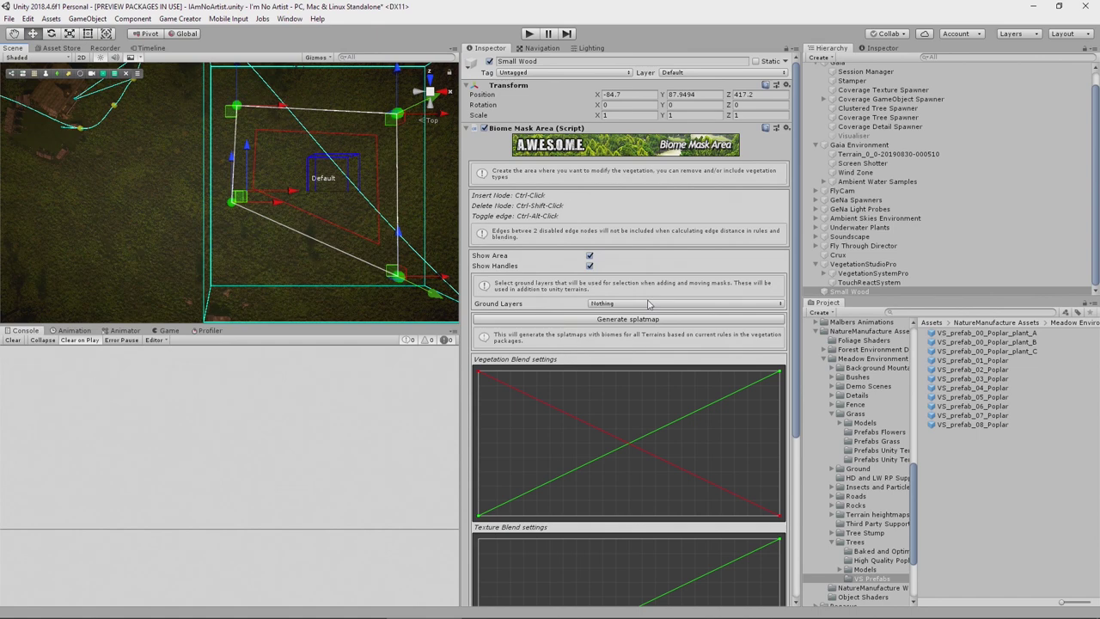
- Assign the Boreal Forest biome to the mask and name the mask Small Wood
scroll(648, 301, "down", 6)
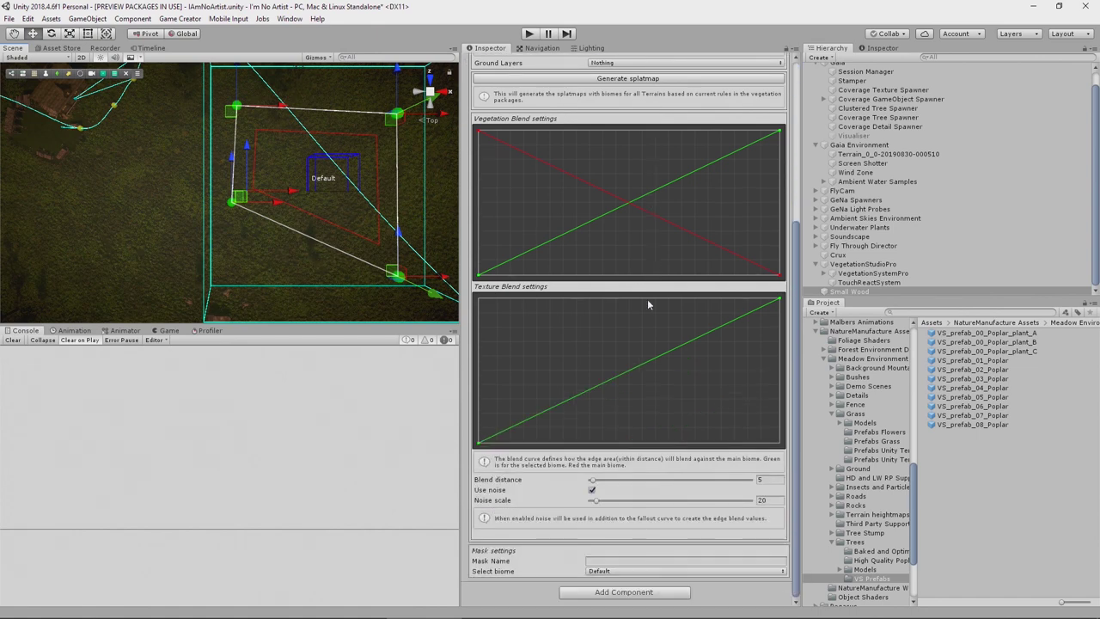
left_click(620, 570)
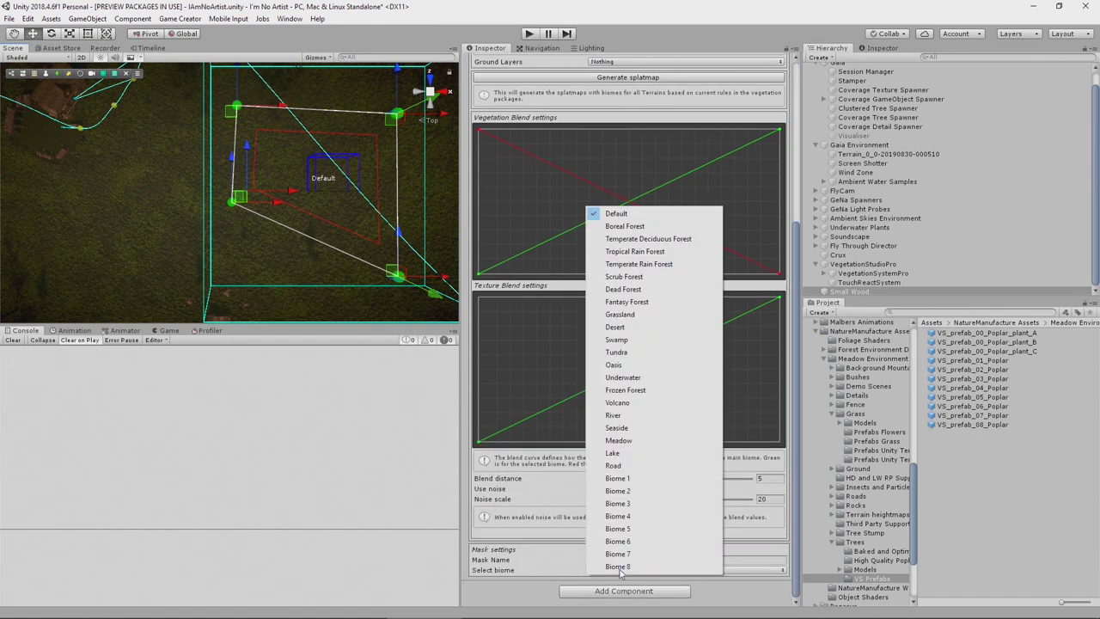
left_click(655, 227)
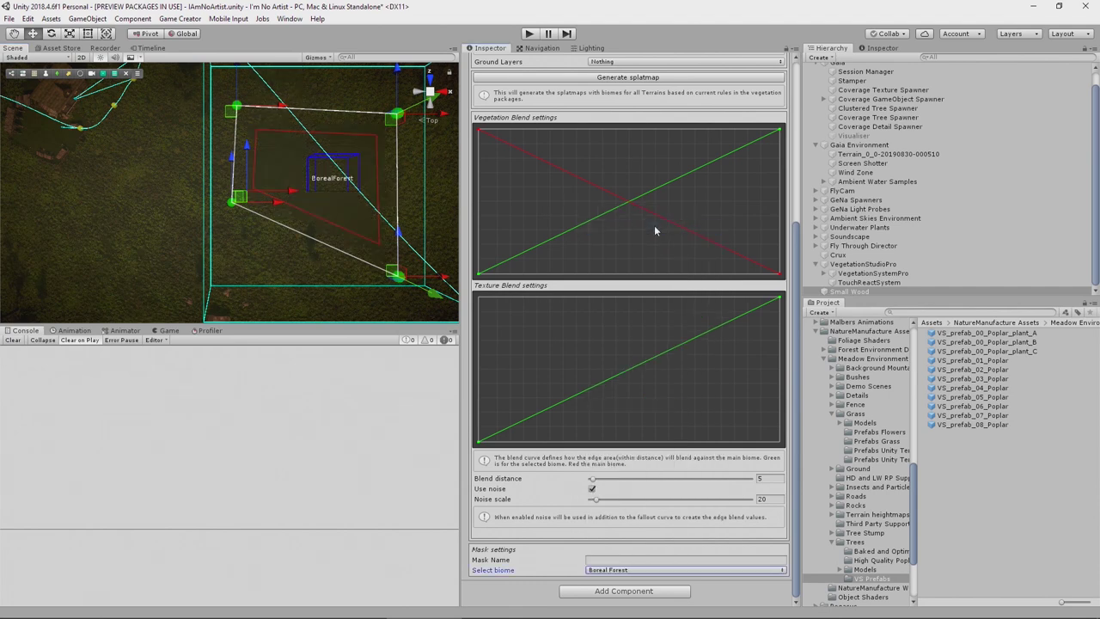
left_click(619, 561)
type("Small Wood")
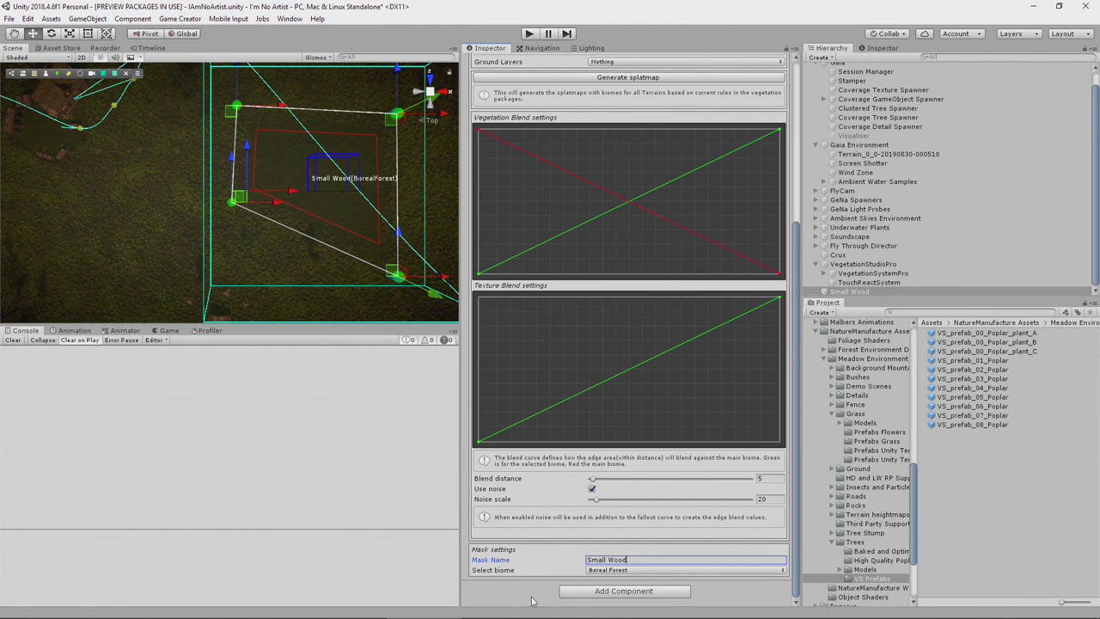
left_click(306, 196)
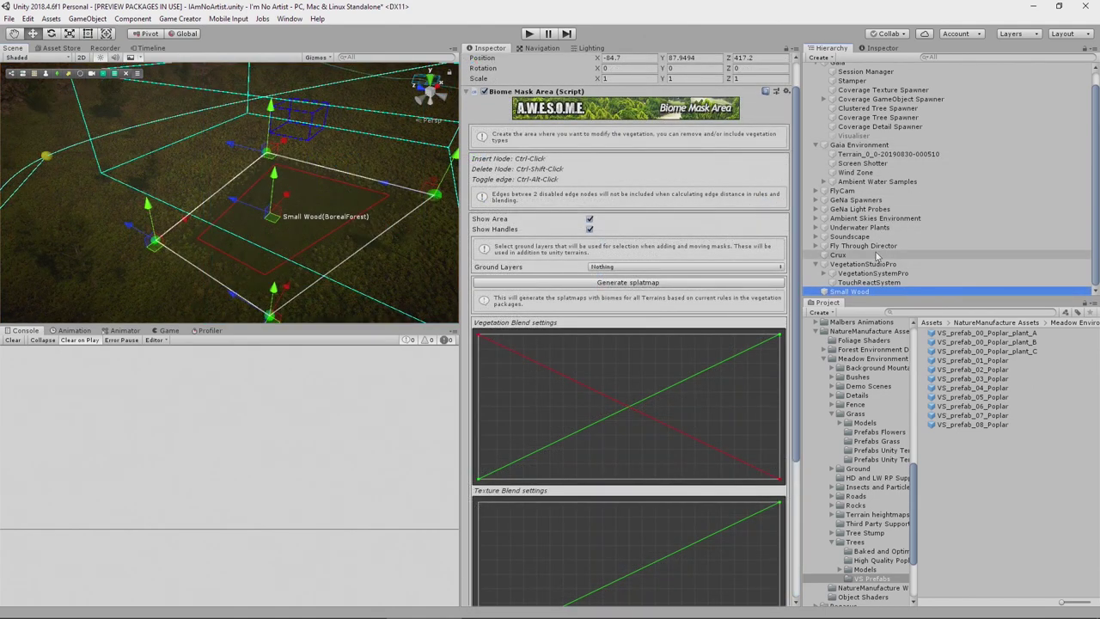
- In the VegetationSystemPro biome settings, set the poplar's density to 1 and its sample distance to 5
left_click(862, 274)
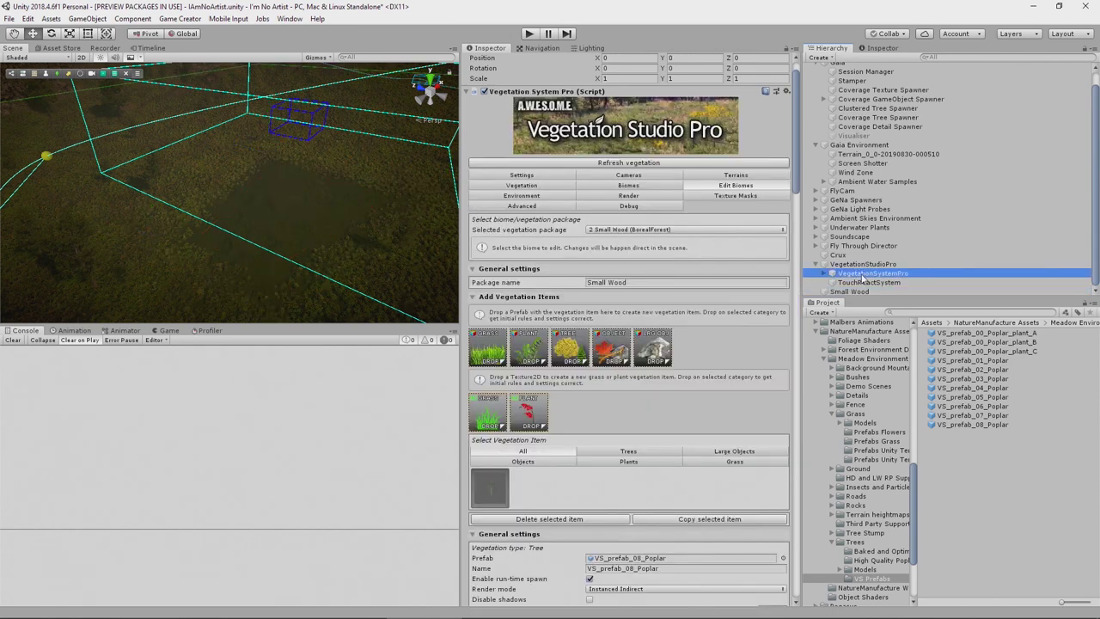
scroll(669, 533, "down", 4)
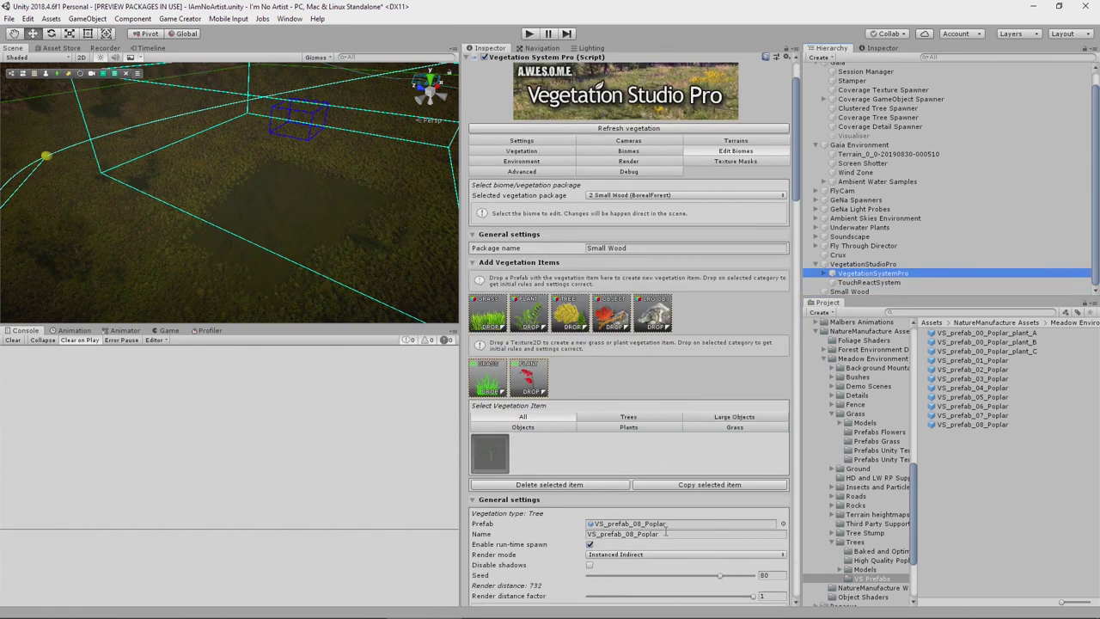
scroll(659, 546, "down", 2)
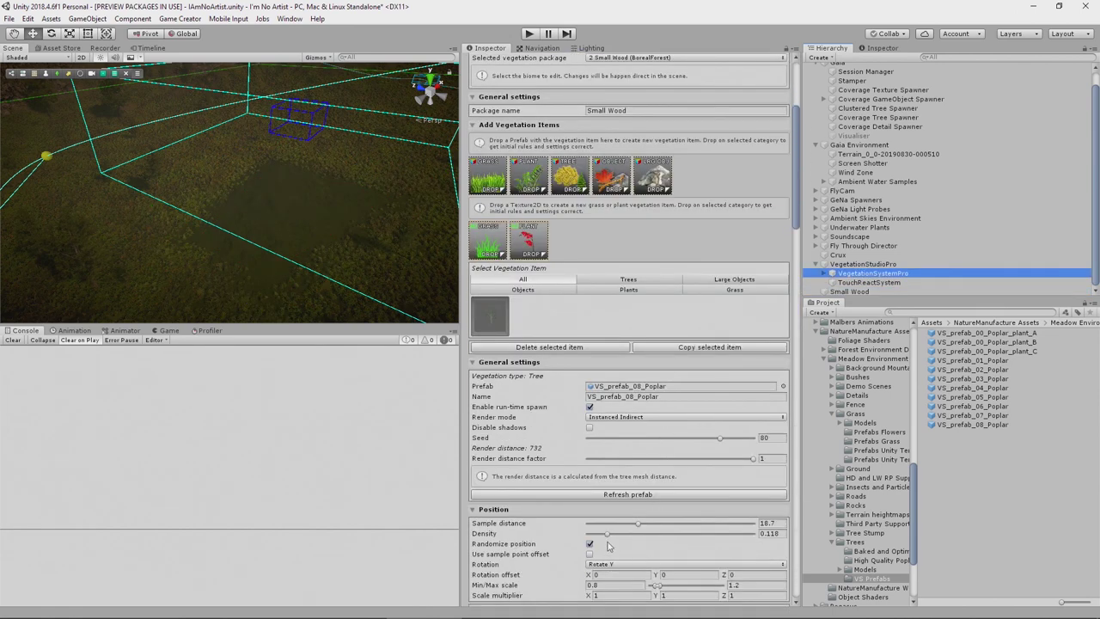
left_click_drag(609, 535, 798, 528)
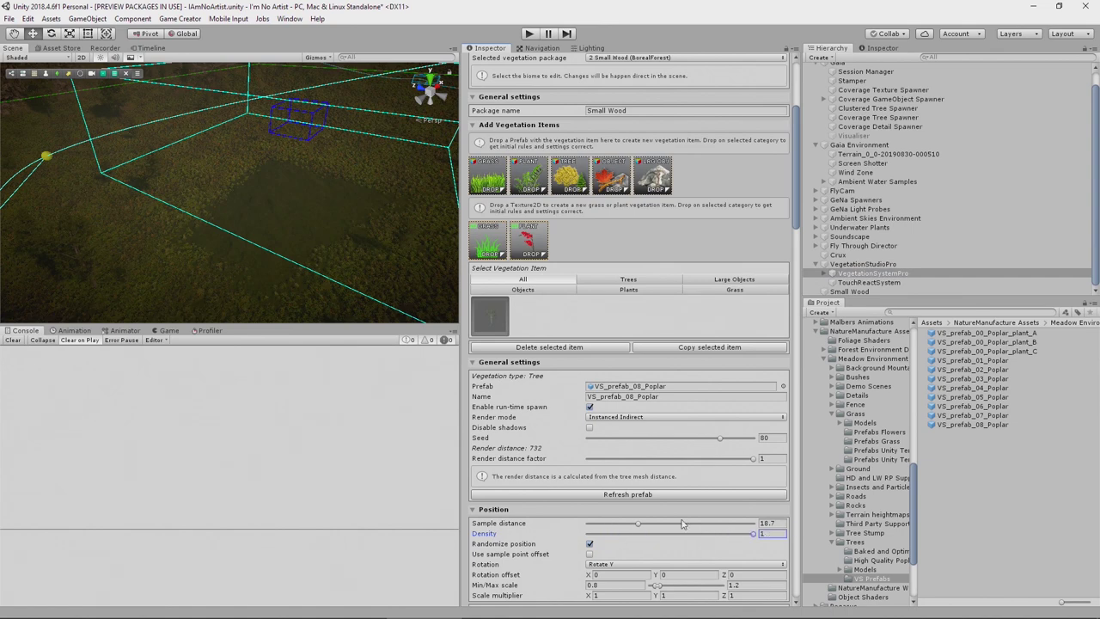
left_click_drag(640, 526, 554, 527)
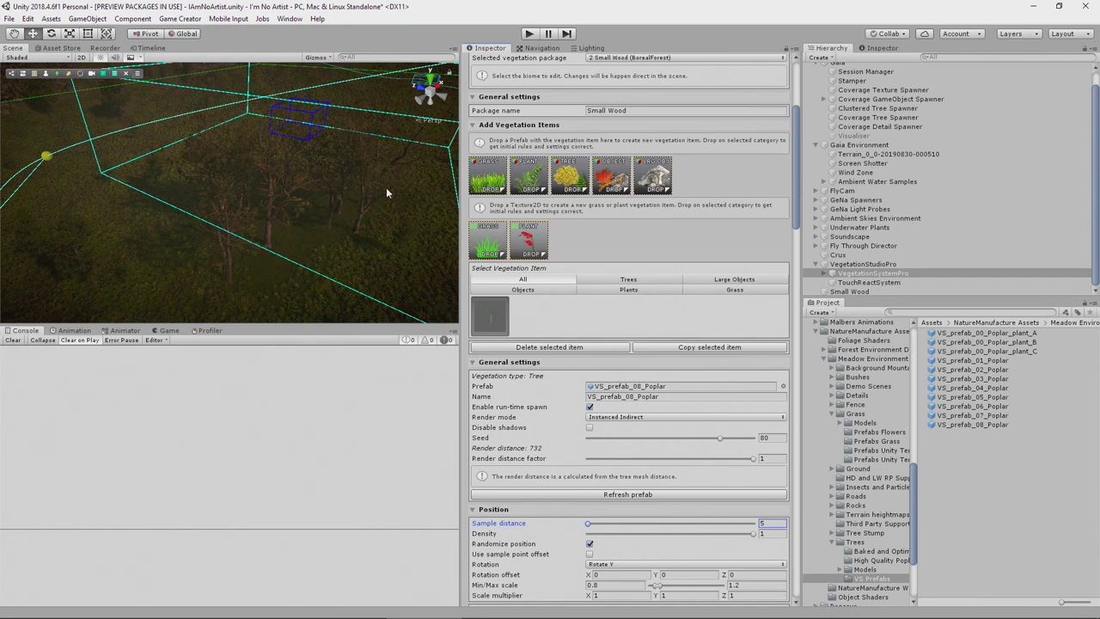
- Enlarge the Small Wood biome mask by moving three of its corner nodes outward in top-down view
left_click(849, 291)
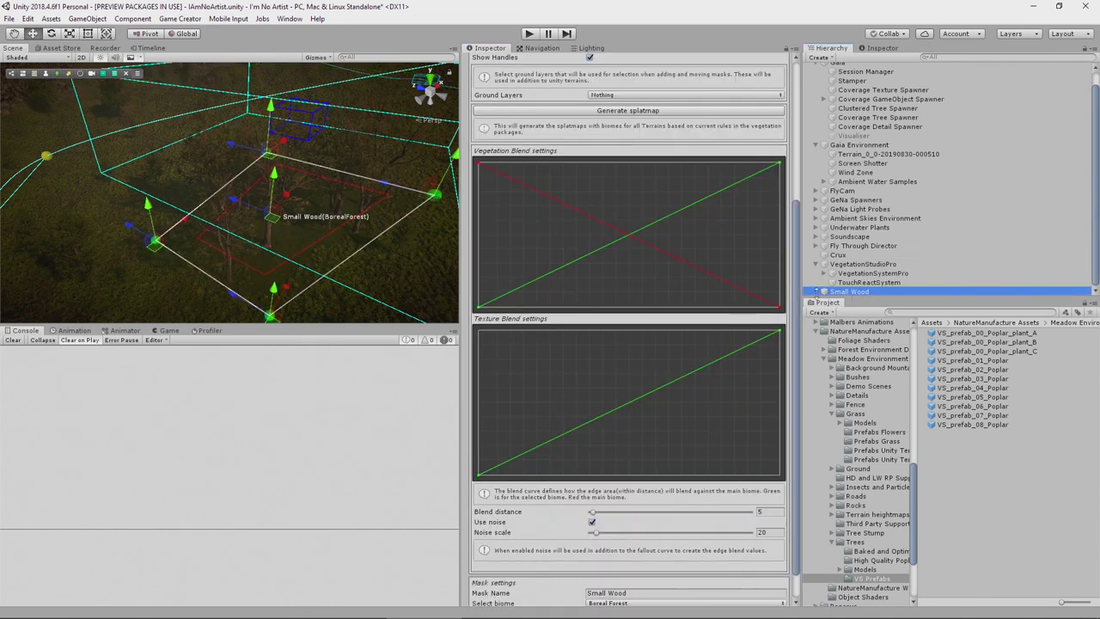
right_click(341, 247)
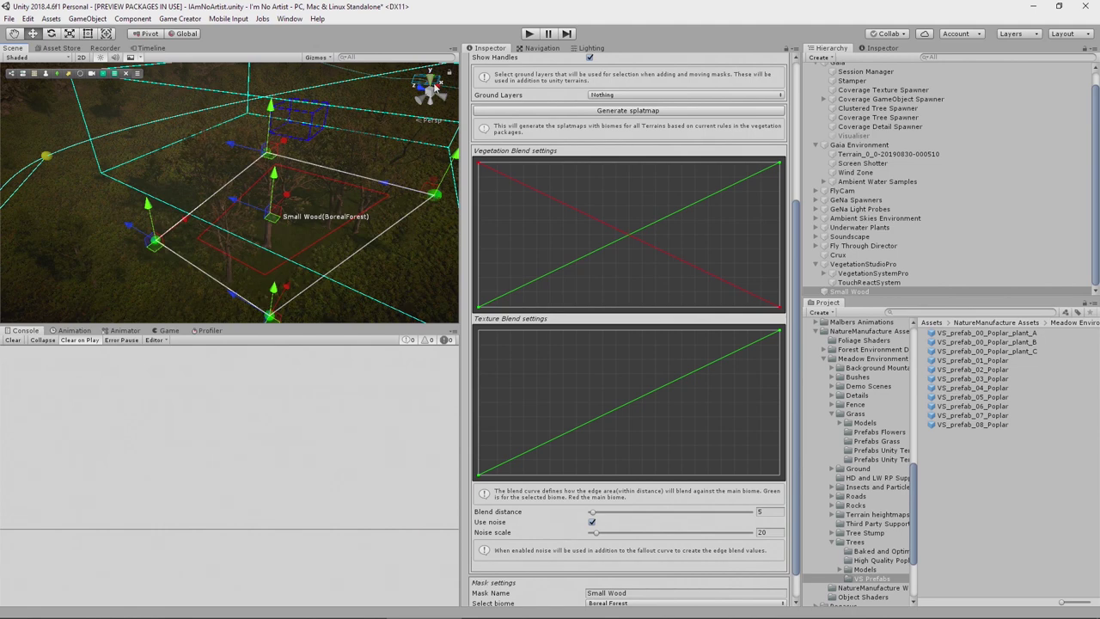
left_click(430, 79)
left_click_drag(175, 173, 147, 143)
left_click_drag(335, 182, 384, 146)
left_click(169, 266)
left_click_drag(168, 266, 73, 303)
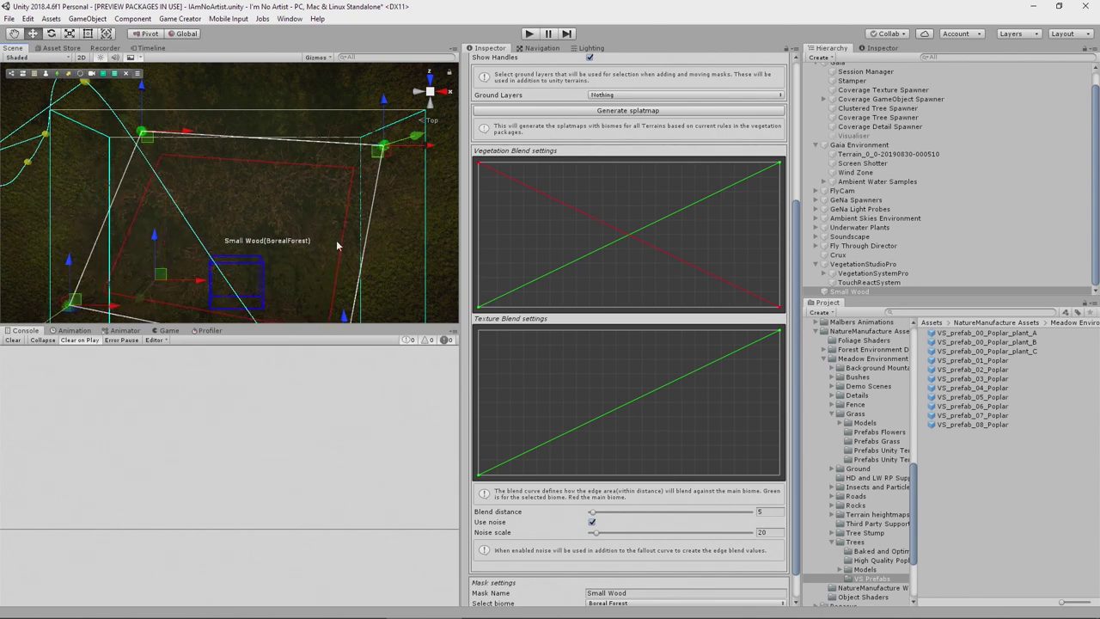
- Insert nodes on the mask's lower and left edges and pull both inward for an irregular outline
right_click_drag(314, 258, 313, 259)
key("e")
key("q")
left_click_drag(313, 258, 361, 349, "alt")
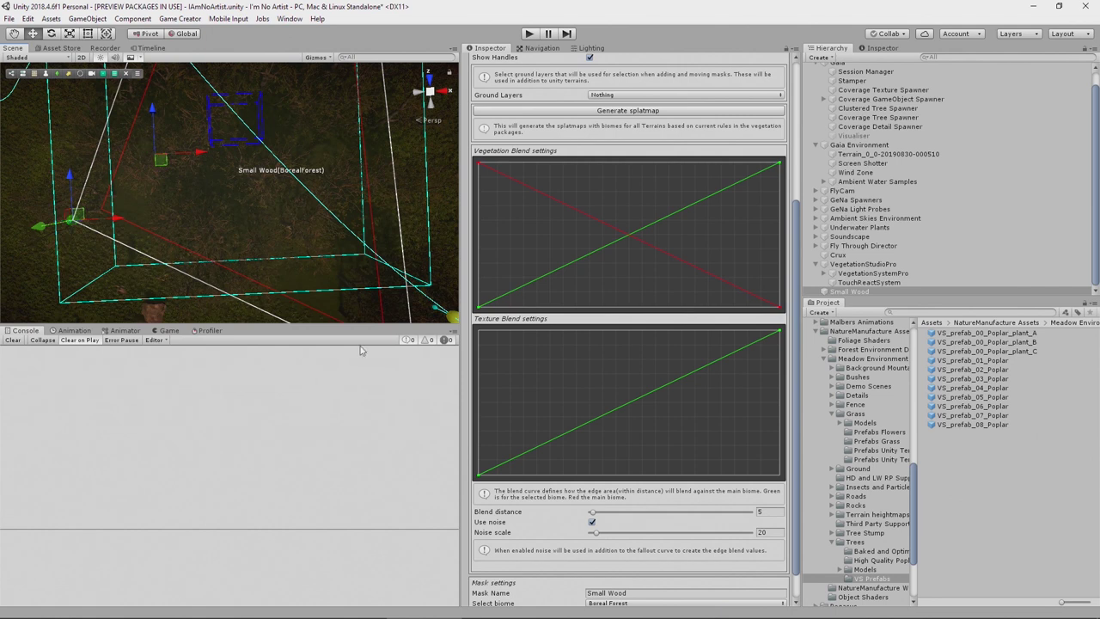
left_click(225, 296, "ctrl")
left_click_drag(228, 291, 166, 255)
left_click(114, 109, "ctrl")
left_click_drag(118, 112, 146, 129)
mouse_move(254, 175)
right_mouse_down()
mouse_move(273, 141)
mouse_move(272, 167)
right_mouse_up()
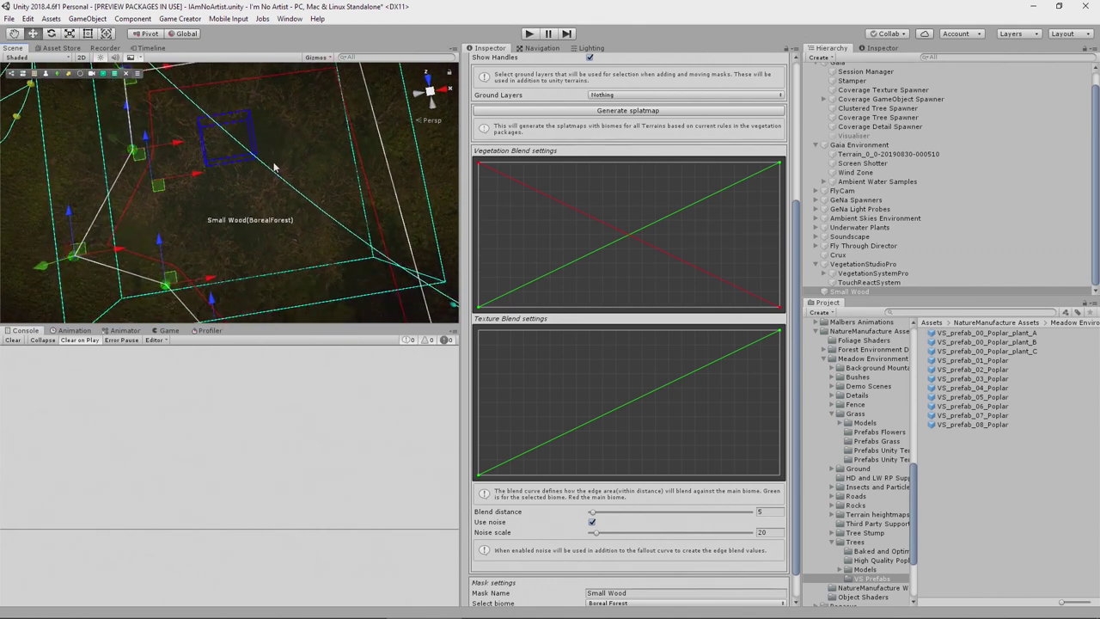
- Insert a node on the mask's upper edge and one on its right edge, and offset both from the straight outline
scroll(272, 167, "down", 5)
scroll(273, 172, "down", 3)
left_click(239, 102, "ctrl")
left_click_drag(234, 111, 243, 125)
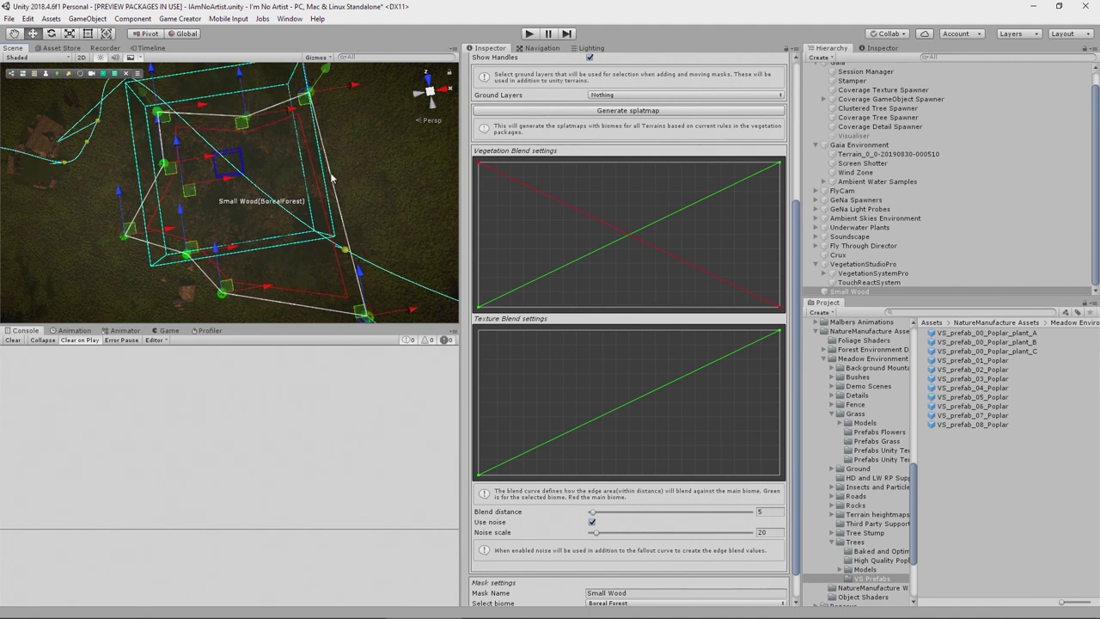
left_click(331, 177, "ctrl")
left_click_drag(328, 180, 354, 174)
- Insert further nodes around the mask's left, lower, right and upper edges and reposition them to roughen the wood's boundary
left_click(147, 196, "ctrl")
left_click(287, 302, "ctrl")
left_click_drag(284, 306, 285, 289)
left_click(365, 248, "ctrl")
left_click_drag(360, 253, 407, 243)
left_click(330, 128, "ctrl")
left_click_drag(265, 113, 270, 98)
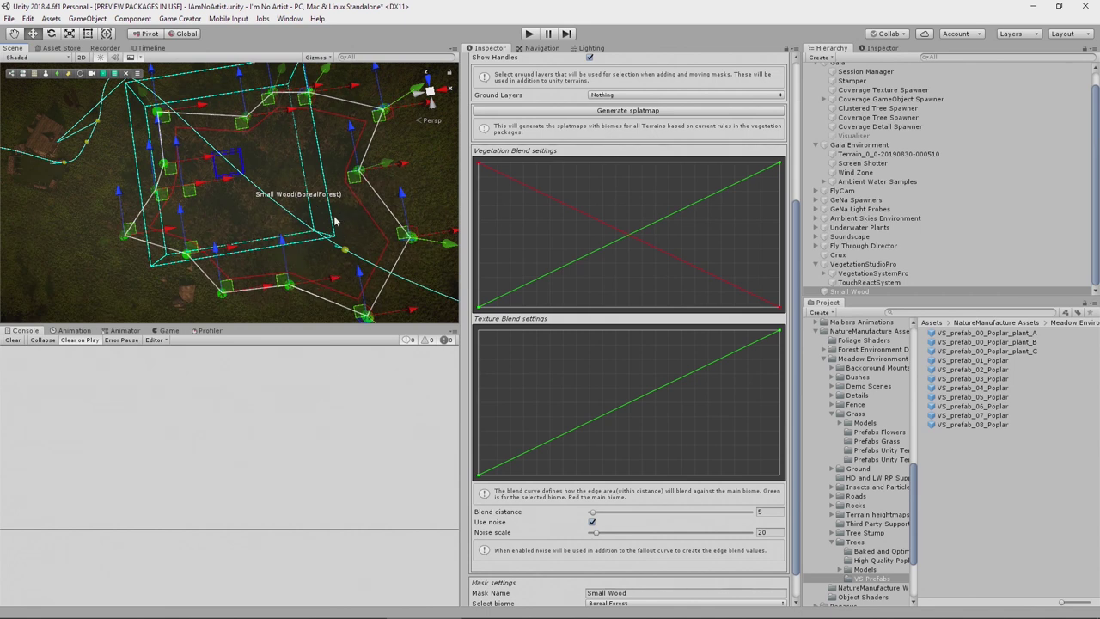
- Add keys near the middle of the red curve in the mask's Vegetation Blend settings and nudge their positions
left_click_drag(336, 214, 375, 14, "alt")
right_click_drag(375, 12, 439, 560)
left_click_drag(435, 578, 376, 26, "alt")
right_click_drag(377, 26, 376, 2)
key("w")
left_click_drag(382, 112, 630, 39, "alt")
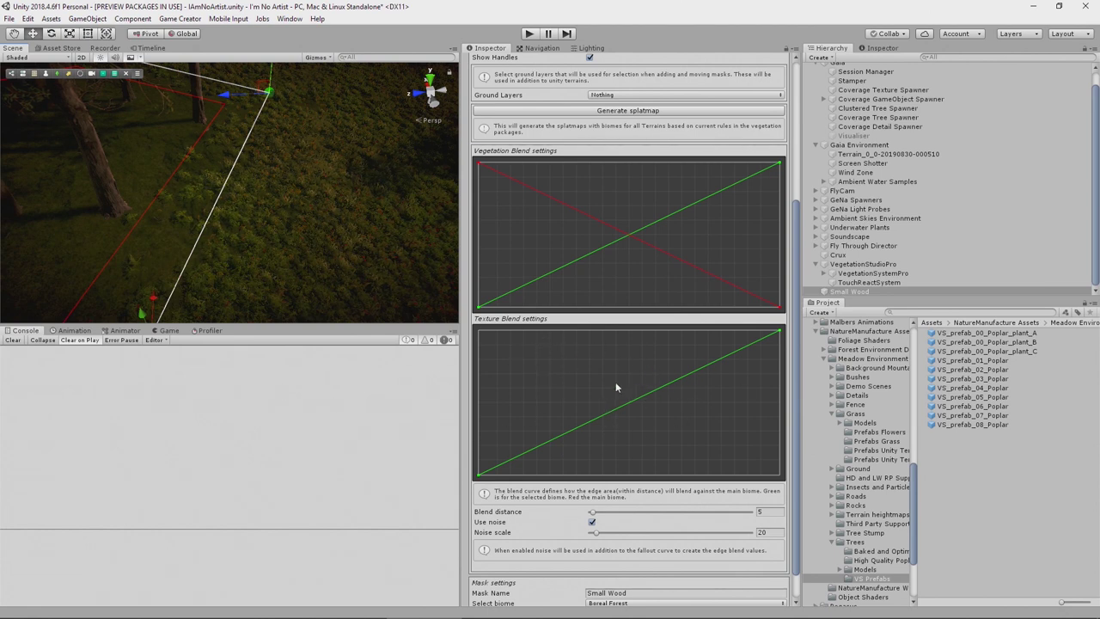
right_click(642, 234)
left_click(647, 237)
mouse_move(636, 230)
left_mouse_down()
mouse_move(500, 170)
mouse_move(514, 170)
mouse_move(539, 206)
mouse_move(636, 234)
left_mouse_up()
right_click(601, 222)
left_click(611, 231)
mouse_move(602, 226)
left_mouse_down()
mouse_move(528, 288)
mouse_move(535, 297)
mouse_move(616, 223)
left_mouse_up()
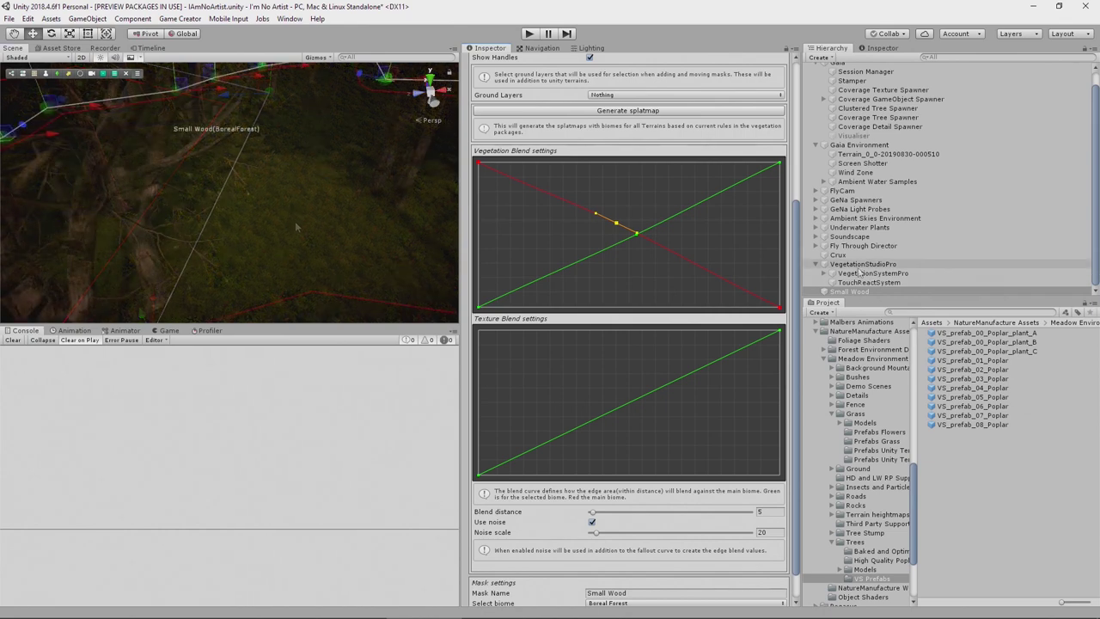
- Keep VegetationSystemPro locked in the main Inspector and preview VS_prefab_07_Poplar in the second Inspector
left_click(873, 274)
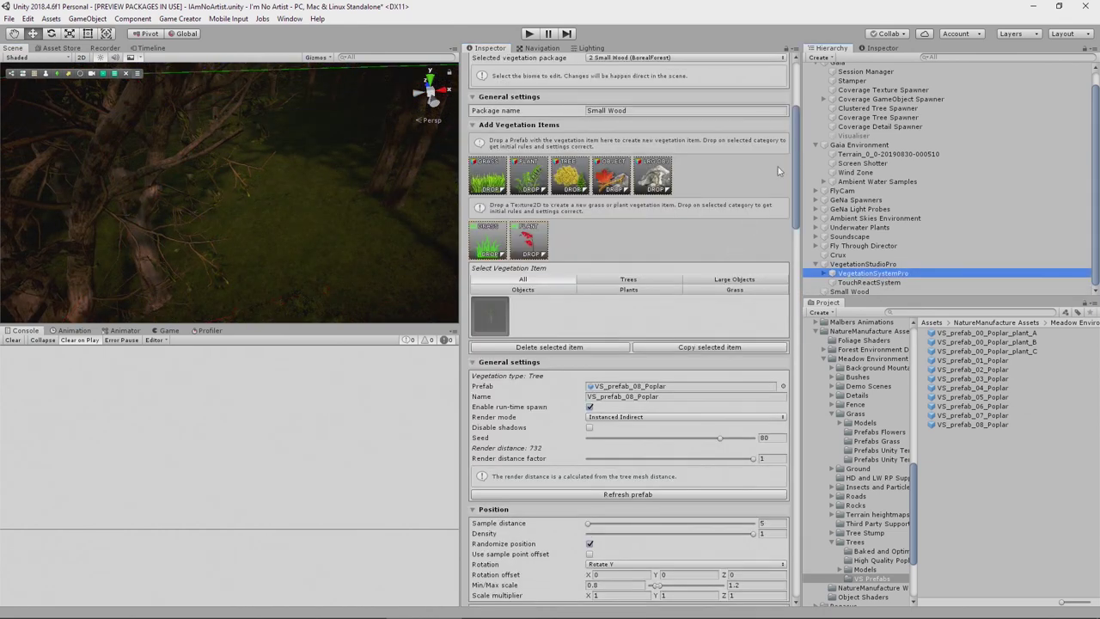
scroll(774, 180, "up", 5)
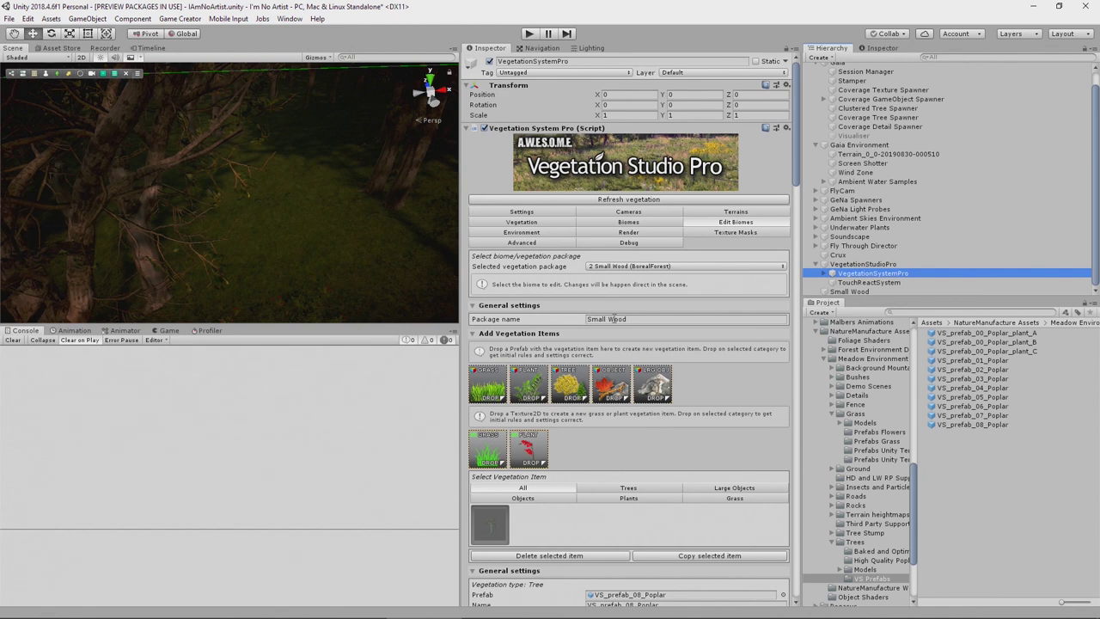
scroll(534, 526, "down", 1)
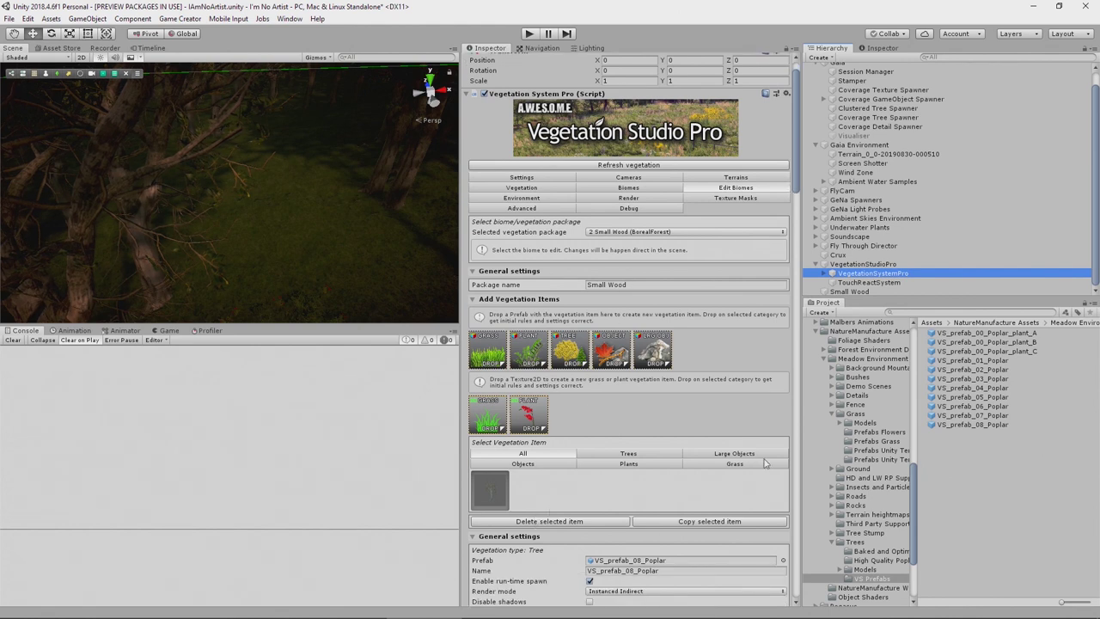
left_click(981, 416)
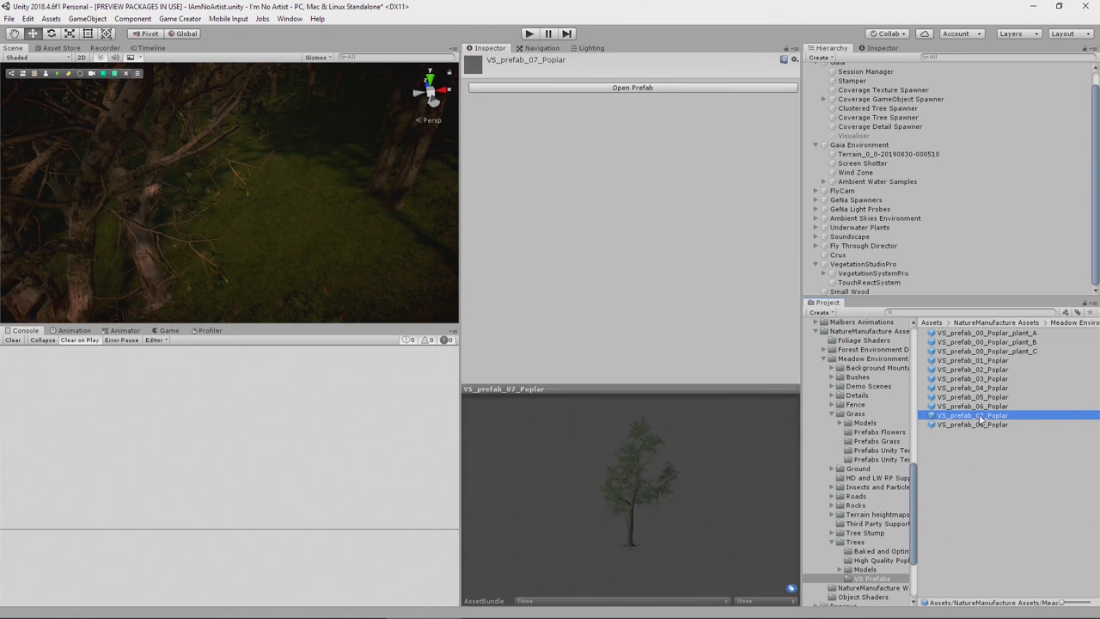
left_click(877, 273)
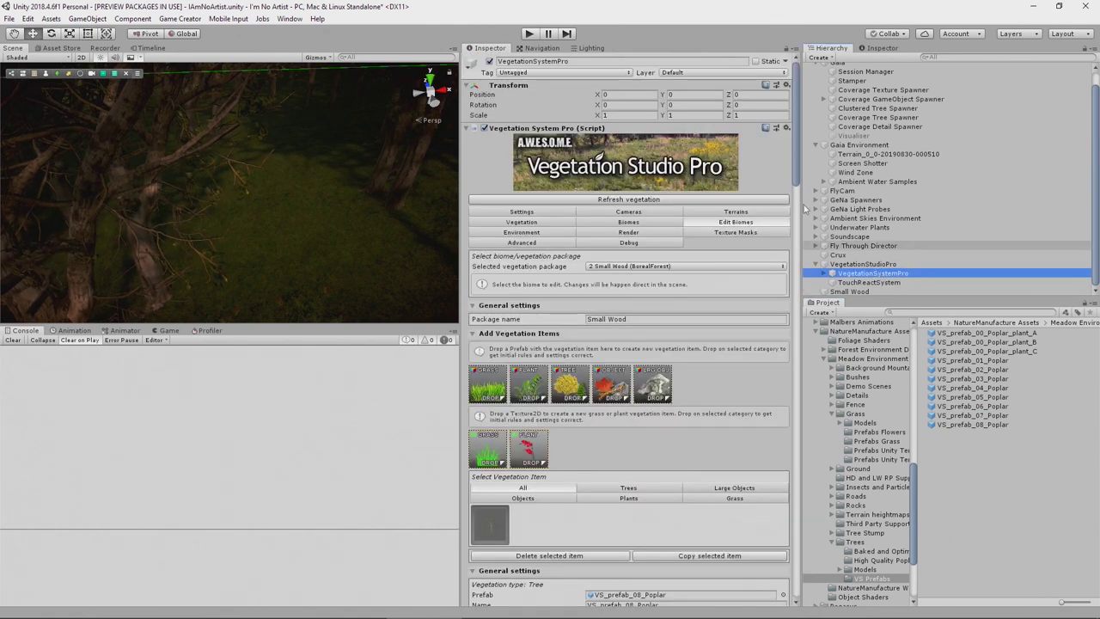
left_click(882, 48)
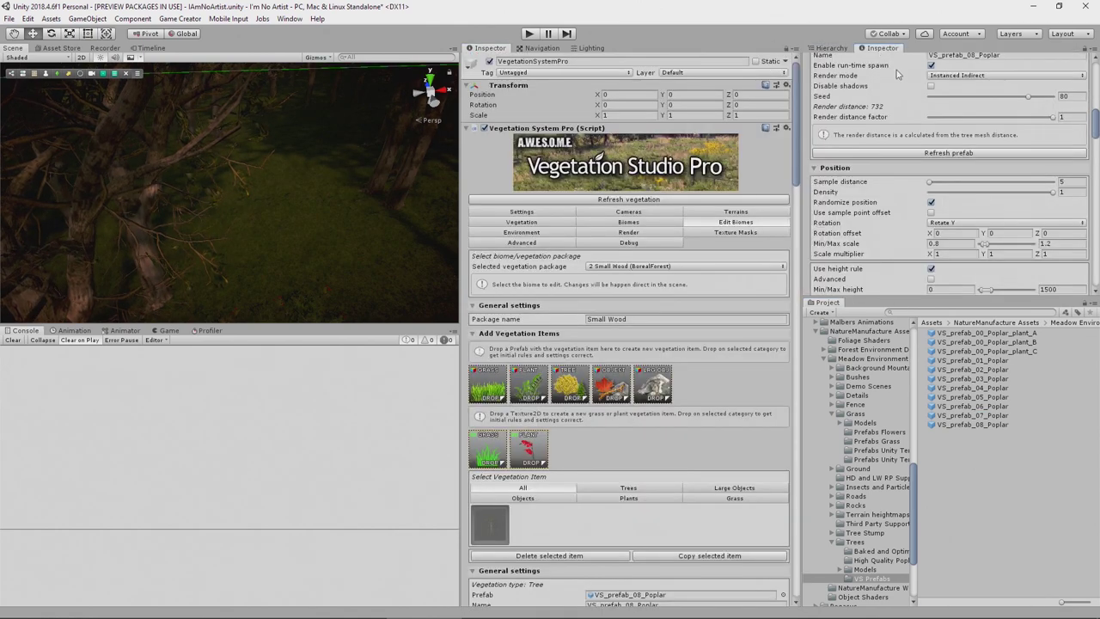
left_click(966, 416)
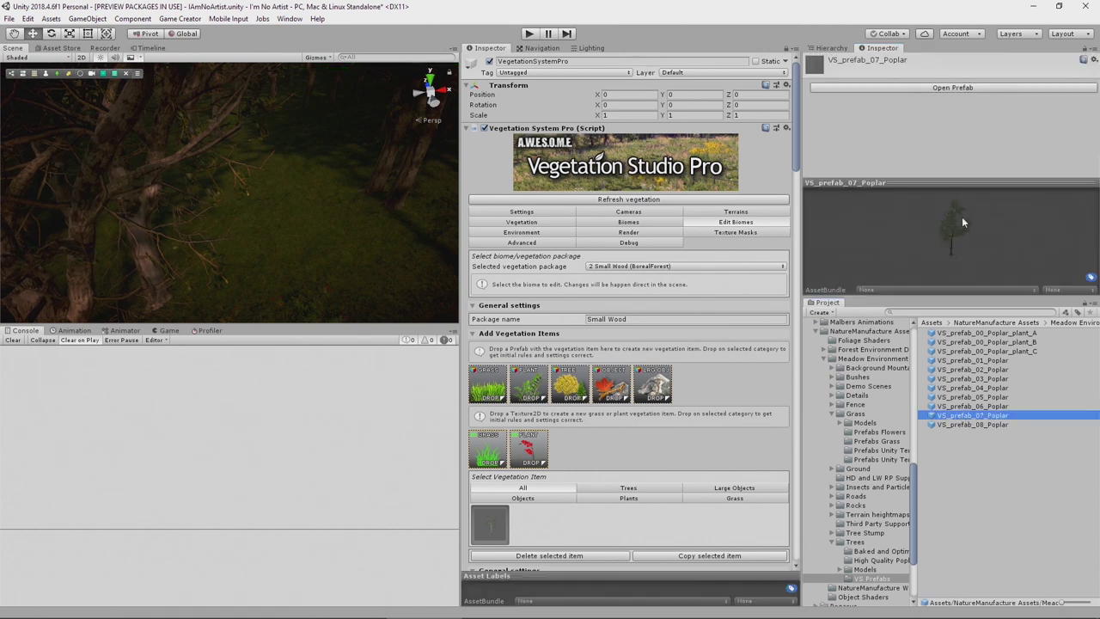
- Set the density of VS_prefab_08_Poplar in the Small Wood package to 0.076
scroll(547, 486, "down", 2)
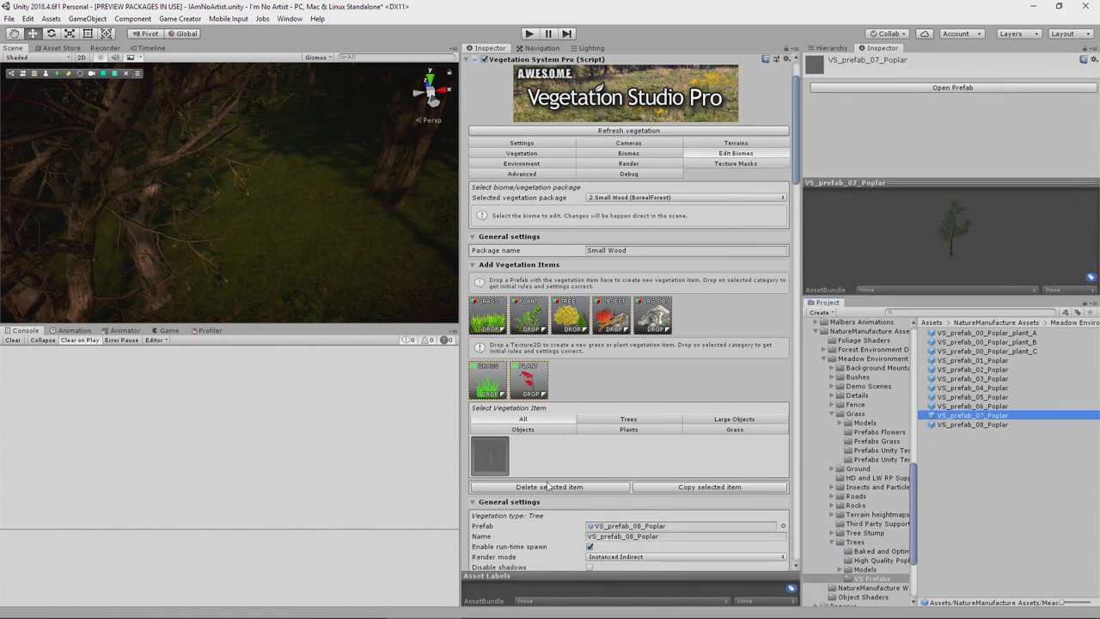
scroll(548, 486, "down", 3)
left_click_drag(755, 462, 603, 553)
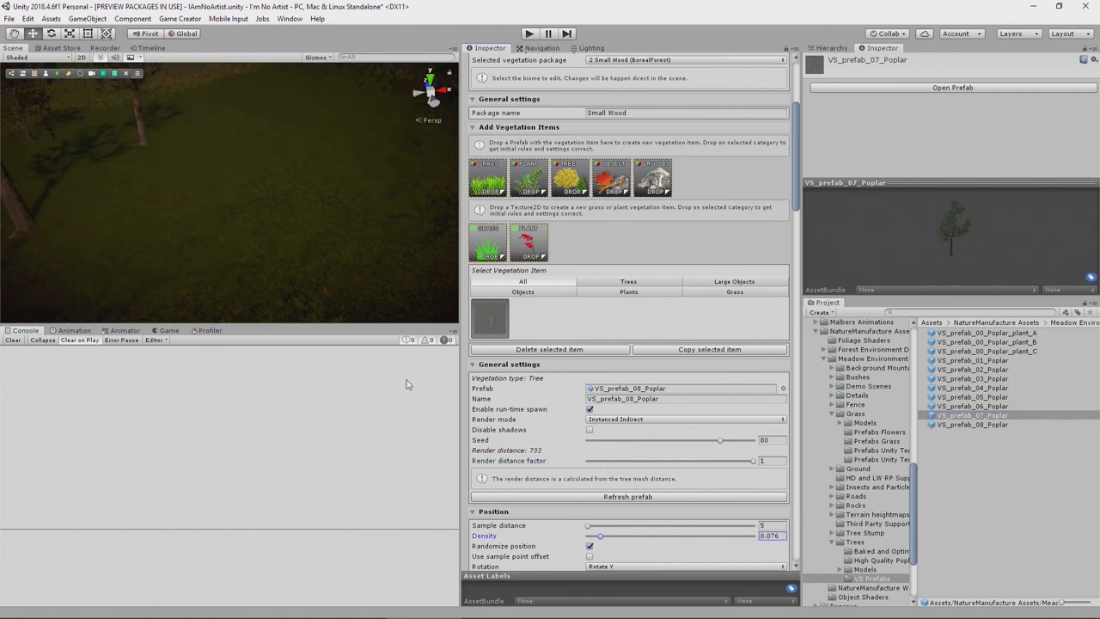
- Set VS_prefab_08_Poplar's sample distance to 8, and add VS_prefab_07_Poplar to Small Wood as a tree with density 0.817
scroll(249, 196, "down", 8)
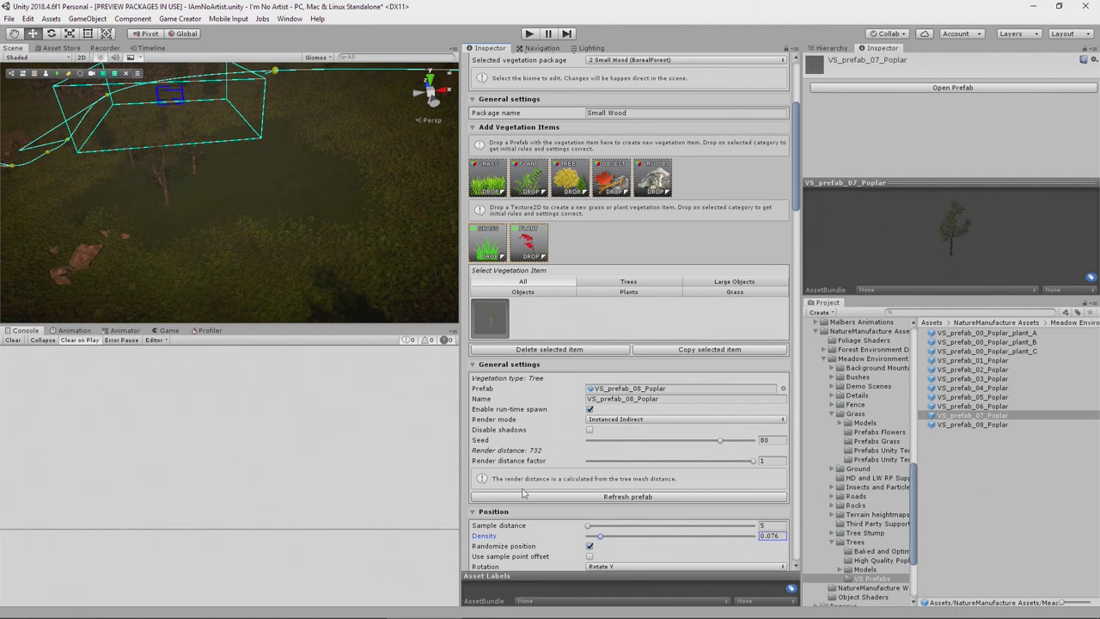
left_click_drag(588, 526, 600, 528)
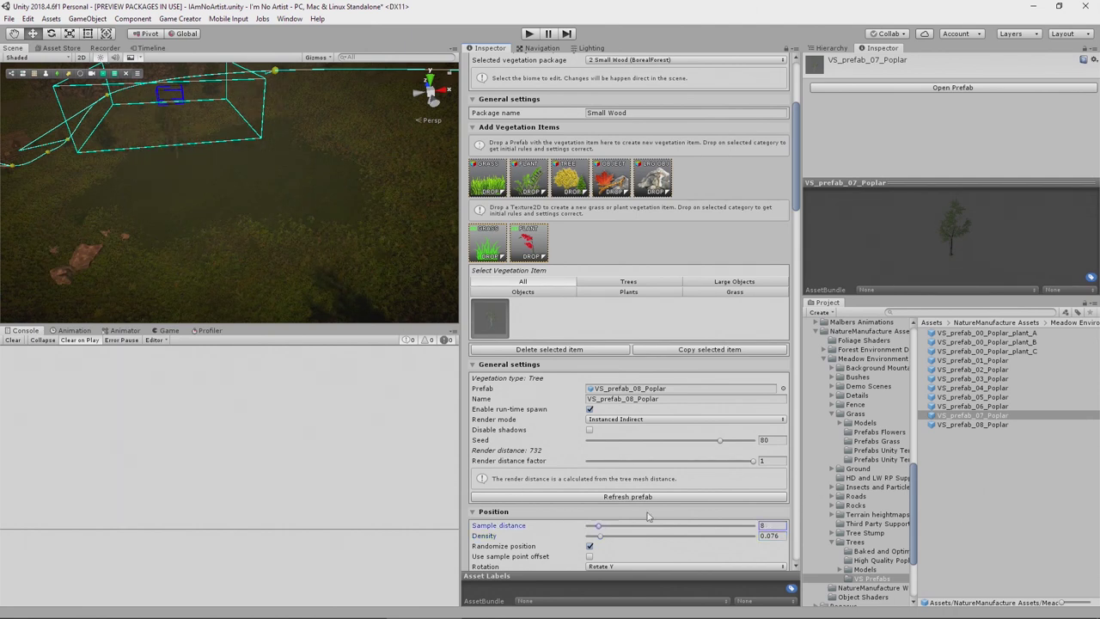
left_click_drag(977, 419, 571, 182)
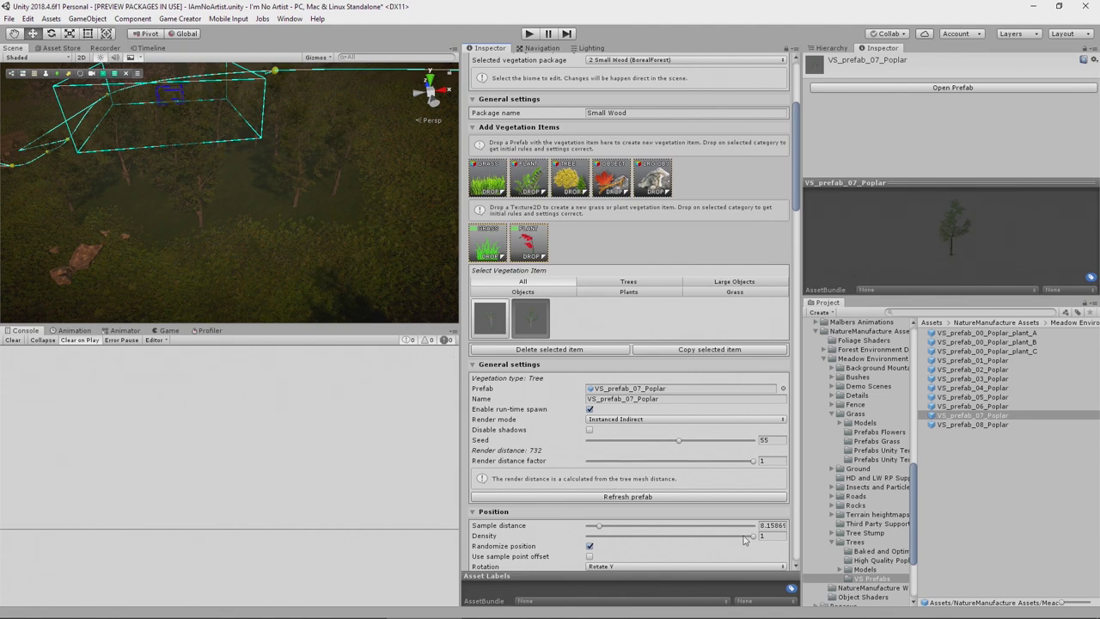
left_click_drag(755, 538, 725, 538)
- Add VS_prefab_06_Poplar to Small Wood as a tree with density 0.27 and sample distance 9.5
left_click_drag(1005, 412, 686, 351)
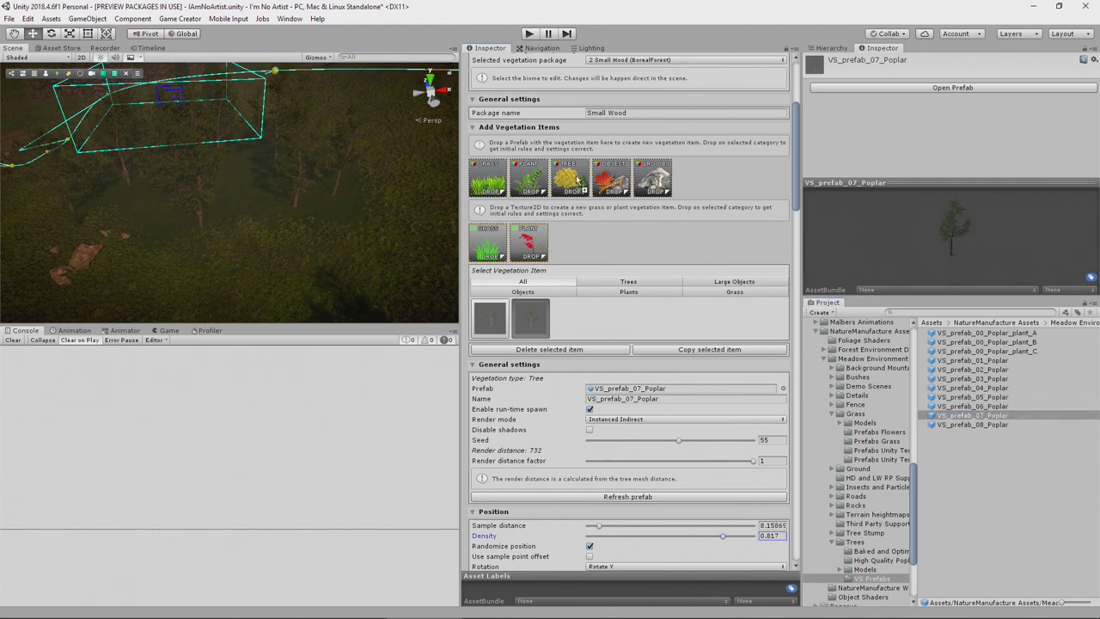
left_click_drag(578, 178, 578, 178)
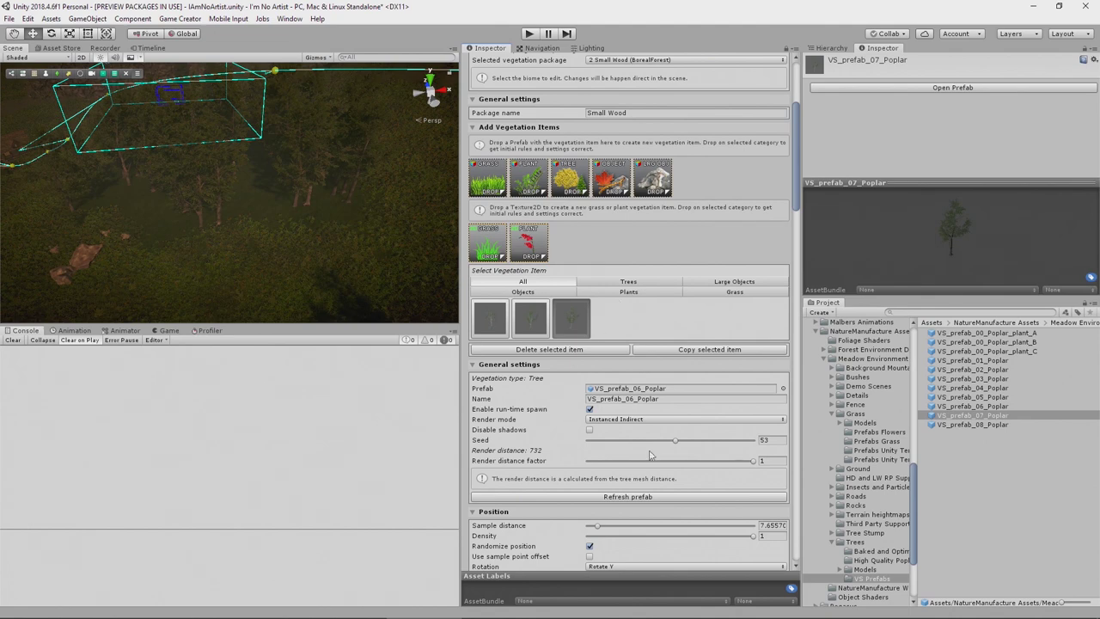
left_click_drag(754, 539, 634, 547)
left_click_drag(598, 525, 604, 526)
- Add VS_prefab_05_Poplar as a tree, lower its density by about a third and slightly raise its sample distance
left_click_drag(980, 397, 673, 203)
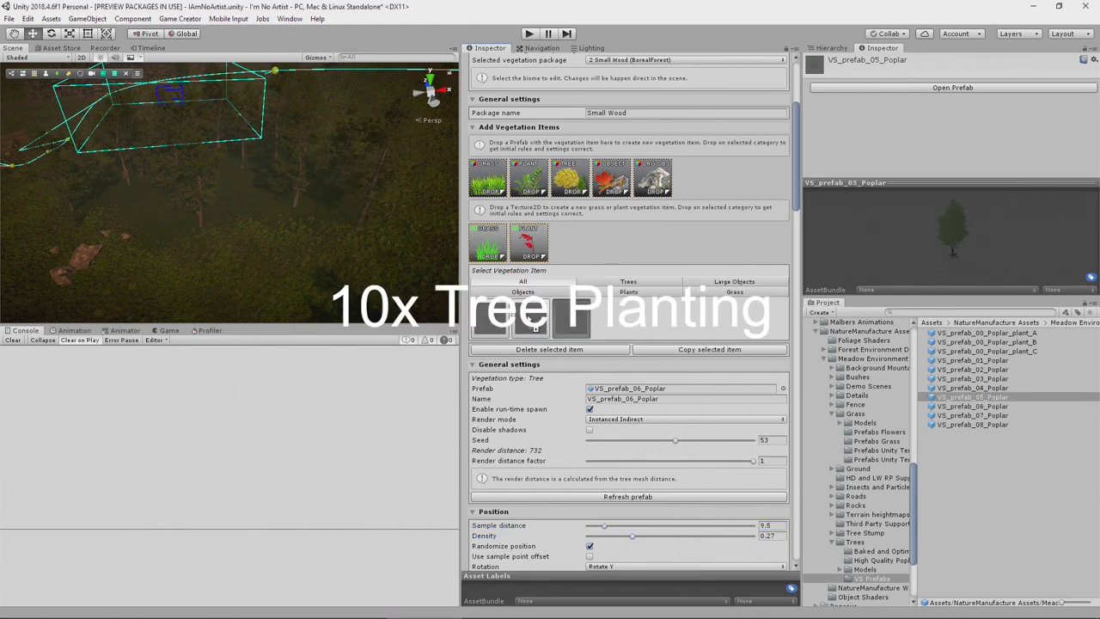
left_click(614, 320)
left_click_drag(752, 536, 700, 539)
left_click_drag(596, 525, 601, 525)
- Add VS_prefab_04_Poplar as a tree and reduce both its density and its sample distance
left_click_drag(971, 388, 569, 179)
left_click(656, 322)
left_click_drag(753, 536, 702, 536)
left_click_drag(597, 525, 594, 525)
- Add VS_prefab_03_Poplar as a tree with density 0.121 and sample distance 6.9
left_click_drag(955, 378, 569, 179)
left_click(692, 319)
left_click_drag(752, 536, 608, 535)
left_click_drag(597, 525, 594, 525)
- Add VS_prefab_02_Poplar to the Small Wood trees and reduce its density to a low value
left_click_drag(954, 369, 569, 186)
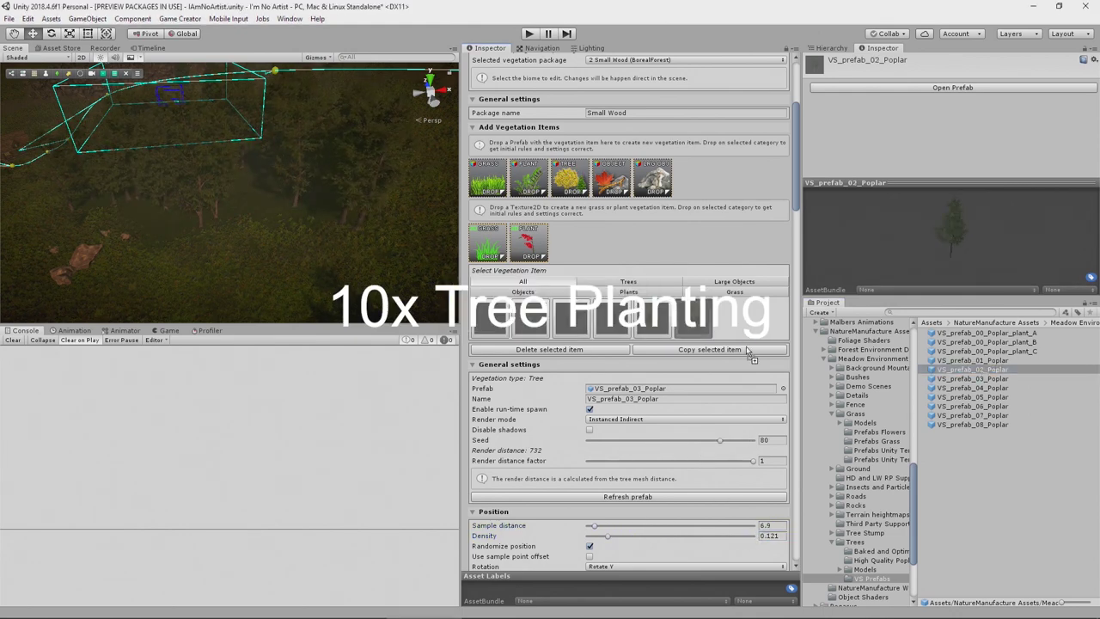
left_click_drag(747, 350, 569, 179)
left_click(734, 320)
left_click_drag(752, 535, 603, 536)
- Add VS_prefab_01_Poplar to the Small Wood trees and lower its density to match the previous poplar
left_click_drag(954, 361, 569, 179)
left_click(490, 361)
scroll(627, 412, "down", 2)
left_click_drag(753, 507, 603, 507)
left_click(604, 507)
- Add the young poplars VS_prefab_00_Poplar_plant_C, plant_B and plant_A as trees and check the wood from ground level
left_click_drag(967, 351, 555, 121)
left_click_drag(963, 342, 567, 120)
mouse_move(271, 266)
right_mouse_down()
mouse_move(251, 258)
mouse_move(277, 272)
right_mouse_up()
key("w")
left_click_drag(278, 273, 432, 176, "alt")
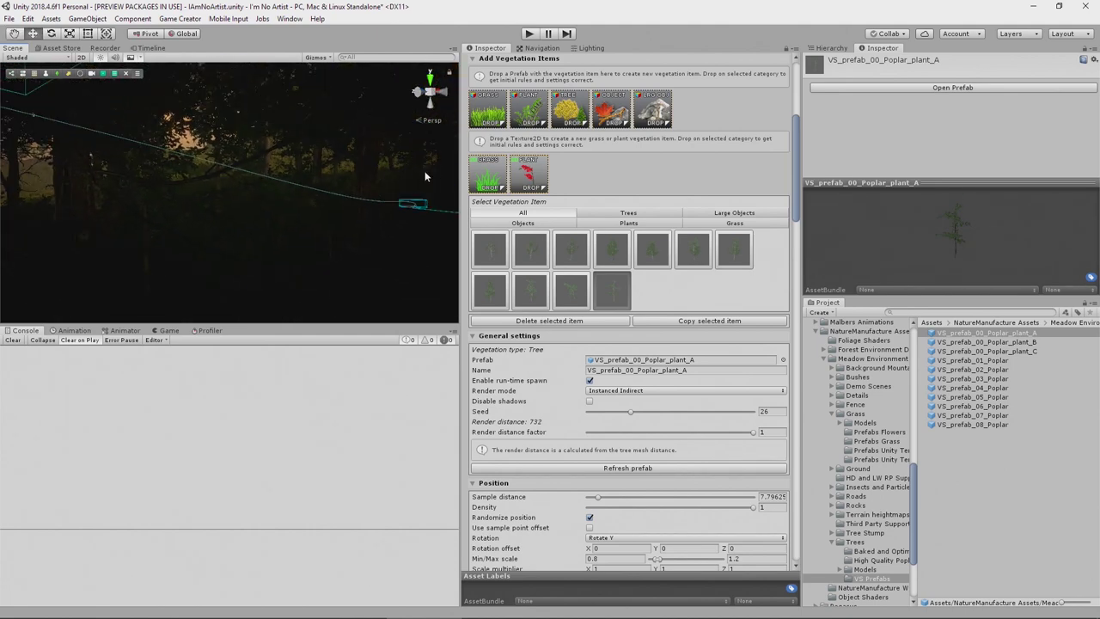
left_click_drag(373, 255, 343, 253, "alt")
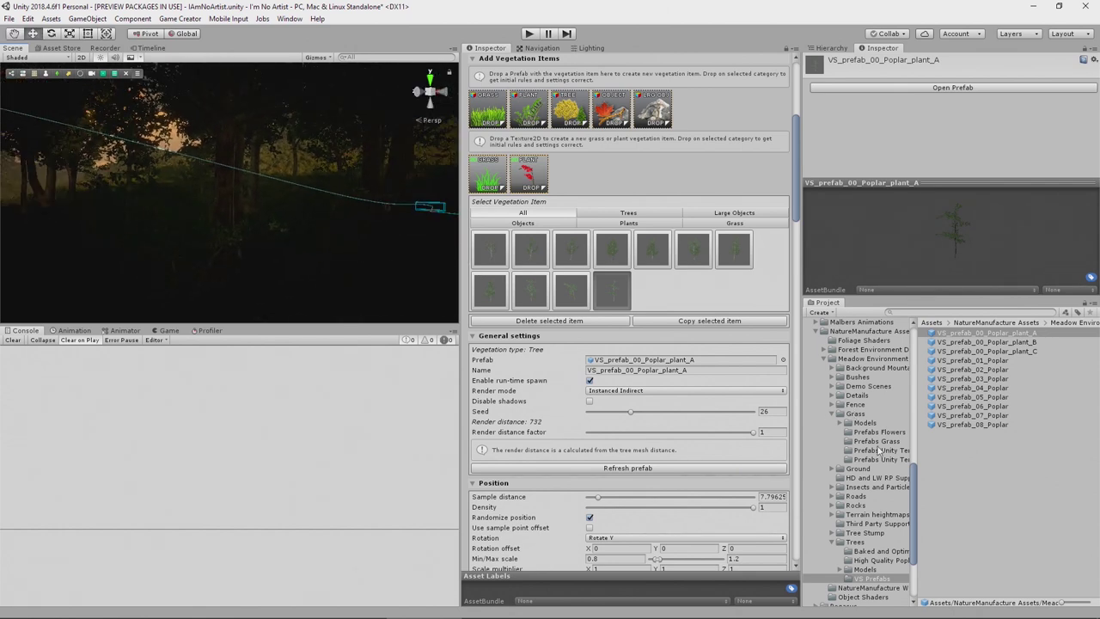
- Add prefab_Terrain_grass_meadow_03_3 to Small Wood as a grass item with density 0.401
left_click(880, 451)
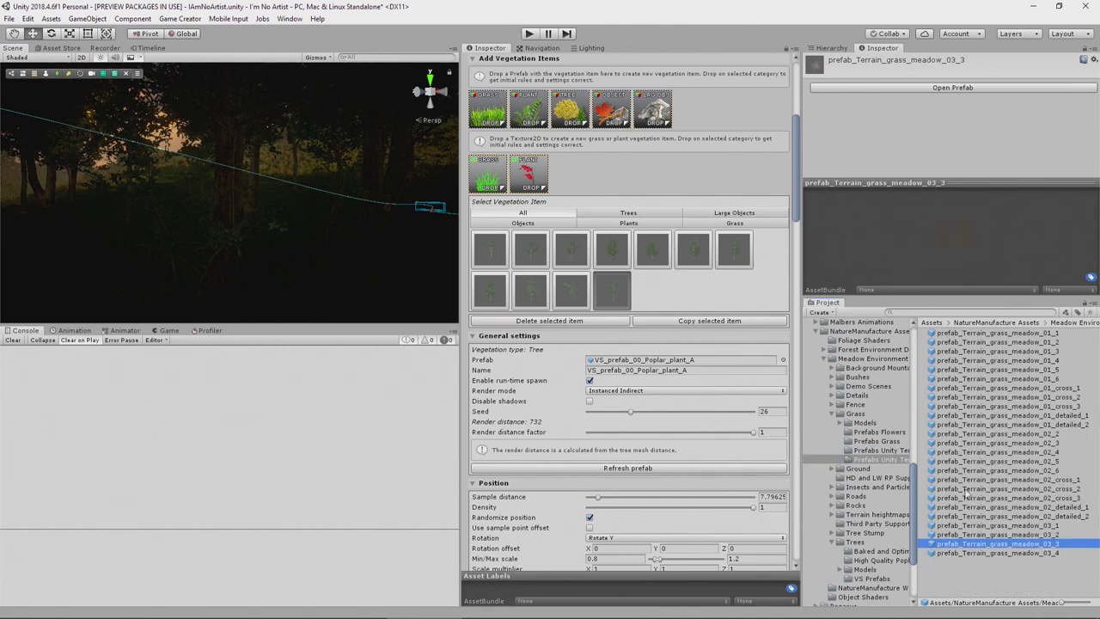
left_click_drag(605, 147, 574, 176)
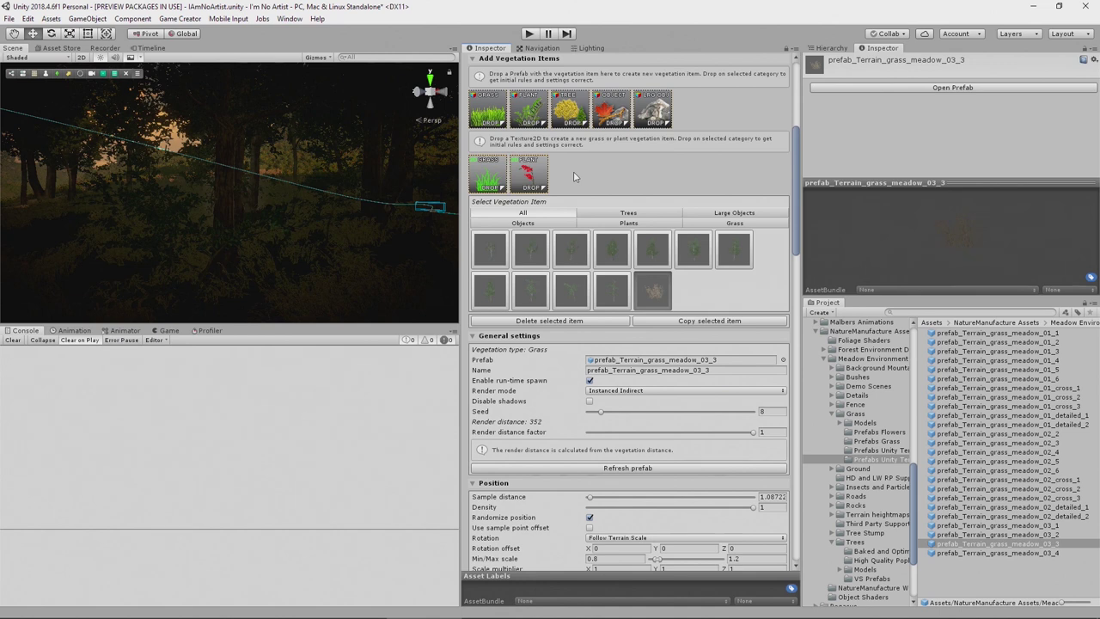
left_click(730, 225)
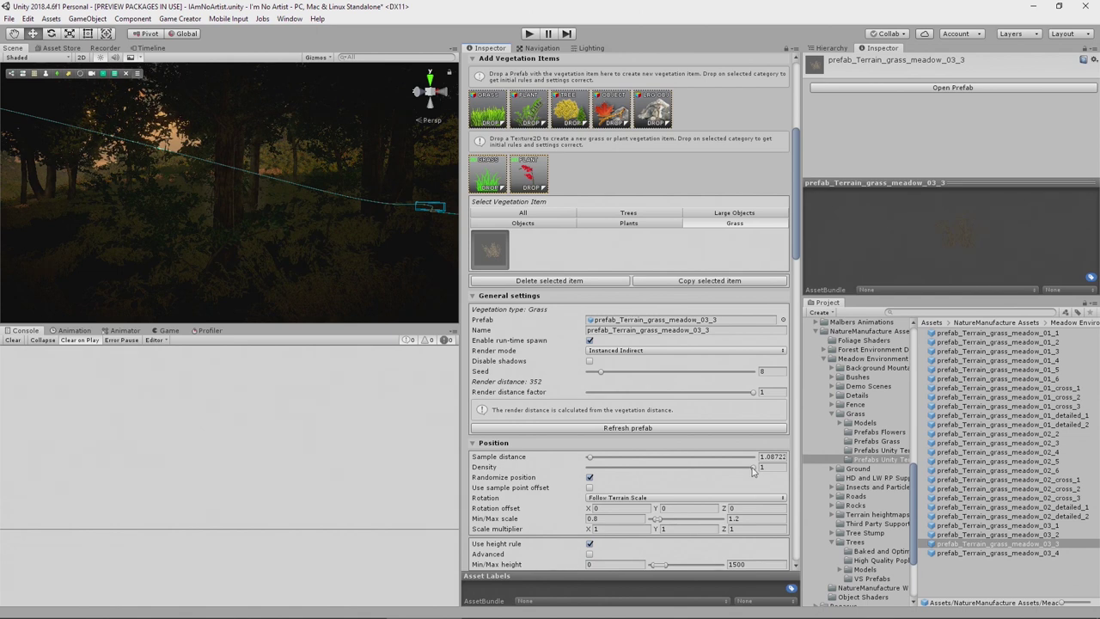
left_click_drag(743, 469, 659, 469)
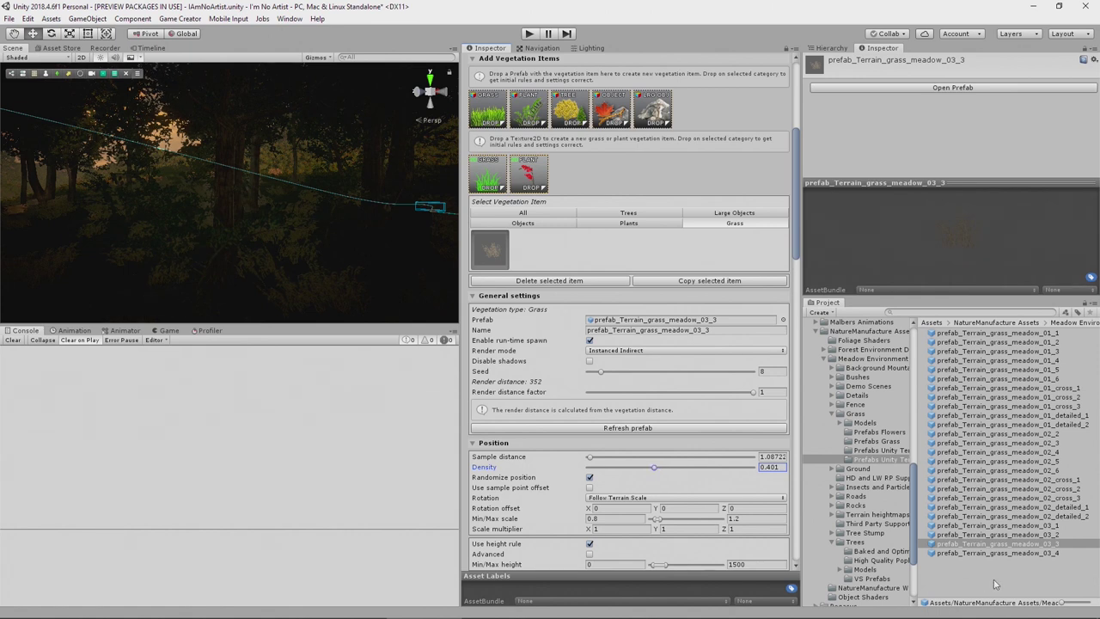
- Add prefab_Terrain_grass_meadow_03_4 to Small Wood as a grass item with density 0.287
left_click_drag(980, 544, 492, 97)
left_click_drag(496, 122, 495, 123)
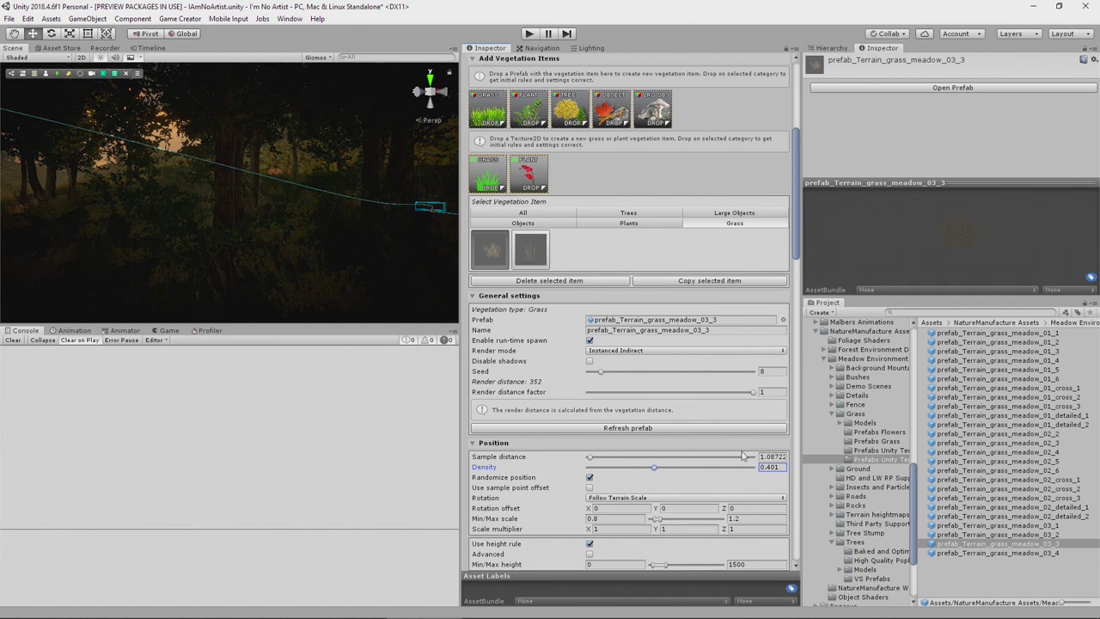
scroll(745, 456, "down", 1)
left_click(537, 217)
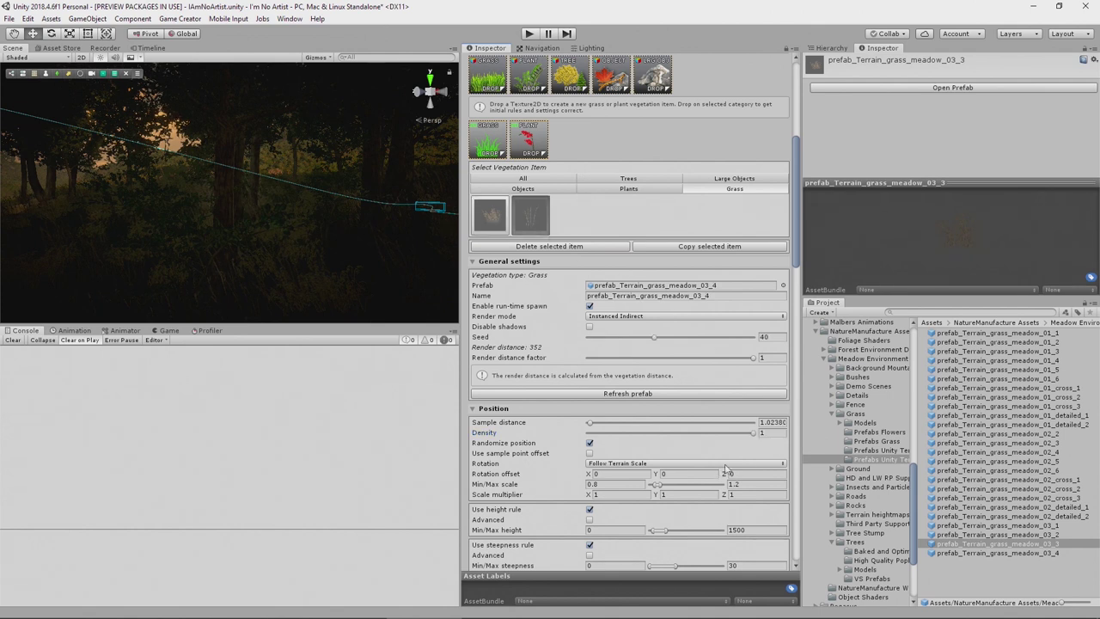
left_click_drag(754, 437, 649, 437)
- Tint the healthy and dry colours of prefab_Terrain_grass_meadow_03_3 pale green, with the dry tint at ADC6AF
right_click_drag(319, 244, 184, 311)
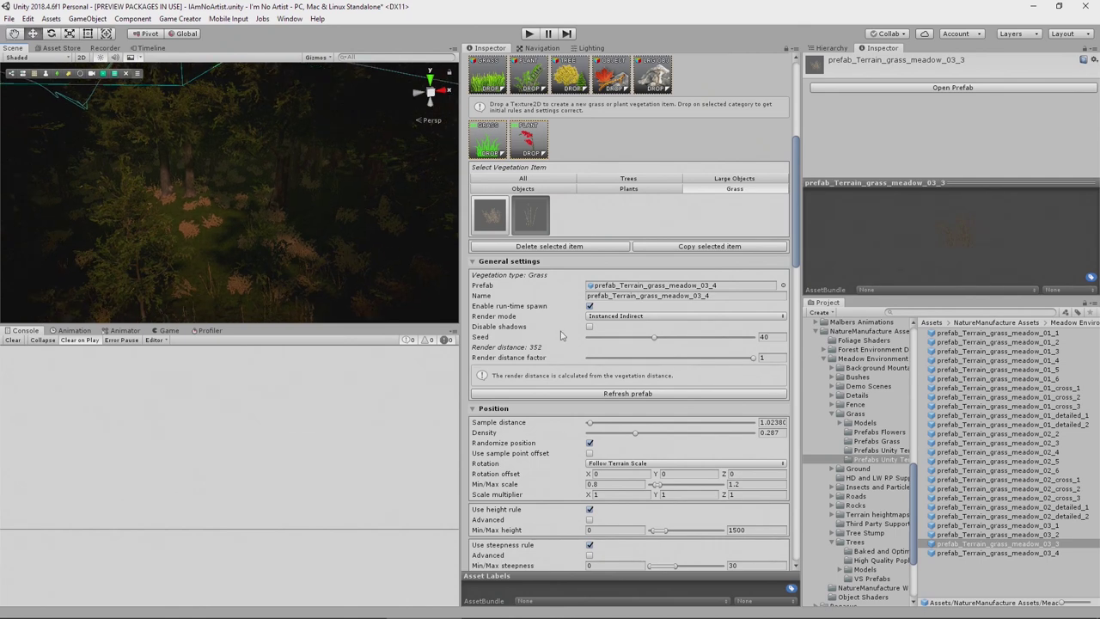
left_click(516, 230)
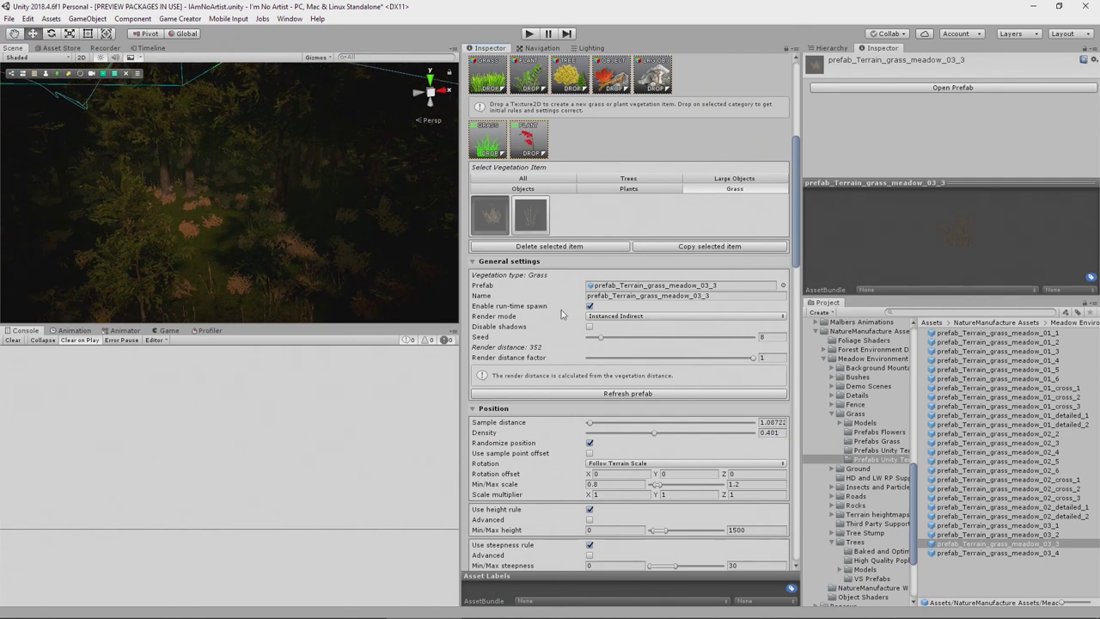
scroll(671, 404, "down", 8)
left_click(666, 379)
left_click(985, 366)
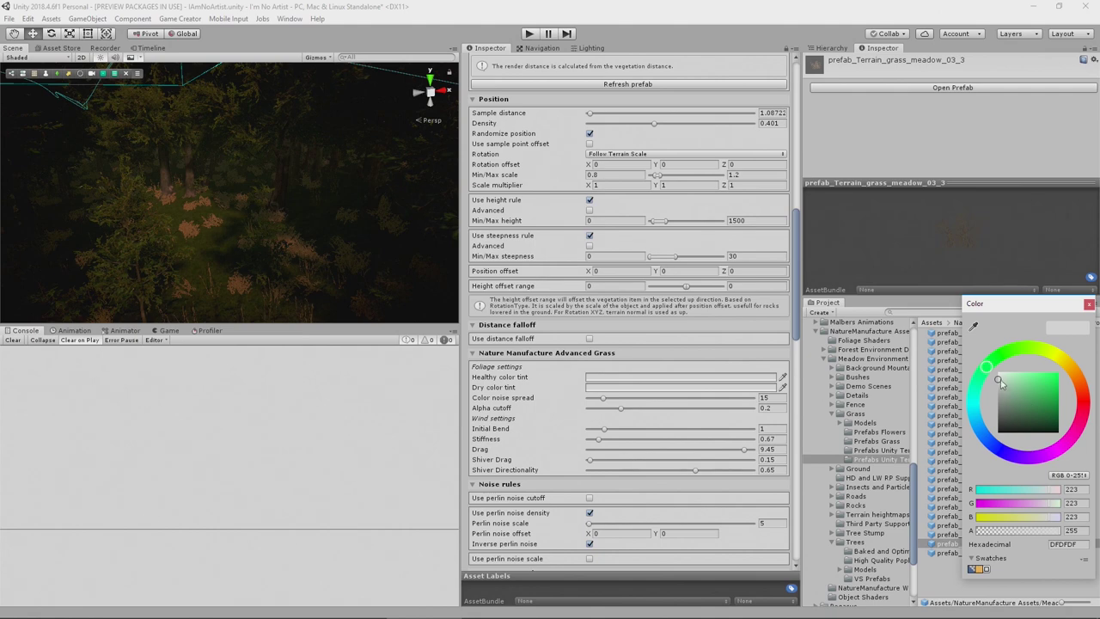
mouse_move(1007, 385)
left_mouse_down()
mouse_move(1009, 396)
mouse_move(1004, 383)
left_mouse_up()
left_click(666, 387)
left_click(999, 356)
scroll(602, 258, "up", 4)
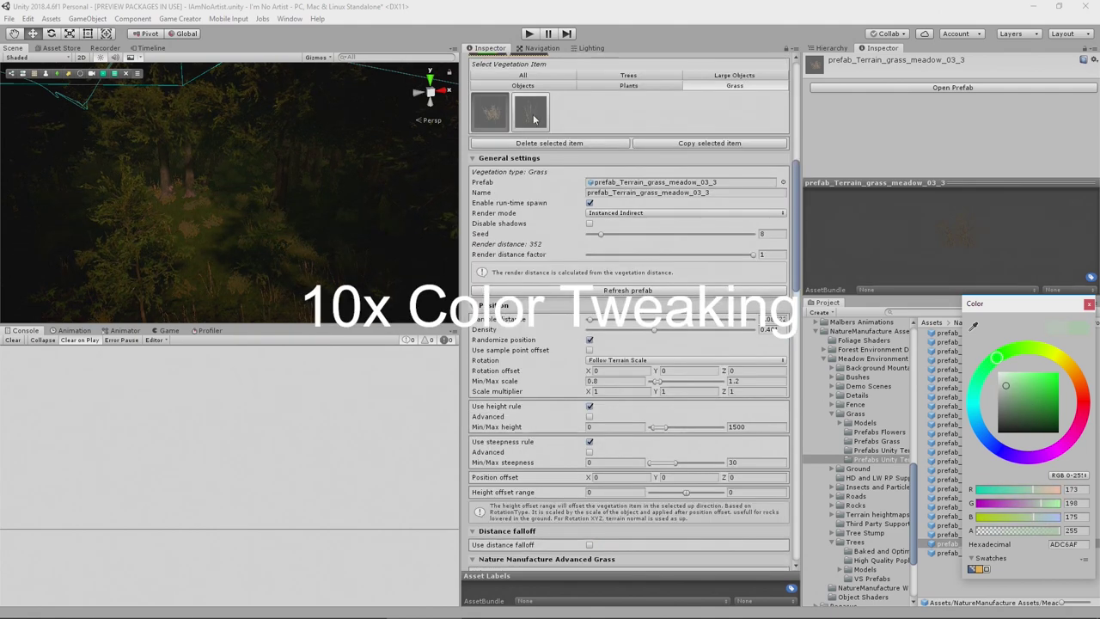
- Tint prefab_Terrain_grass_meadow_03_4 with a light green healthy colour and a darker green dry colour
left_click(489, 116)
scroll(602, 258, "down", 1)
left_click(666, 514)
left_click(1013, 380)
left_click(999, 382)
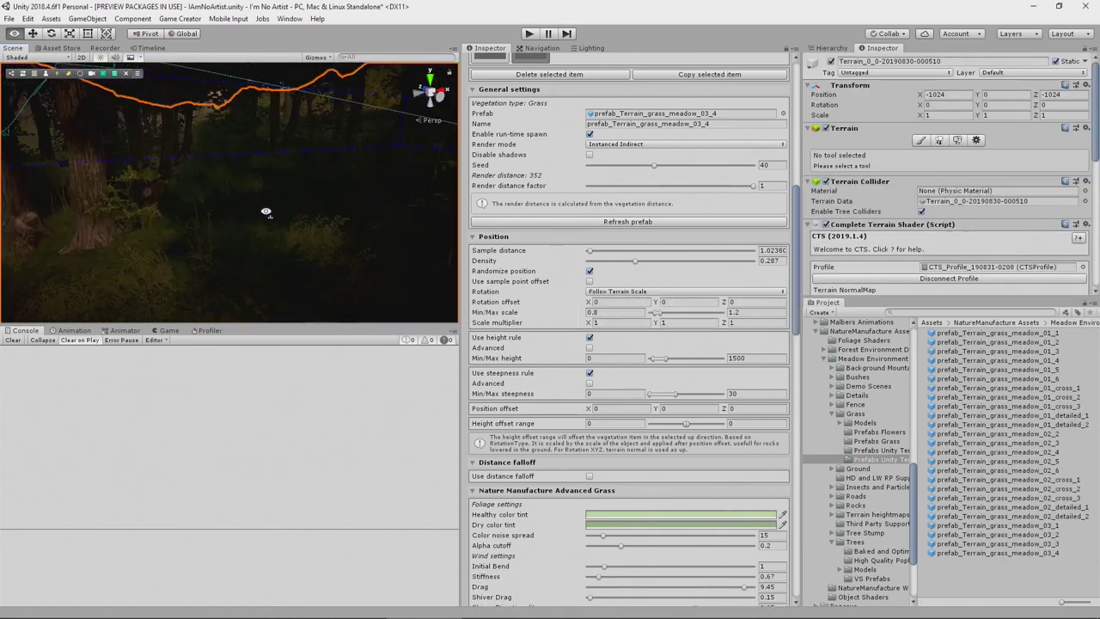
right_click_drag(266, 211, 282, 228)
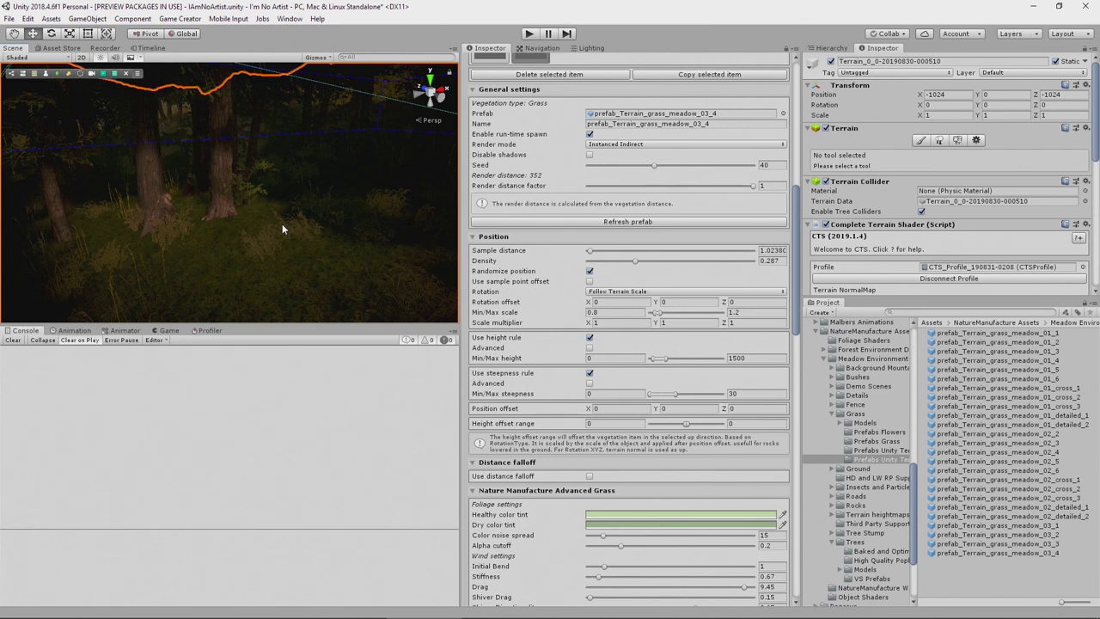
- Collapse the Grass and Trees project folders and open the leaf-blended prefabs of the Tree Stump folder
left_click(832, 414)
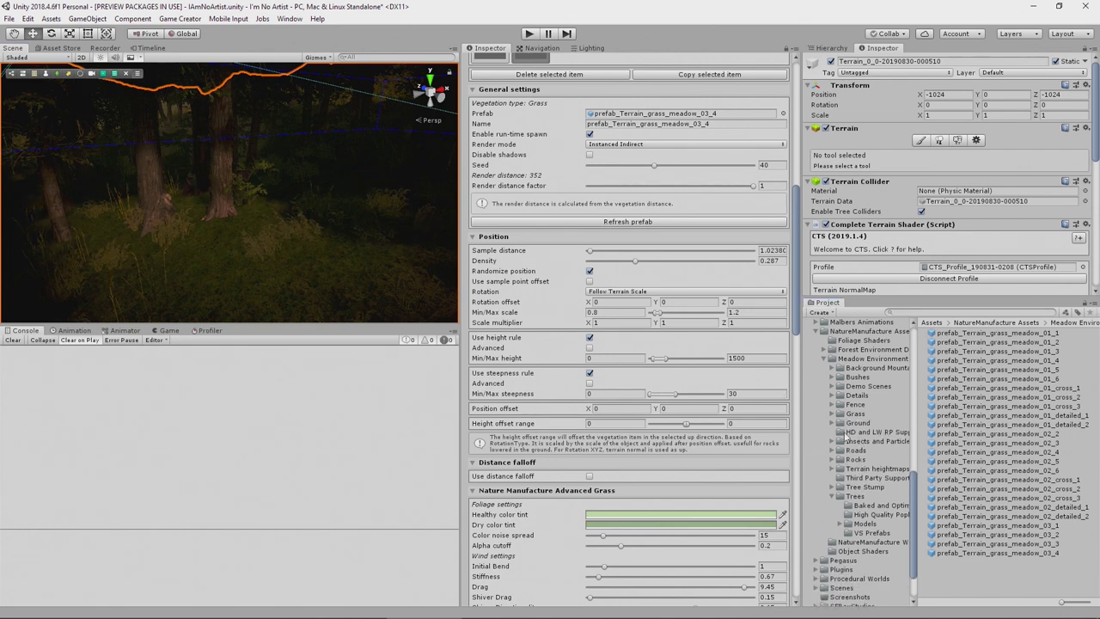
left_click(832, 497)
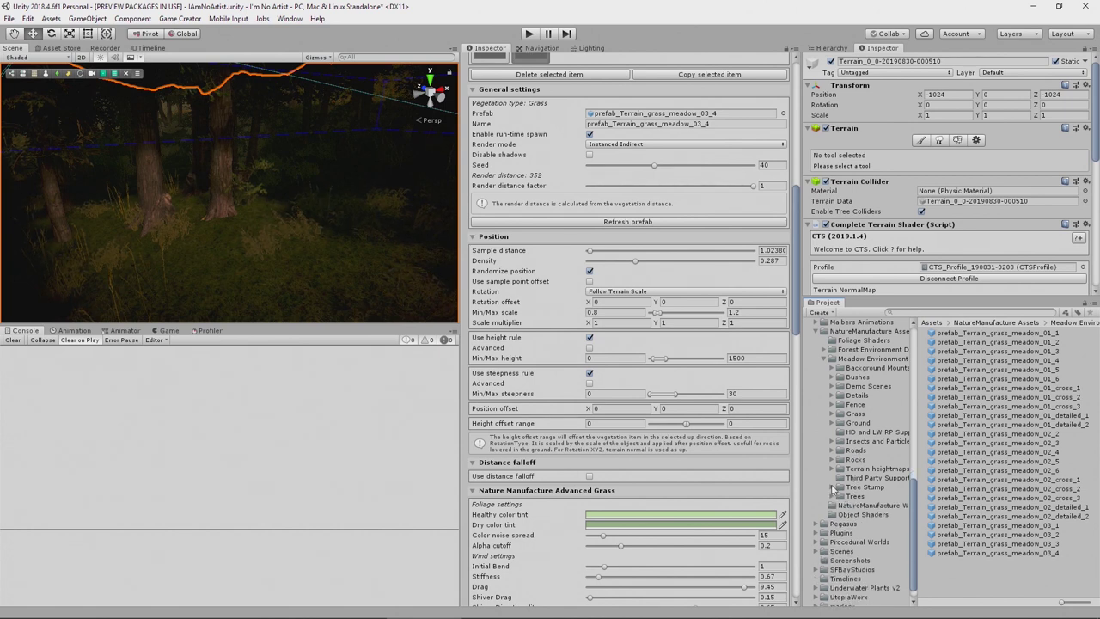
left_click(832, 487)
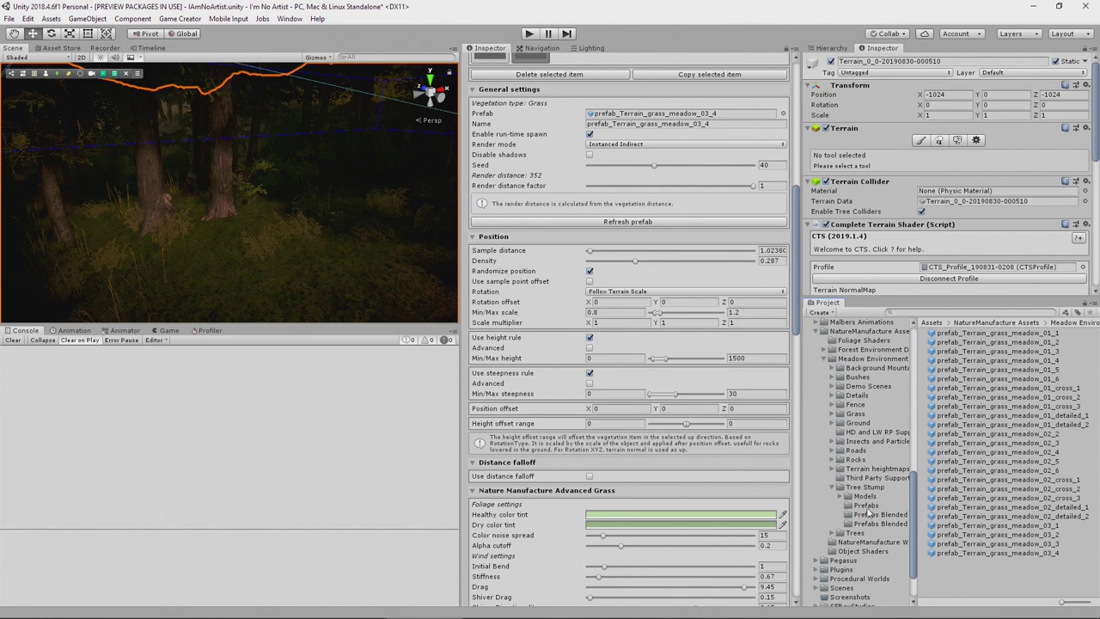
left_click(877, 523)
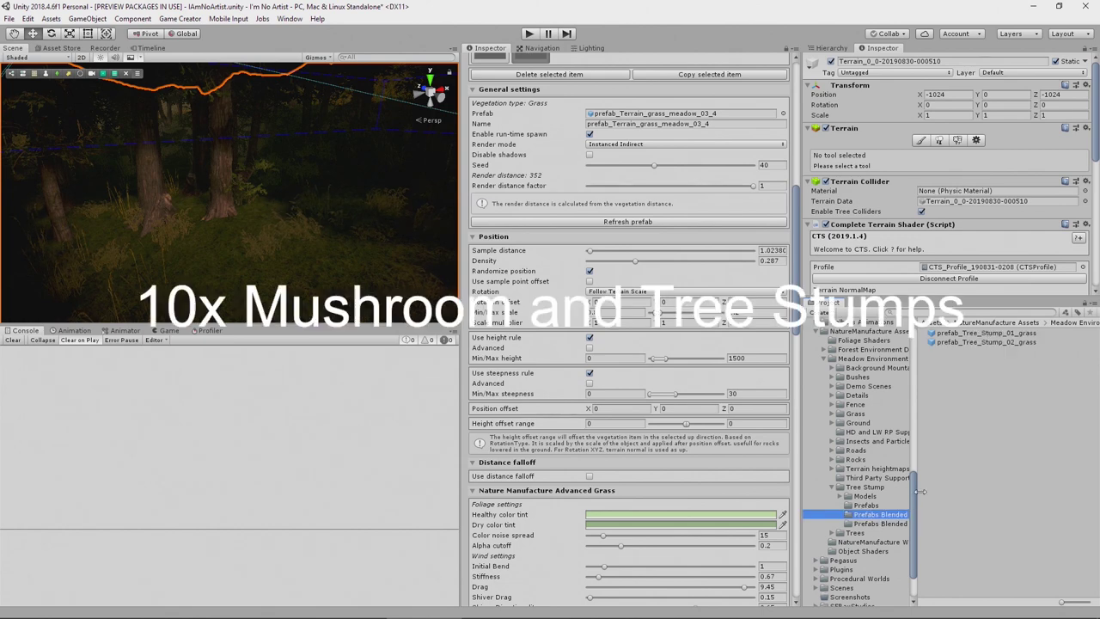
- Try prefab_Tree_Stump_01_Leaves as an object in the Small Wood package
left_click(993, 333)
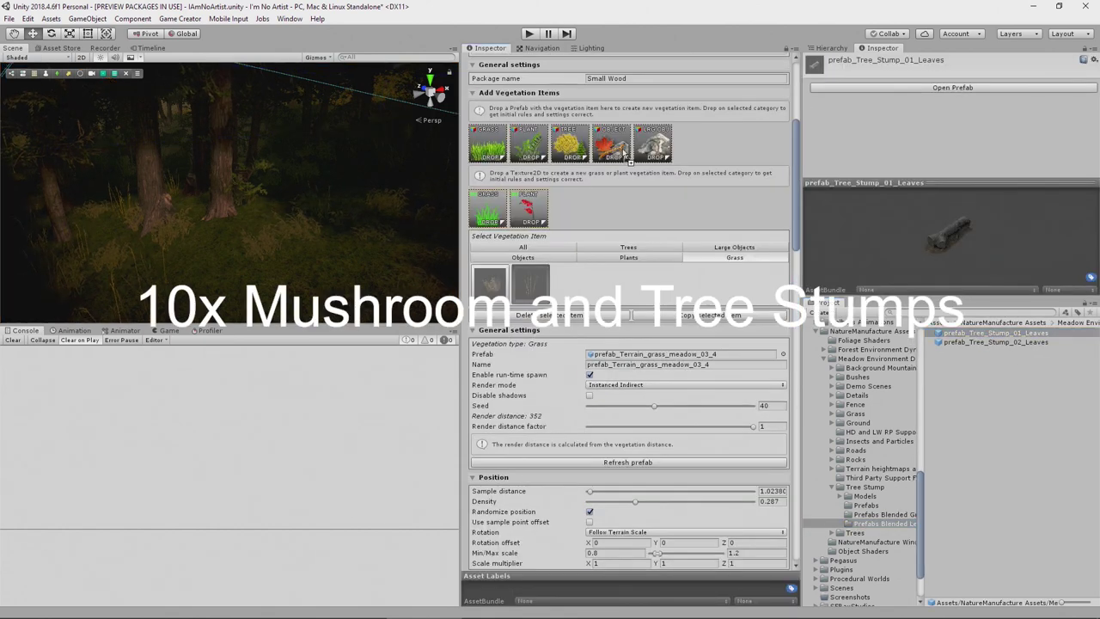
left_click(522, 257)
left_click(563, 314)
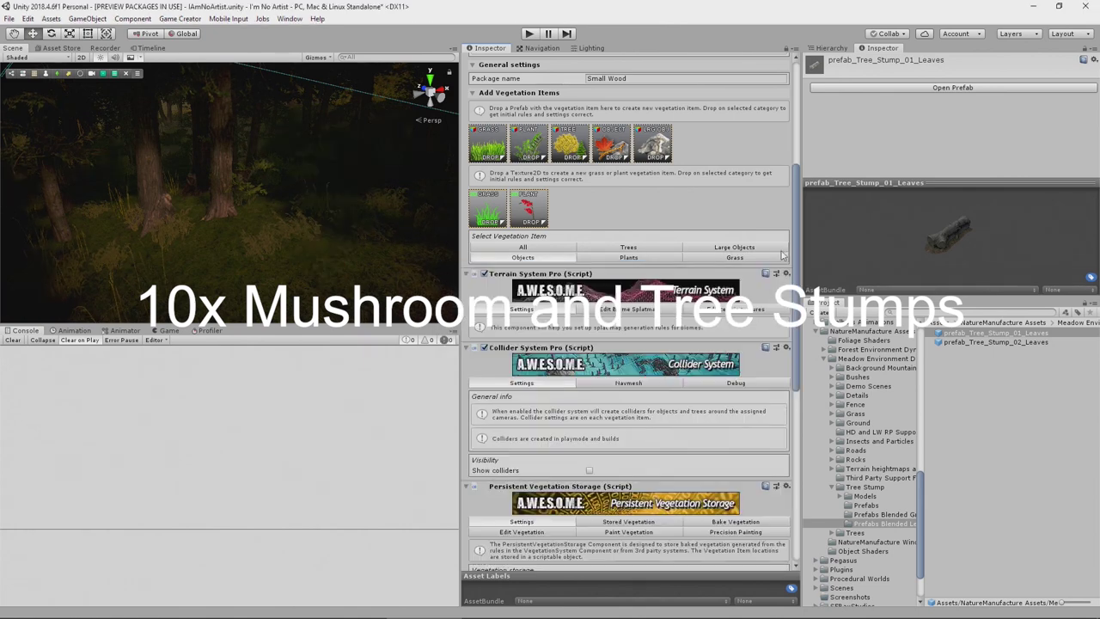
left_click_drag(995, 332, 660, 159)
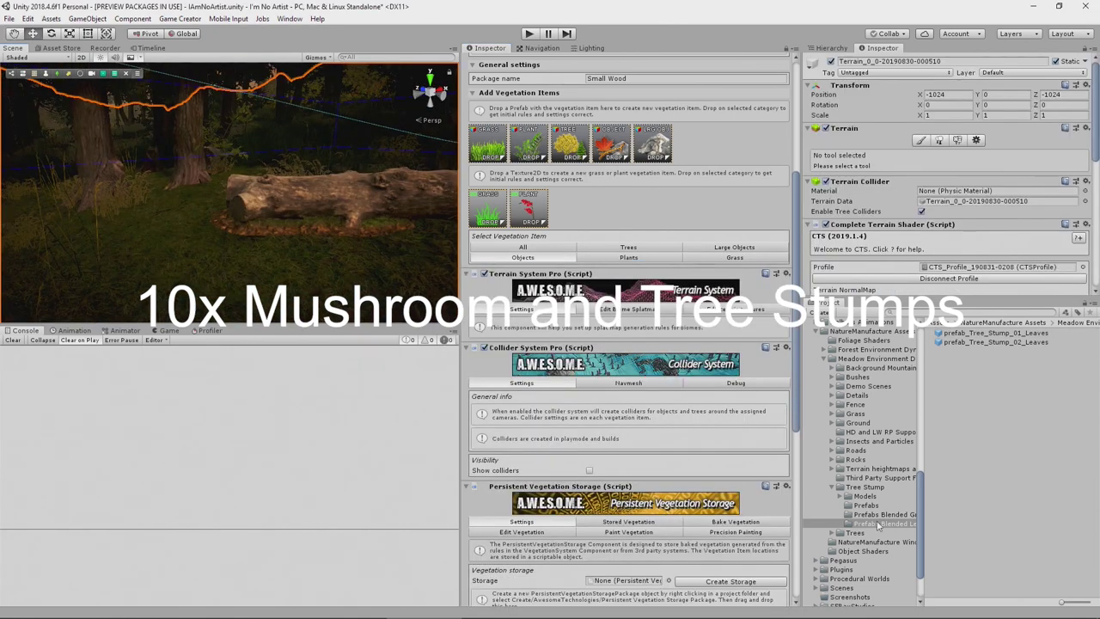
- Add the grass-blended prefab_Tree_Stump_01_grass as a large object with sample distance 18.7 and density 0.564
left_click(883, 514)
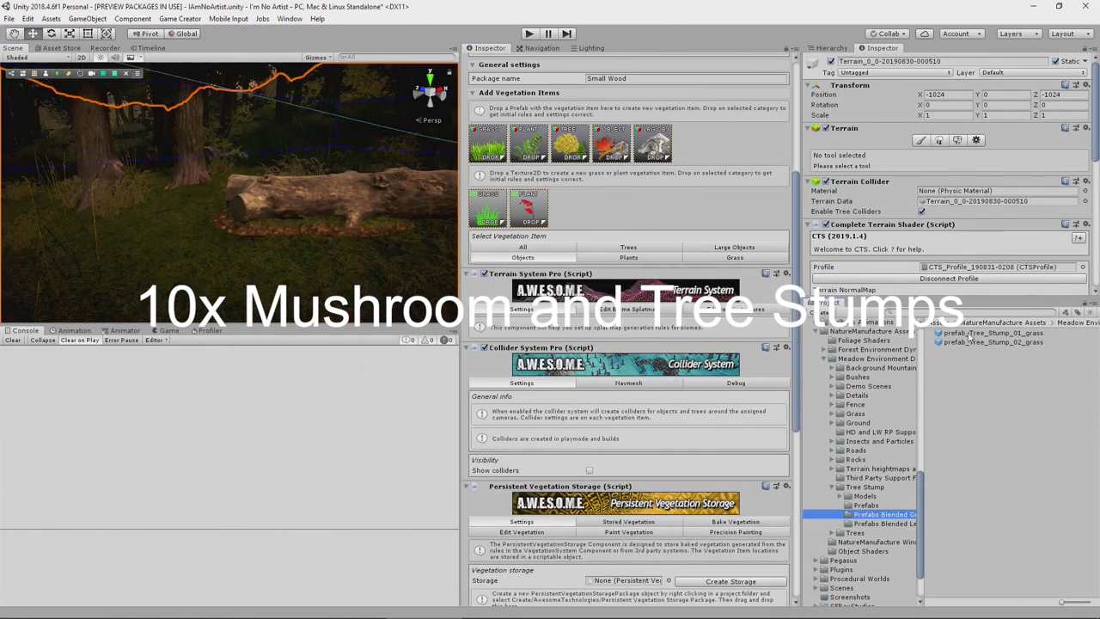
left_click(991, 332)
left_click_drag(990, 333, 652, 280)
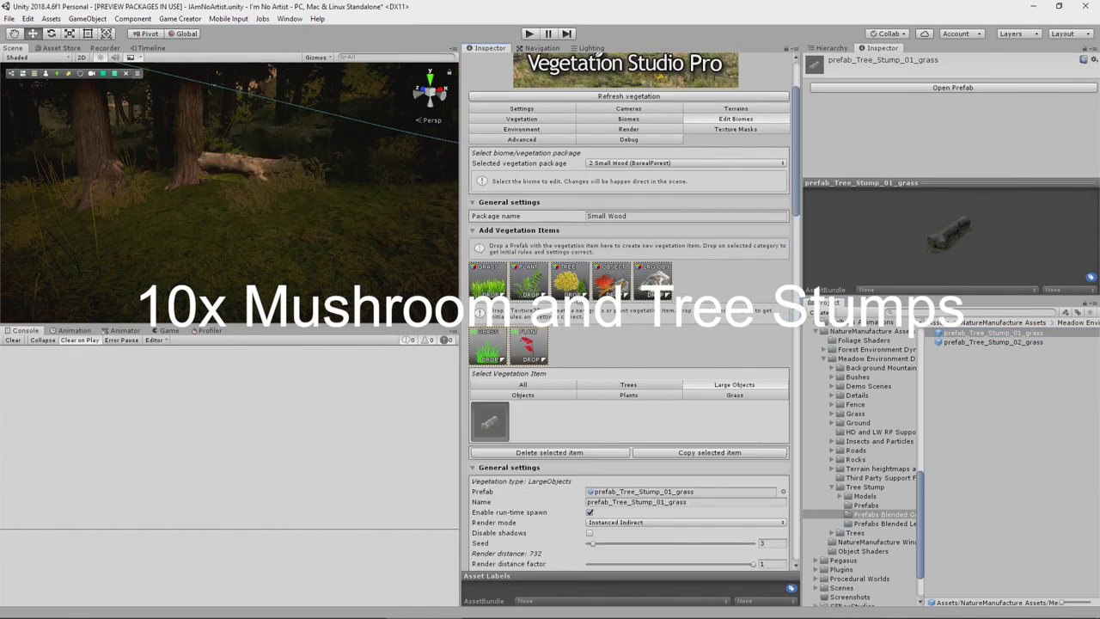
scroll(753, 535, "down", 3)
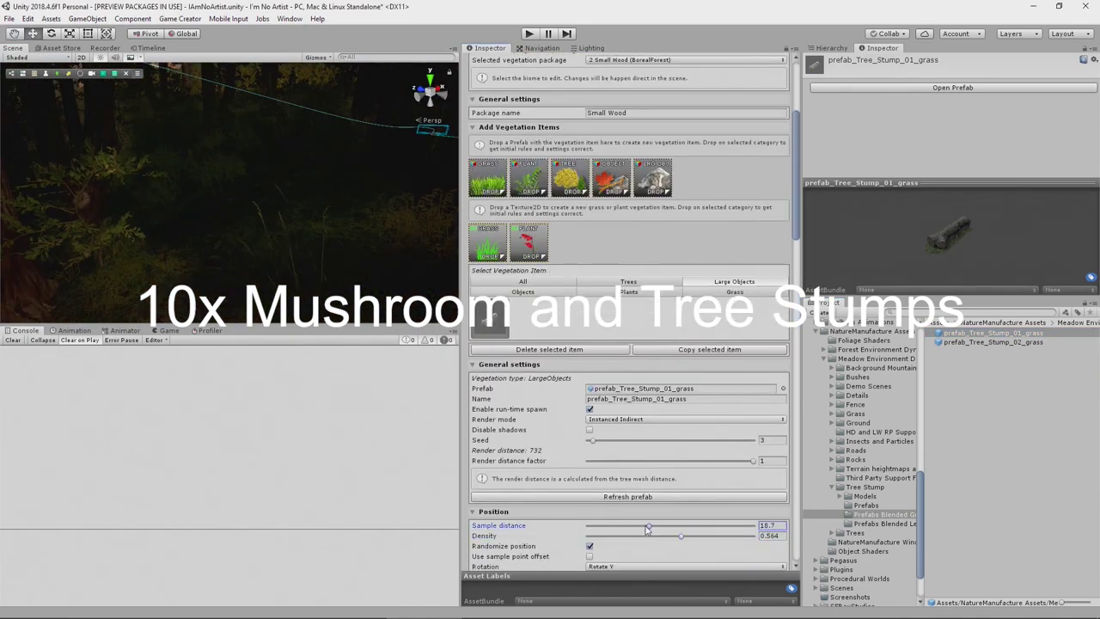
- Add prefab_Tree_Stump_02_grass as a large object with density 0.118 and sample distance 15.8
left_click_drag(753, 537, 607, 536)
left_click_drag(617, 525, 638, 525)
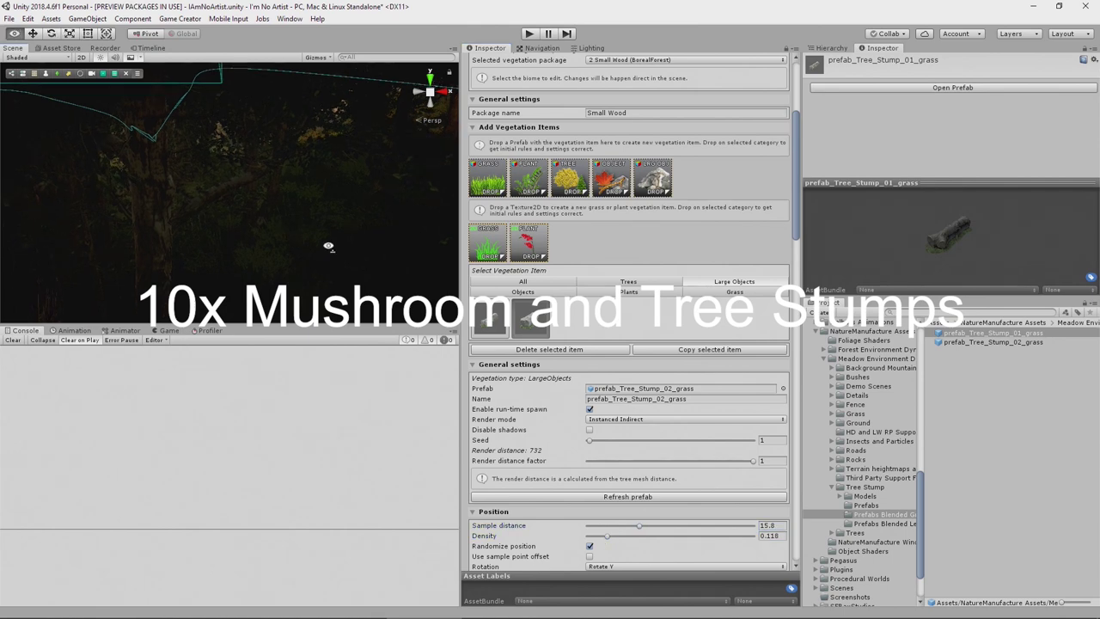
right_click_drag(329, 246, 387, 236)
- Search the project for "mushroom" and open the Prefabs folder of the Forest Environment Mushrooms
left_click(988, 312)
type("mushroom")
left_click(962, 333)
left_click(967, 573)
double_click(967, 342)
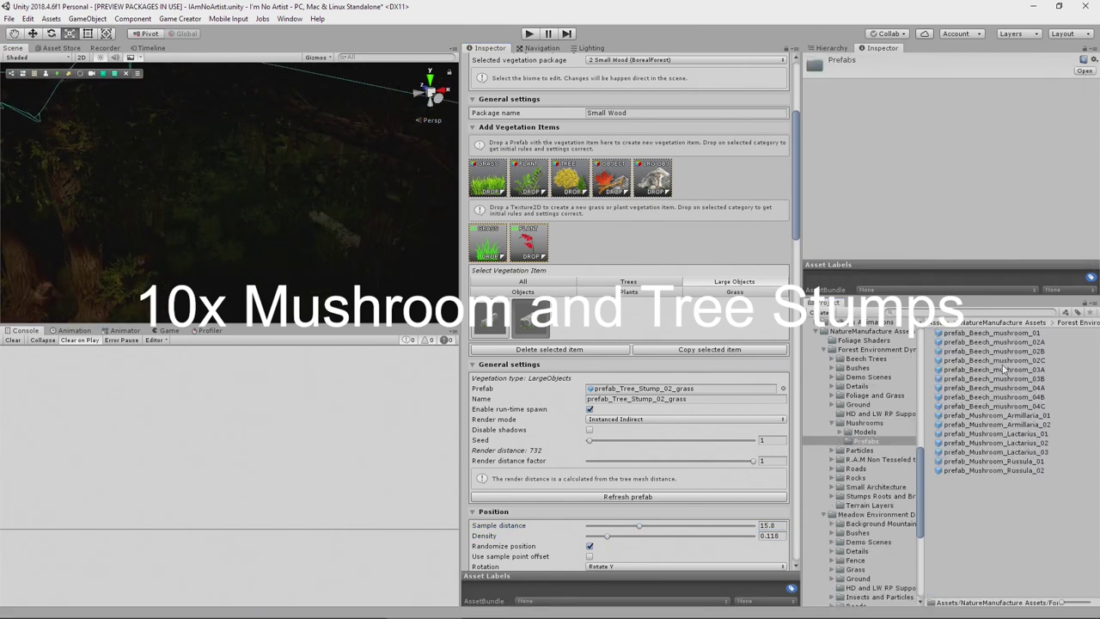
- Preview several mushroom prefabs, add prefab_Mushroom_Russula_01 as a plant and raise its sample distance
left_click(1014, 333)
left_click(1022, 415)
left_click(1025, 461)
scroll(855, 551, "down", 2)
left_click_drag(995, 462, 528, 180)
left_click_drag(595, 525, 646, 526)
- Add prefab_Mushroom_Russula_02 to the Small Wood plants with sample distance 14.6 and density 0.163
left_click(530, 318)
left_click_drag(752, 535, 635, 525)
left_click_drag(753, 535, 615, 536)
- Look over the planted wood from among the trees and from above the nearby house
right_click_drag(300, 250, 758, 212)
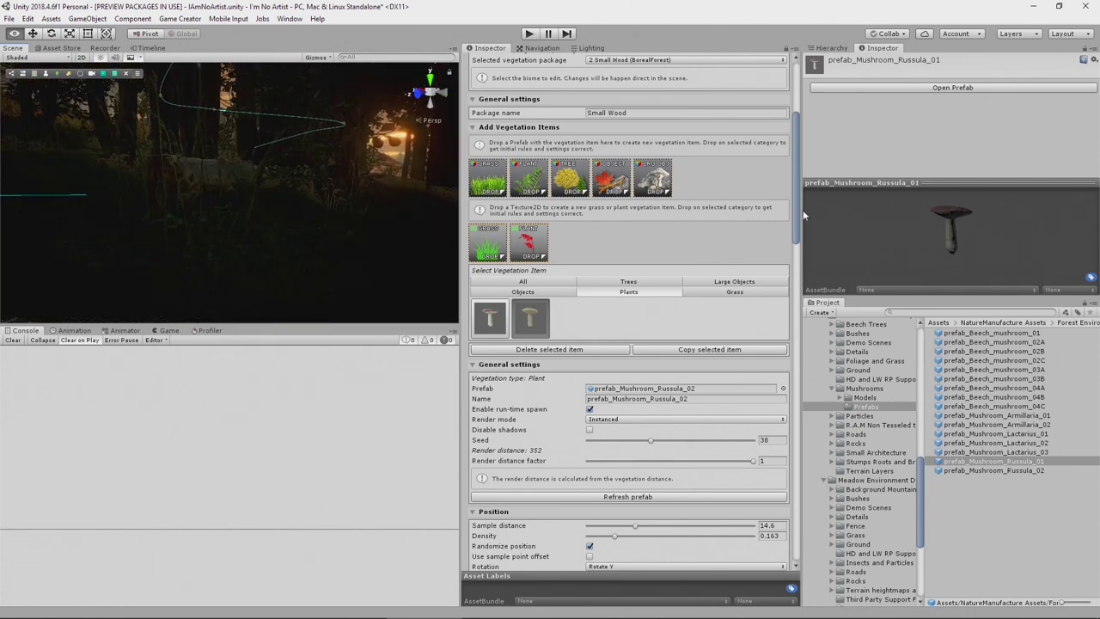
right_click_drag(322, 247, 534, 203)
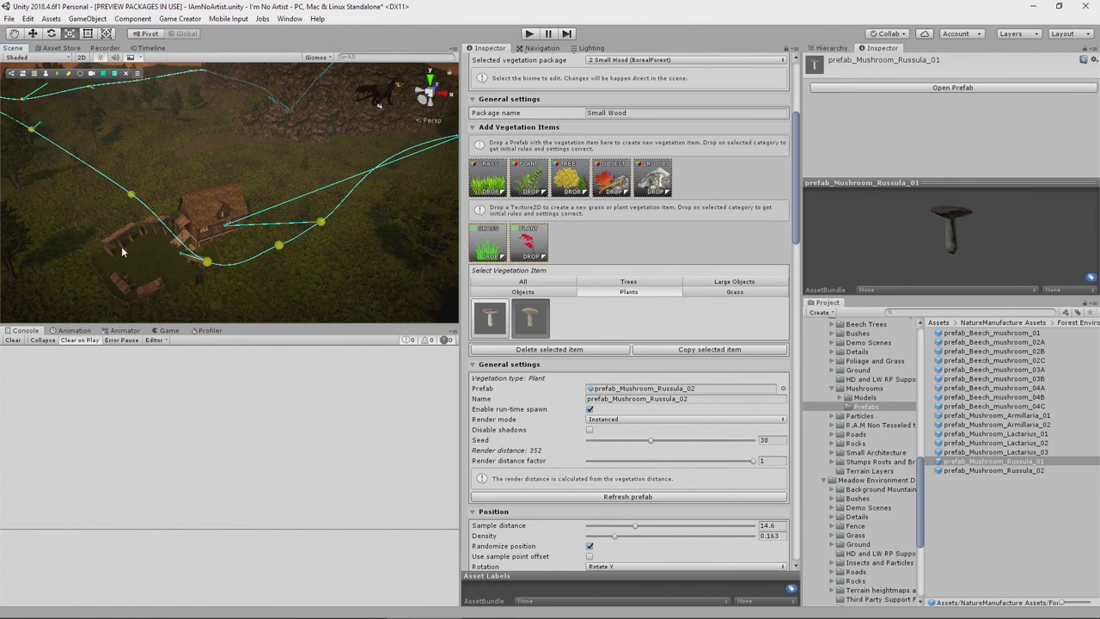
right_click_drag(162, 256, 254, 271)
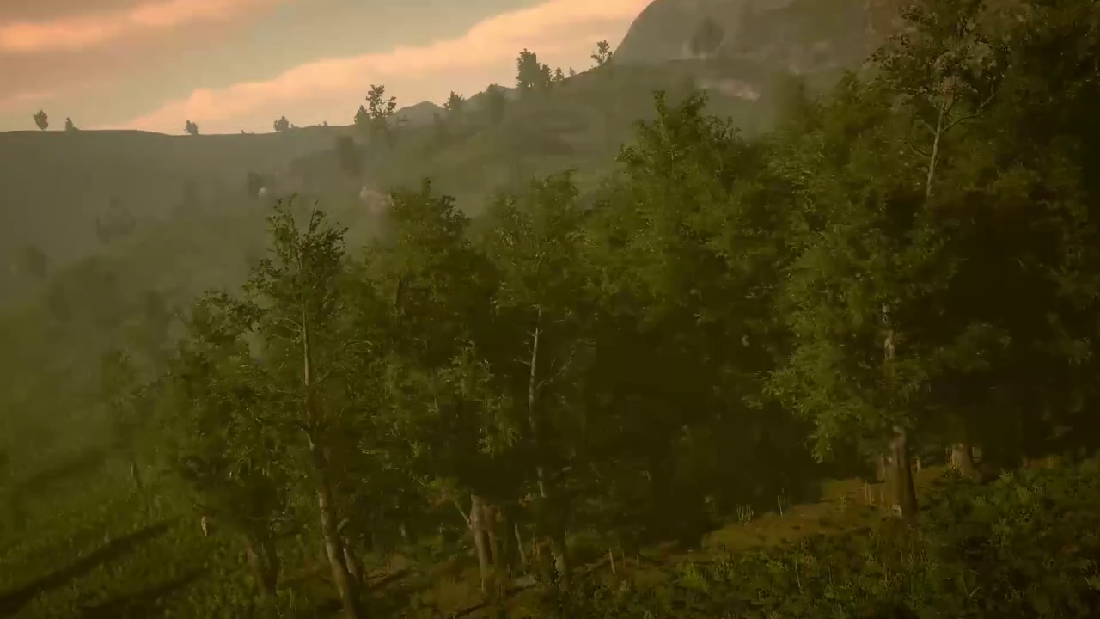